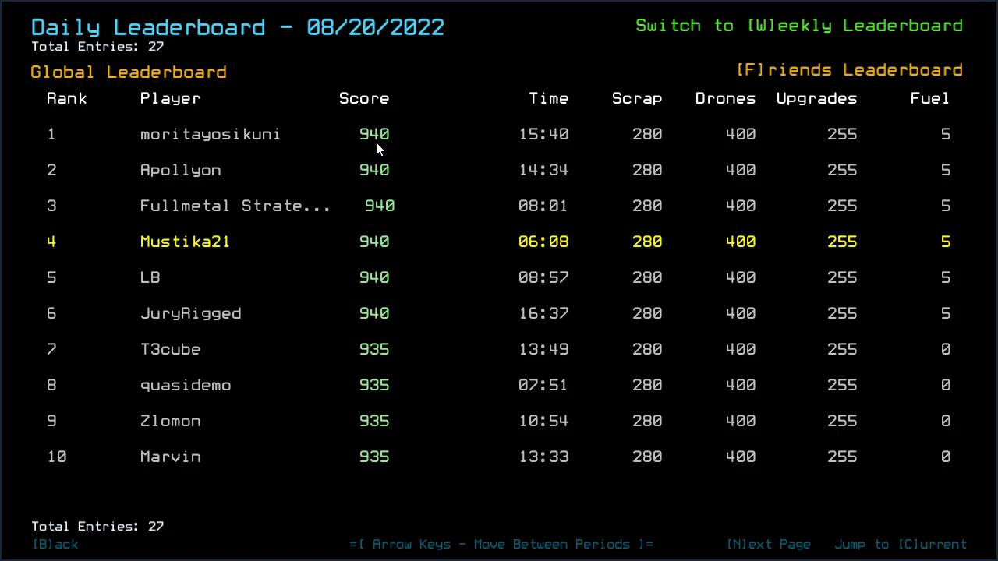
Step: Page through the global daily leaderboard, view the Friends rankings, and go back to the Challenge Launcher
key(n)
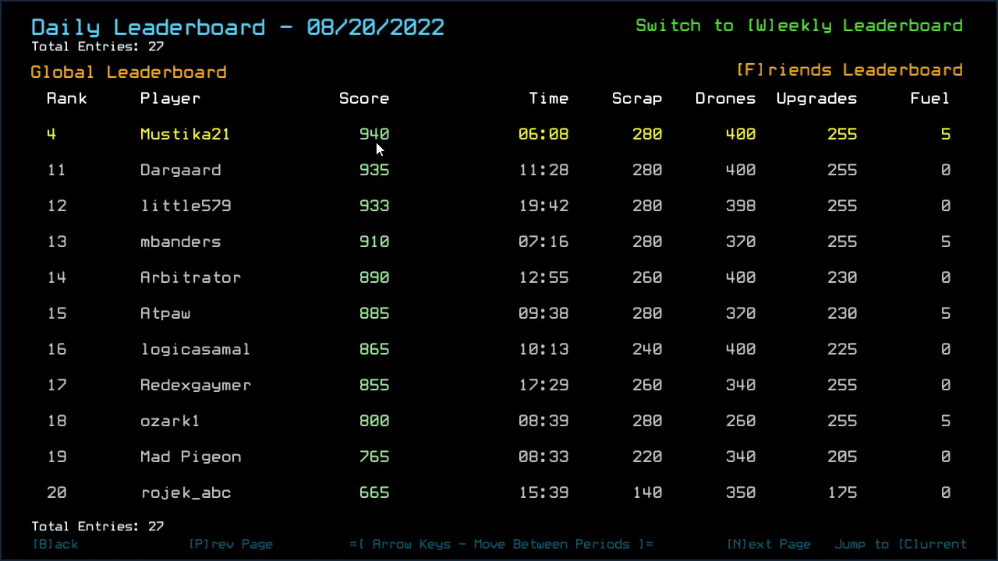
key(n)
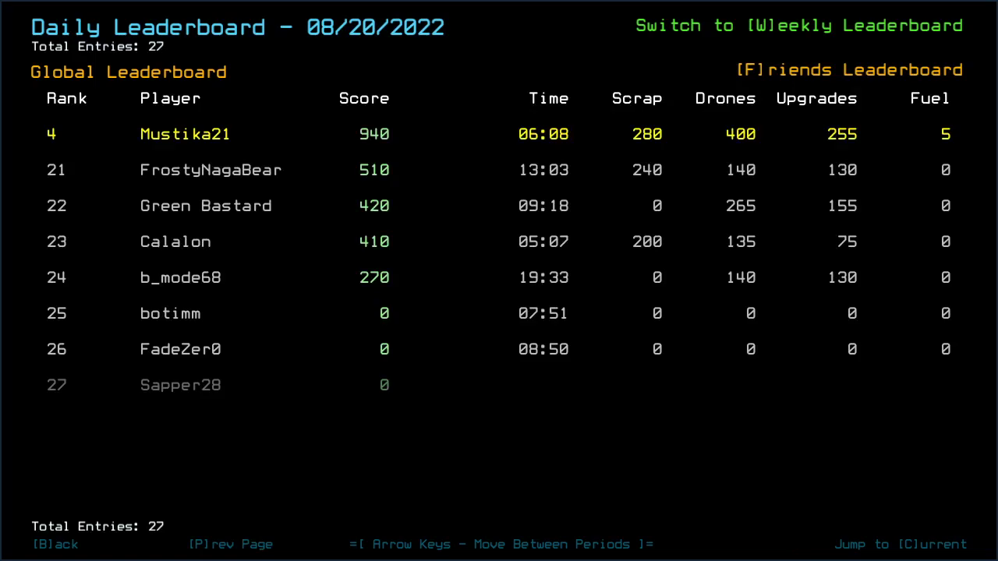
key(f)
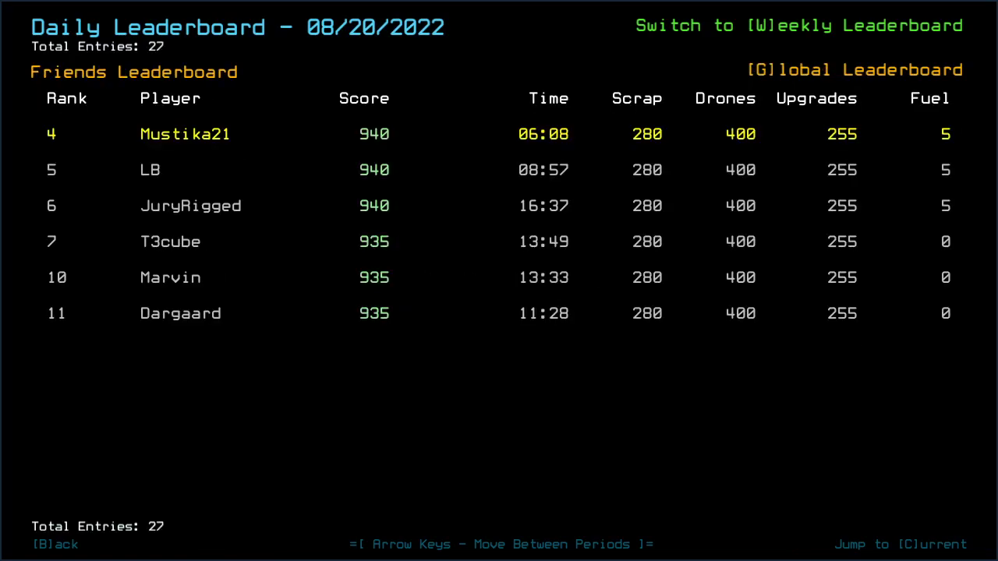
key(b)
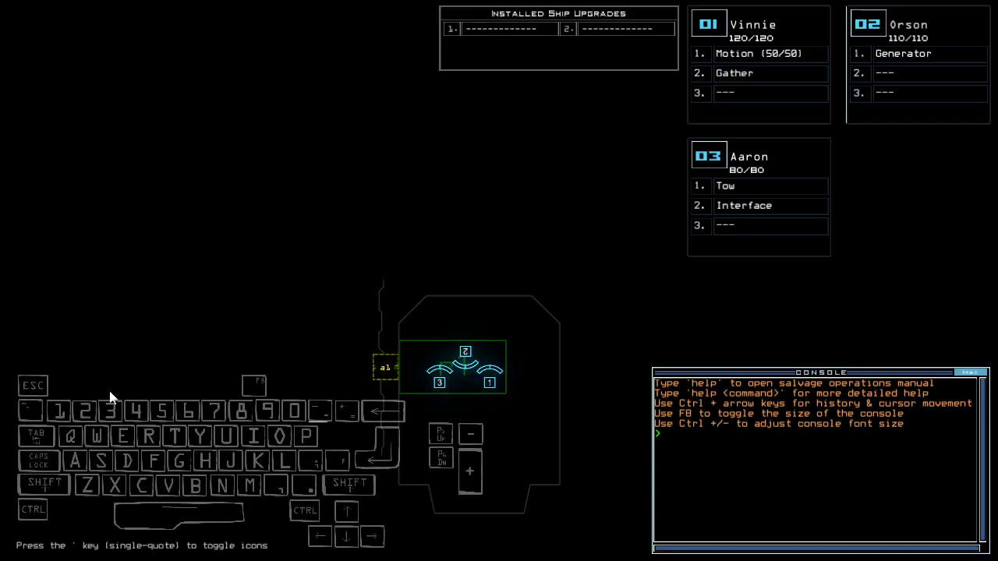
text(alias)
Step: Change the go alias to 'navigate 2 3' and run 'ready 3 ;set 2;'
key(Return)
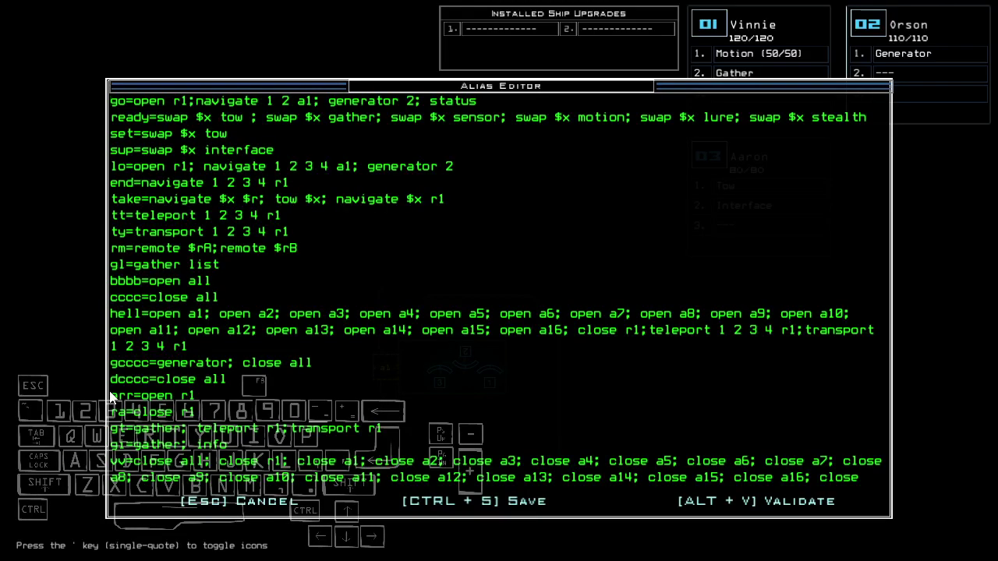
text(2 3)
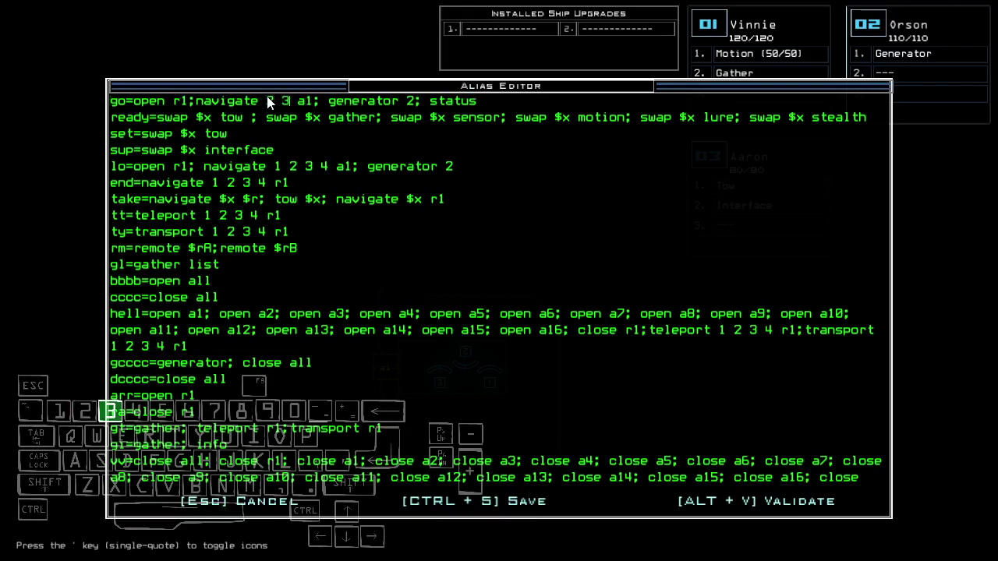
key(ctrl+s)
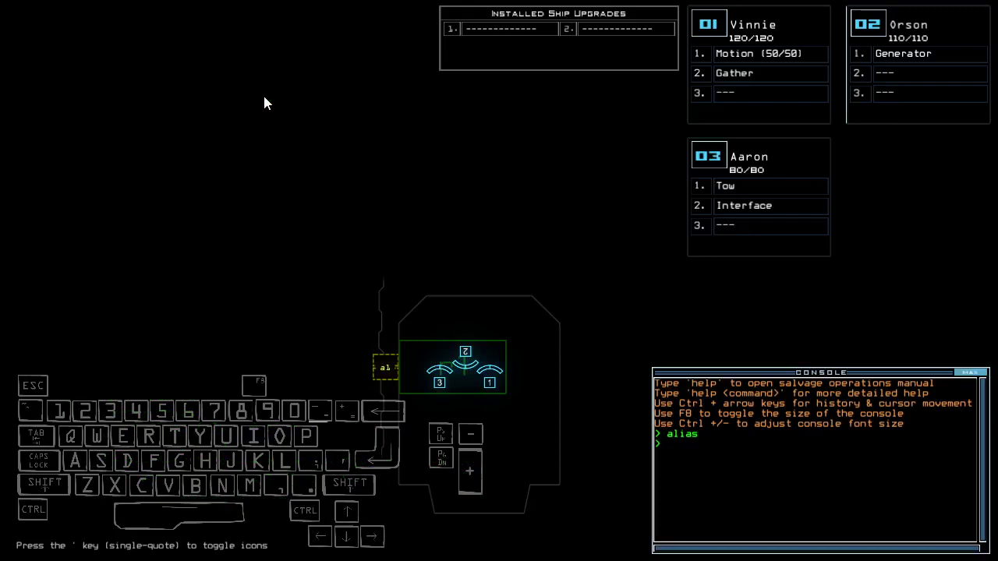
text(ready 3 ;)
text(set)
text( 2;)
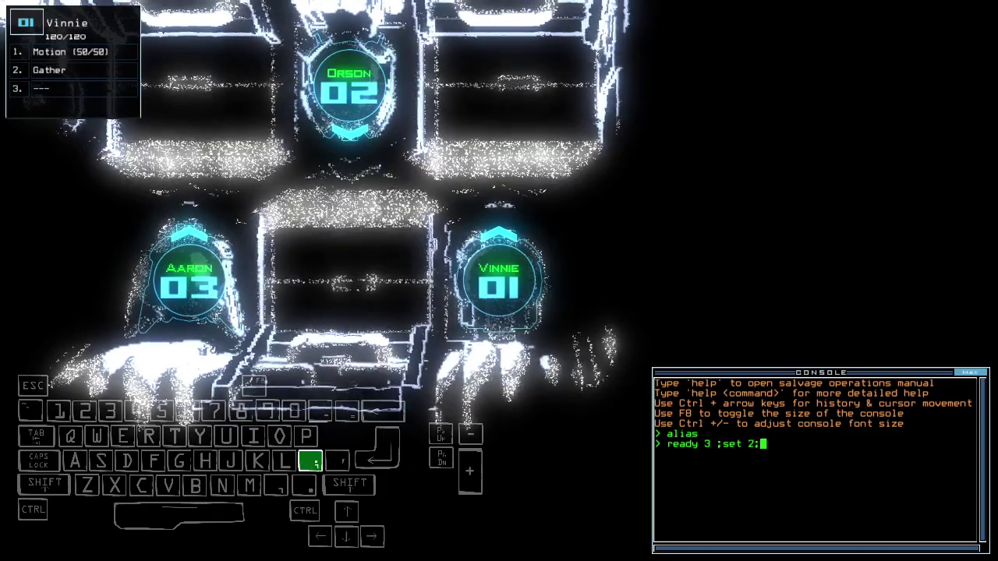
key(Return)
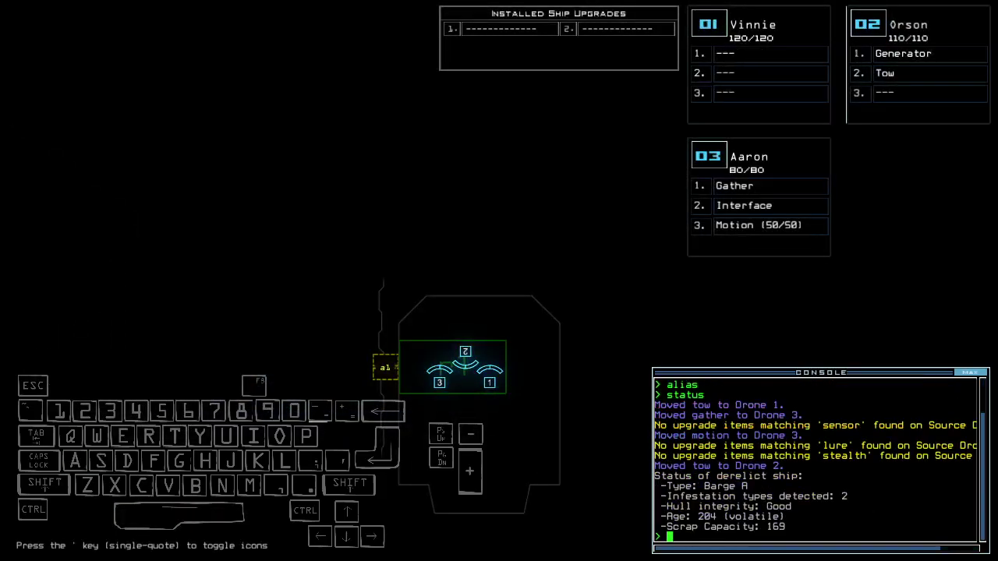
Step: Steer the drones through the room, cycling control between Orson, Vinnie and drone 1
key(Left)
key(Up)
key(Left)
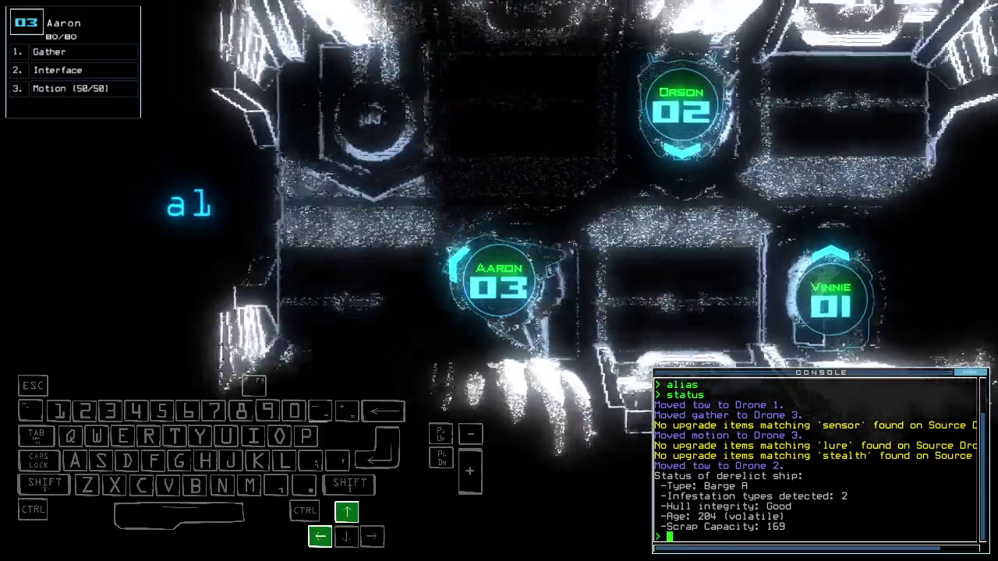
key(2)
key(Right)
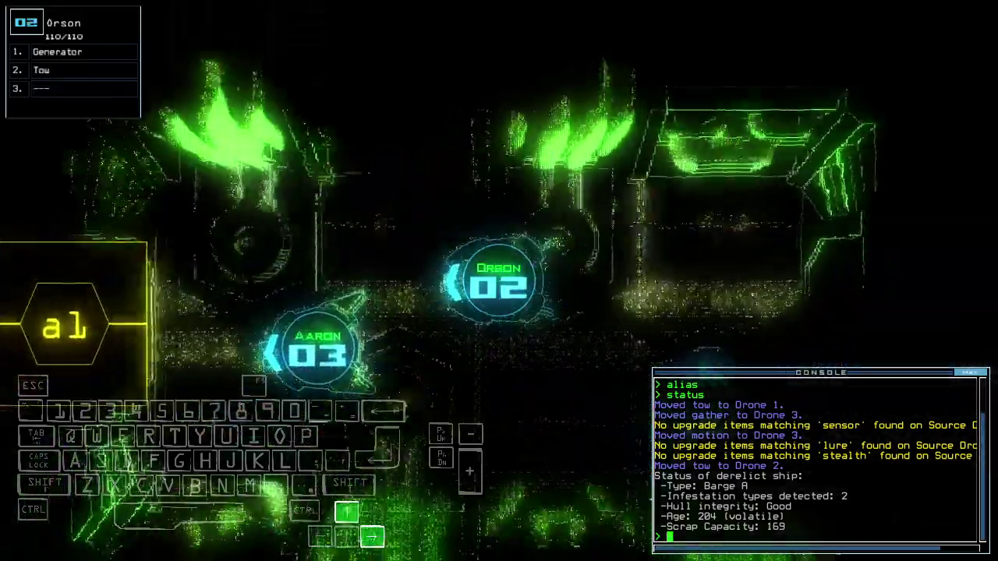
key(3)
key(1)
key(Up)
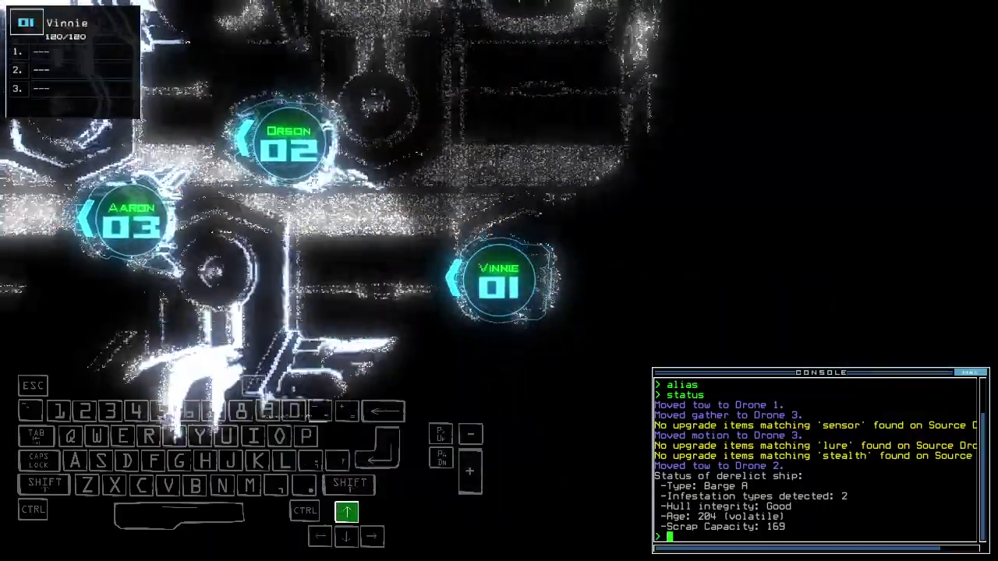
text(3go)
Step: Launch the mission with go, activate the interface, and toggle defenses on and off
key(Return)
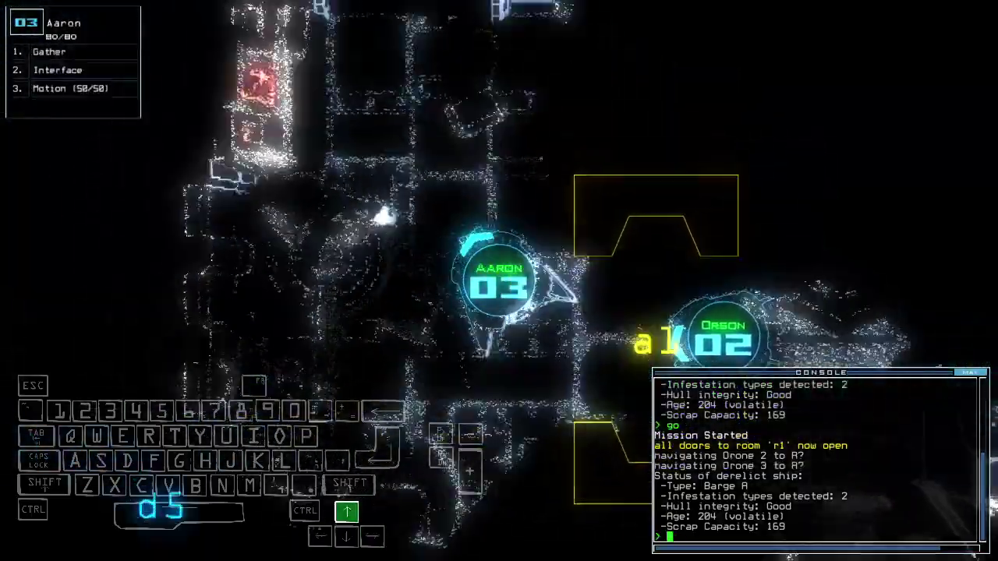
text(rv)
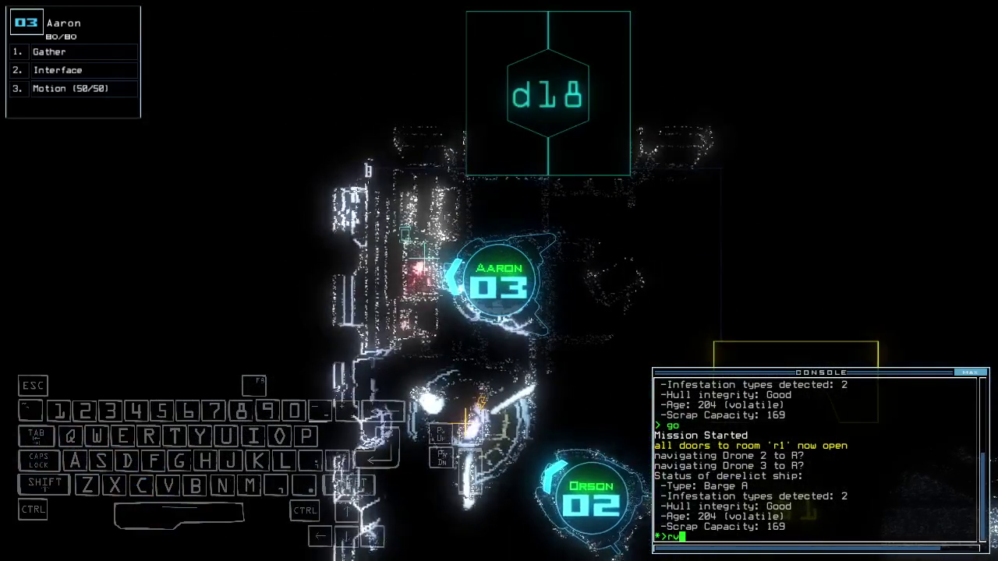
key(Return)
key(Left)
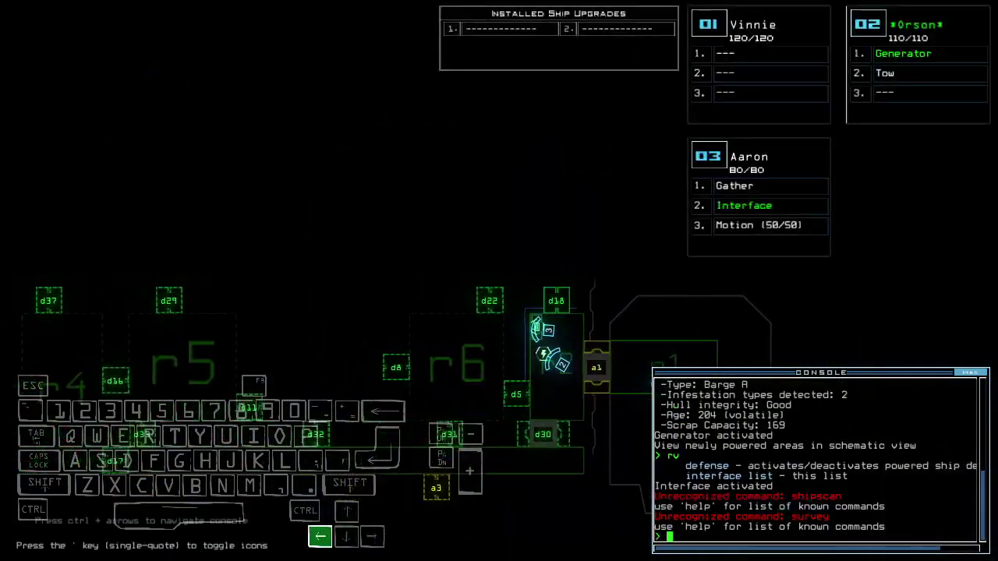
text(df)
key(Return)
key(Up)
key(Return)
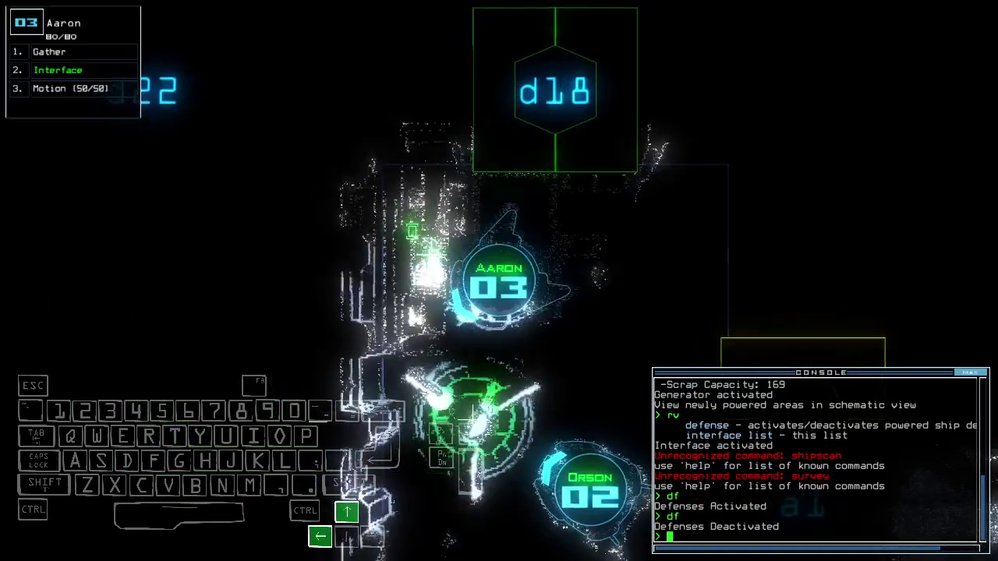
text(d18 d18)
Step: Run 'd18 d18' and a motion scan, then open door d18 for Aaron
key(Return)
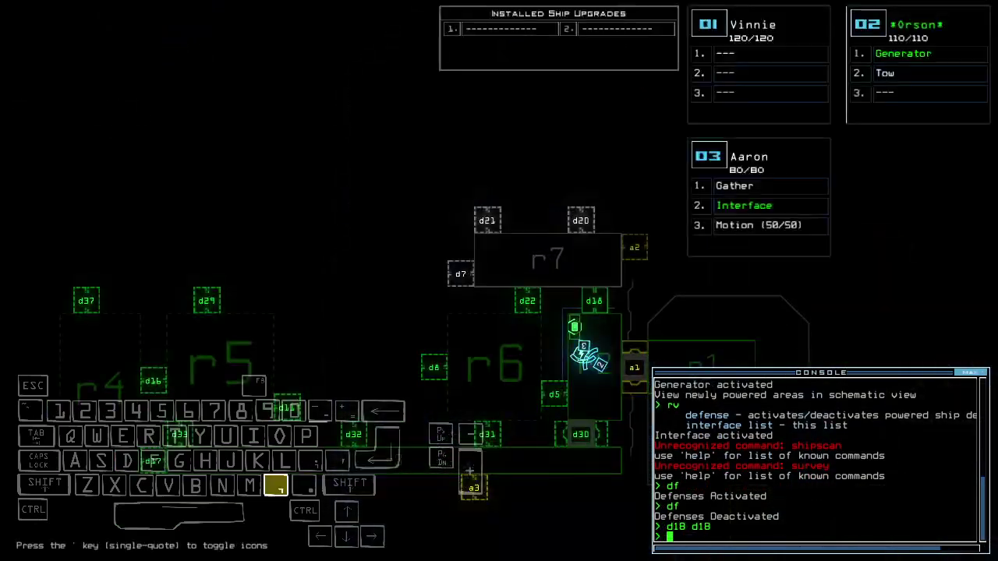
text(motion)
key(Return)
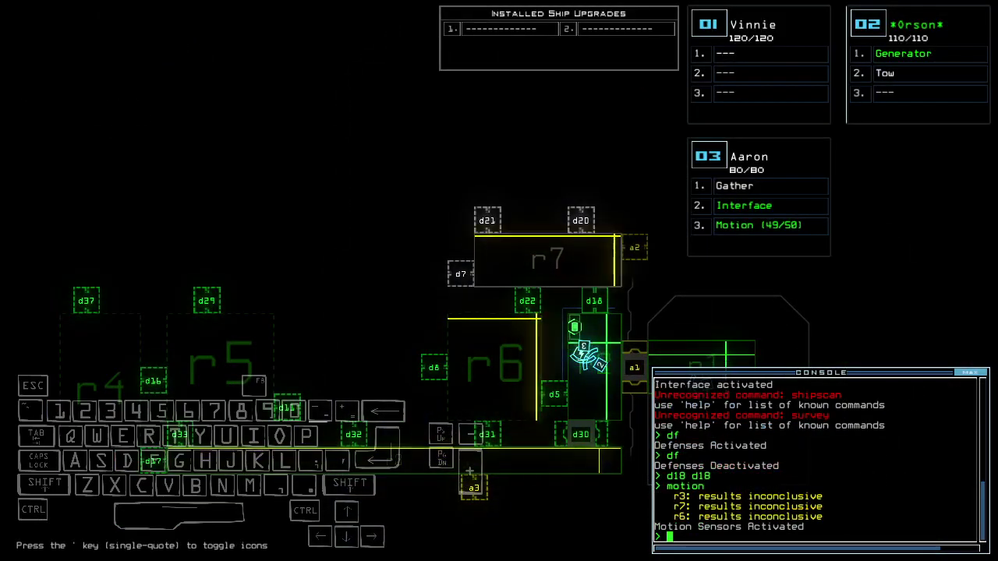
key(3)
key(Right)
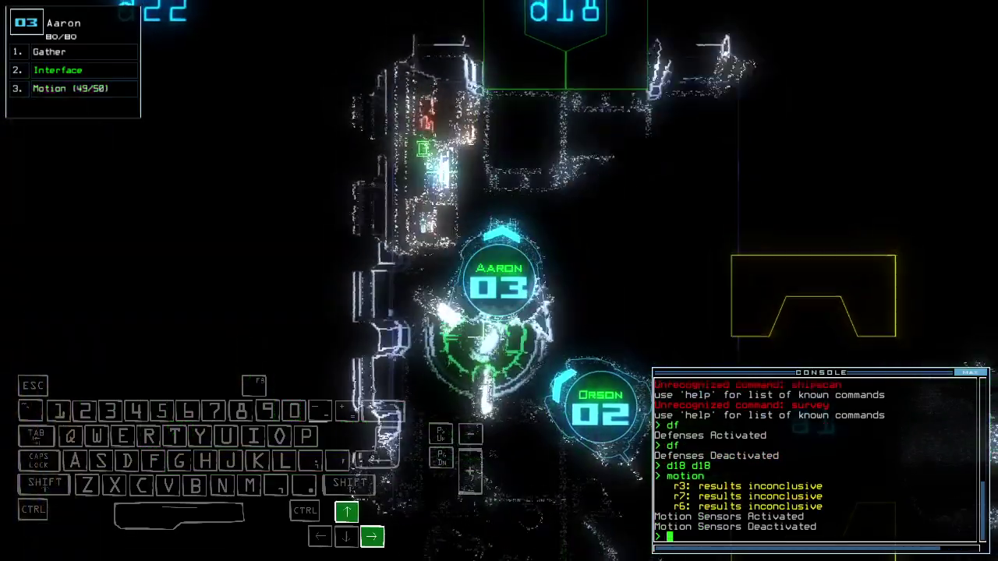
text(d18)
key(Return)
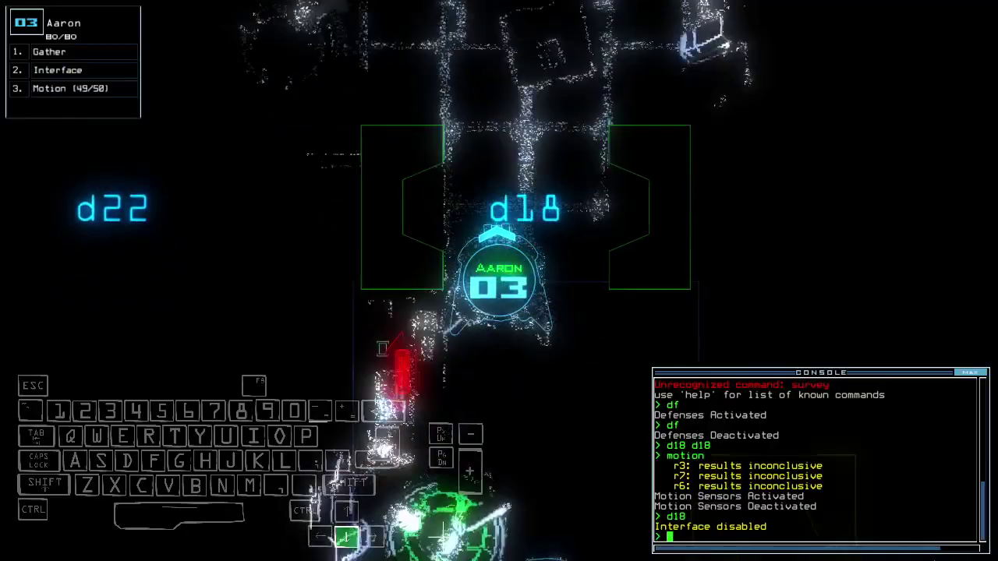
text(cccc)
Step: Close all doors, open door d5, and check the derelict ship status
key(Return)
key(Up)
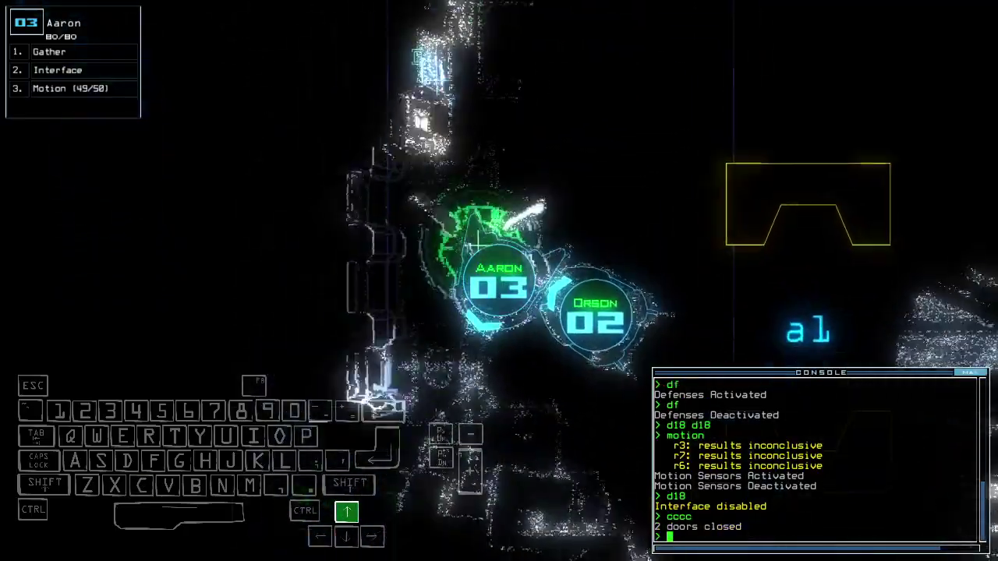
key(Right)
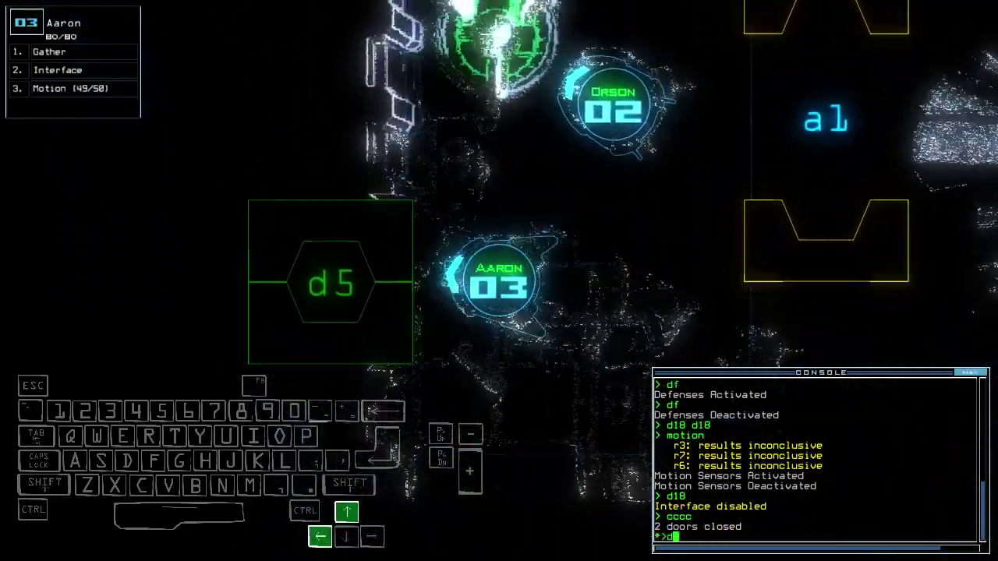
text(d5)
key(Return)
key(Up)
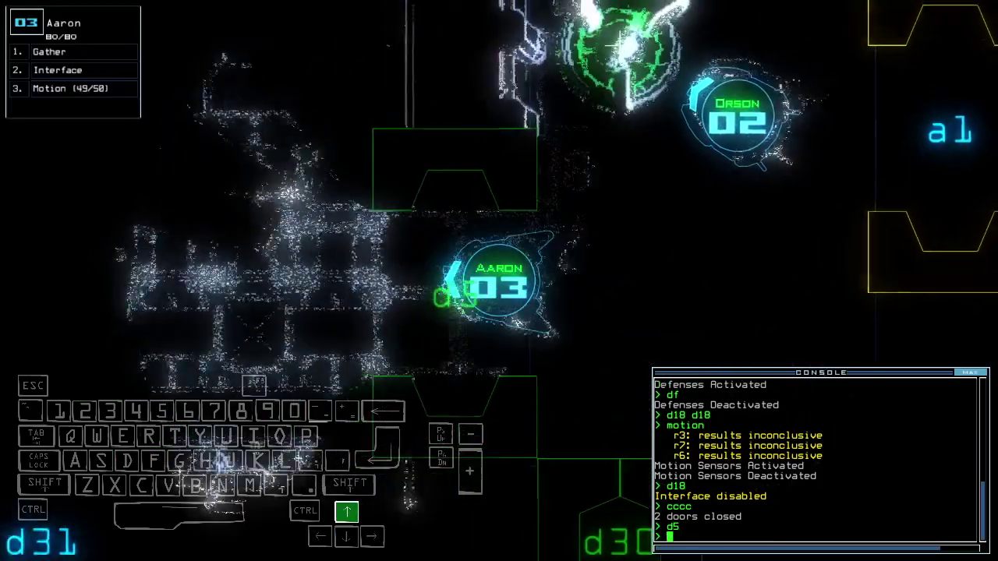
text(status)
key(Return)
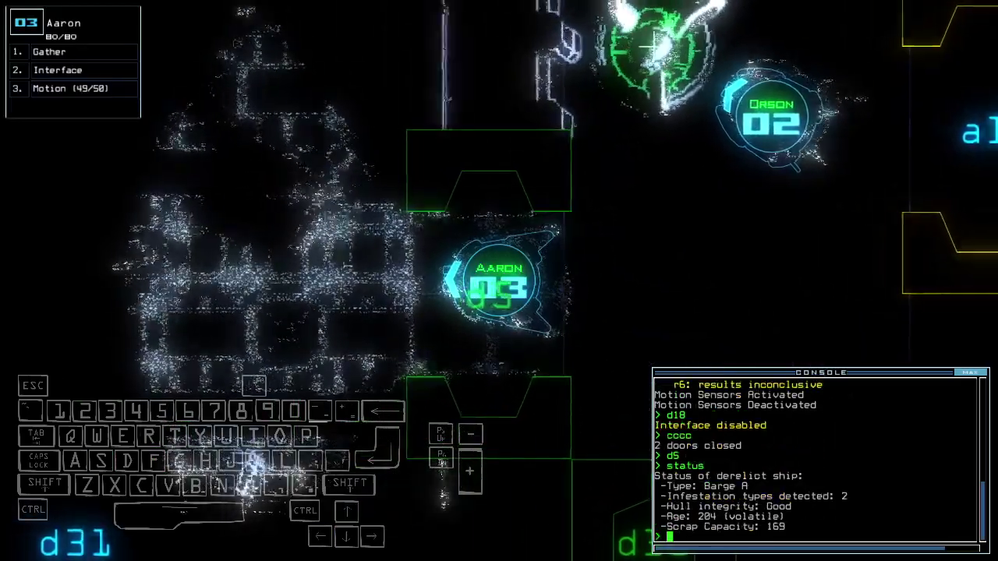
Step: Drive the drone past door d5 onto the interface and activate it
key(space)
key(space)
key(Left)
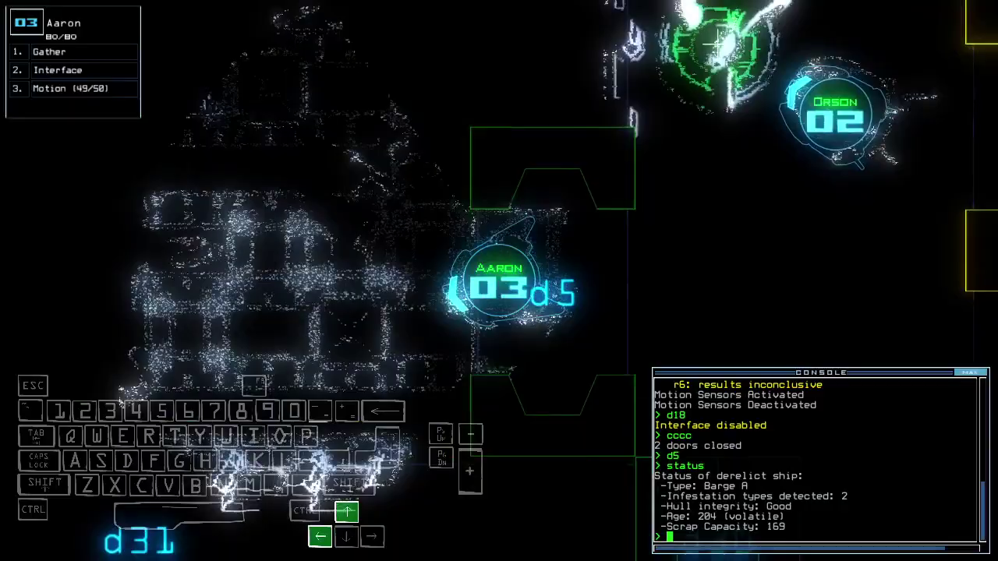
key(Up)
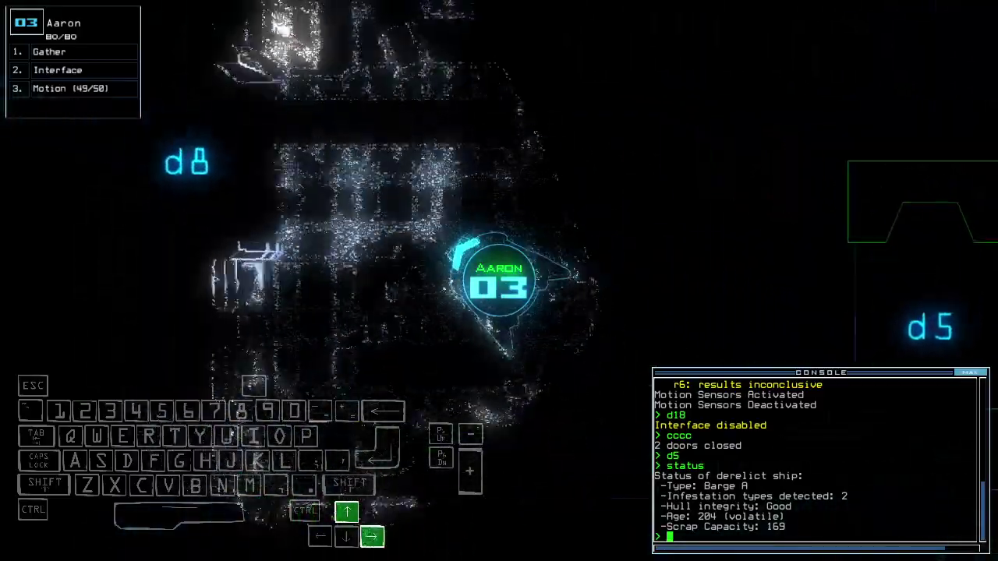
key(Right)
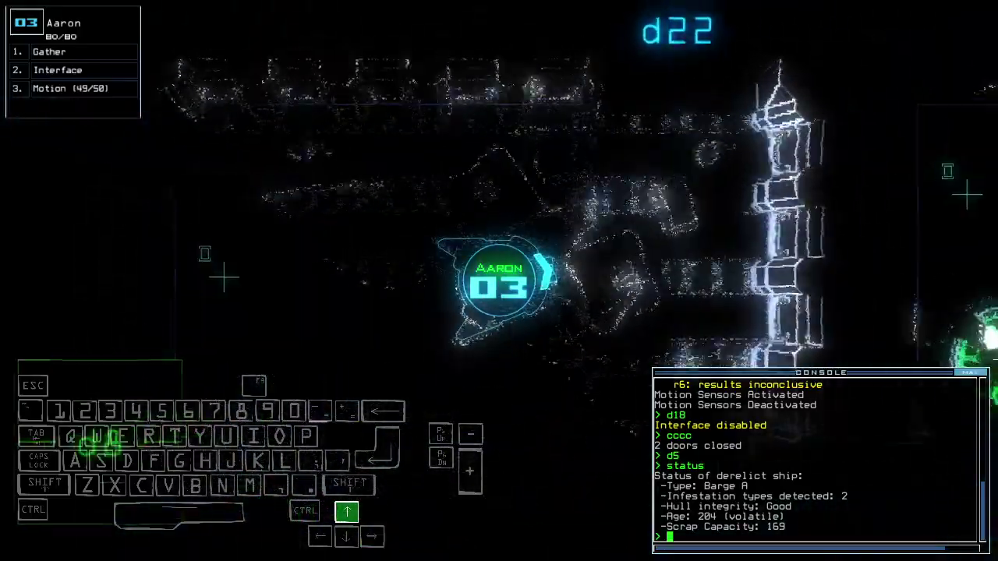
key(Down)
text(rv)
key(Return)
text(df)
Step: Toggle the ship defenses on and off and open door d8
key(Return)
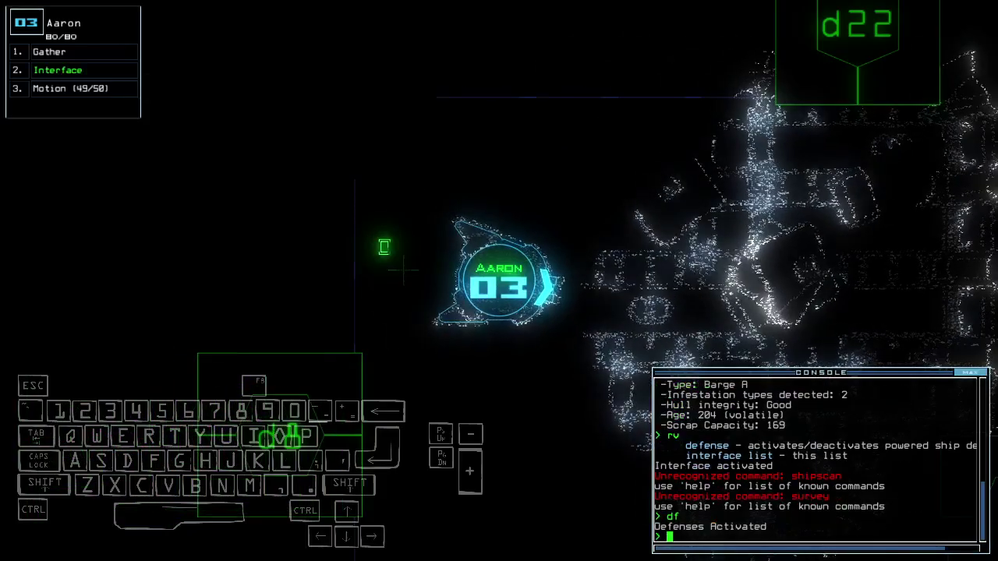
text(df)
key(Return)
key(space)
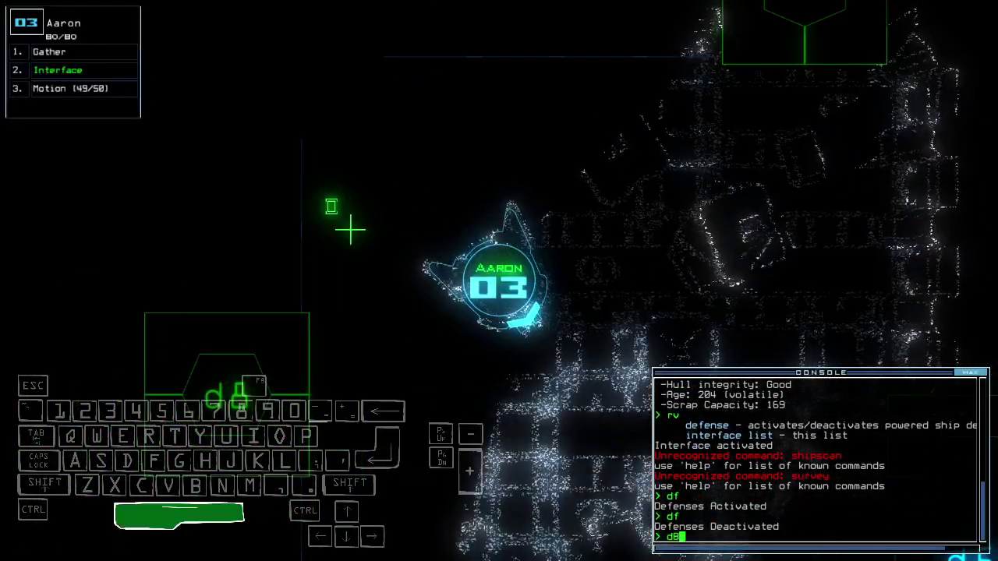
text(d8 d8)
key(Return)
Step: Drive drone 03 through door d30 and gather the scrap beyond it
key(Up)
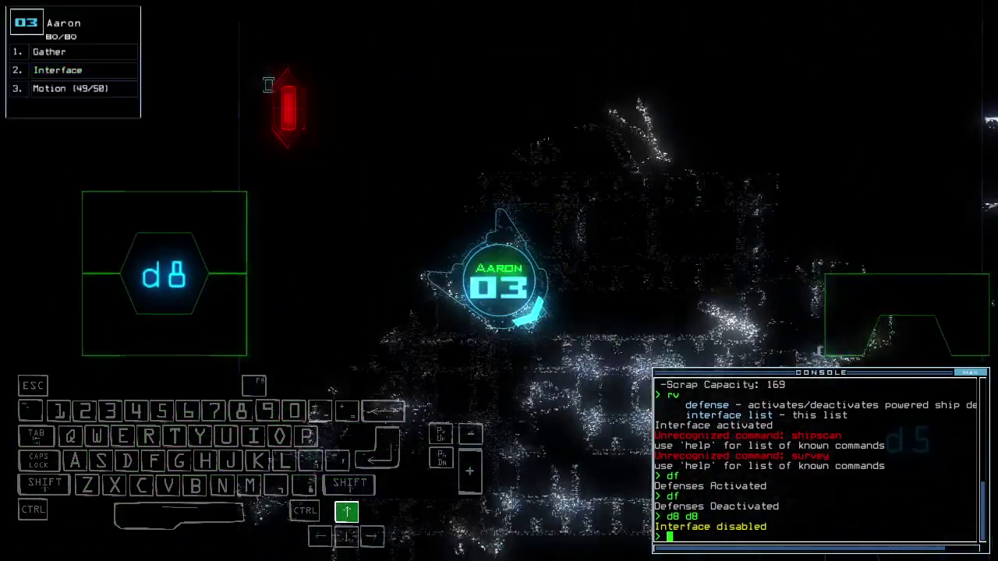
key(Left)
key(Right)
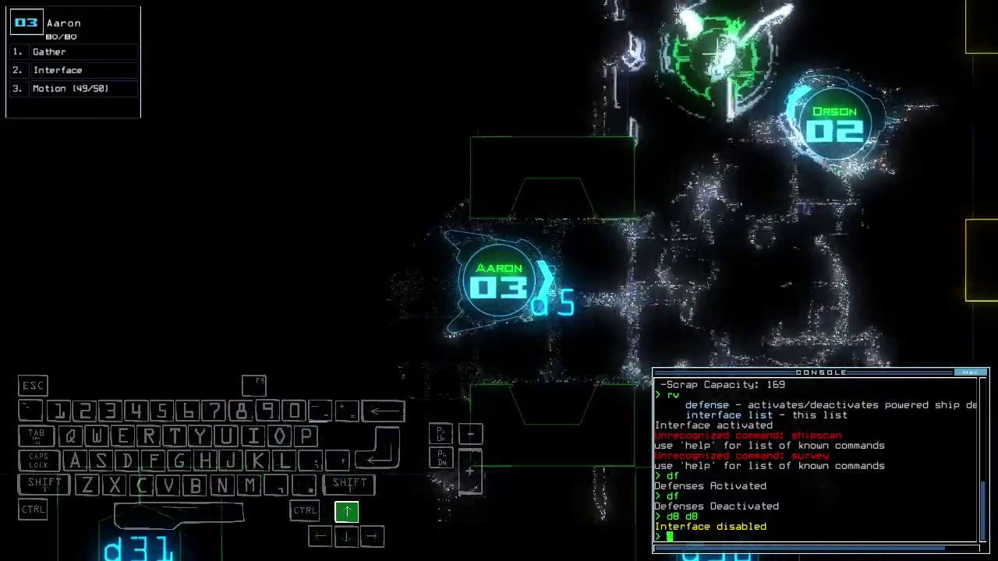
text(d30)
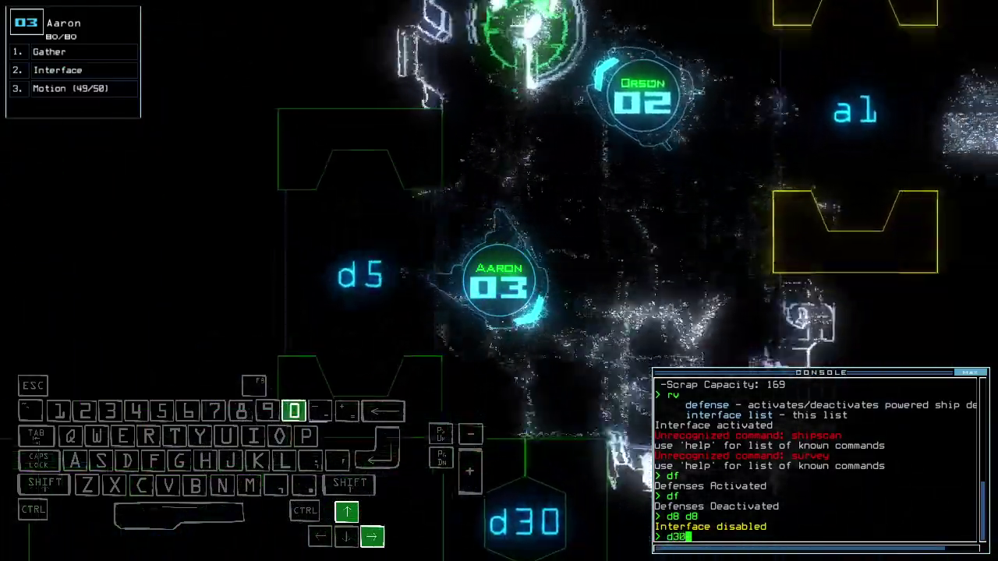
key(Return)
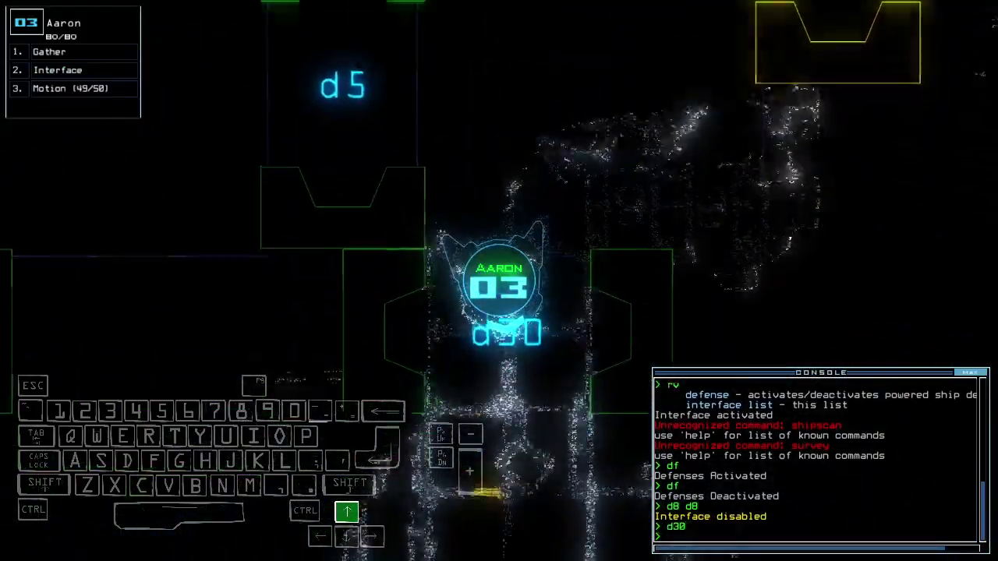
key(Left)
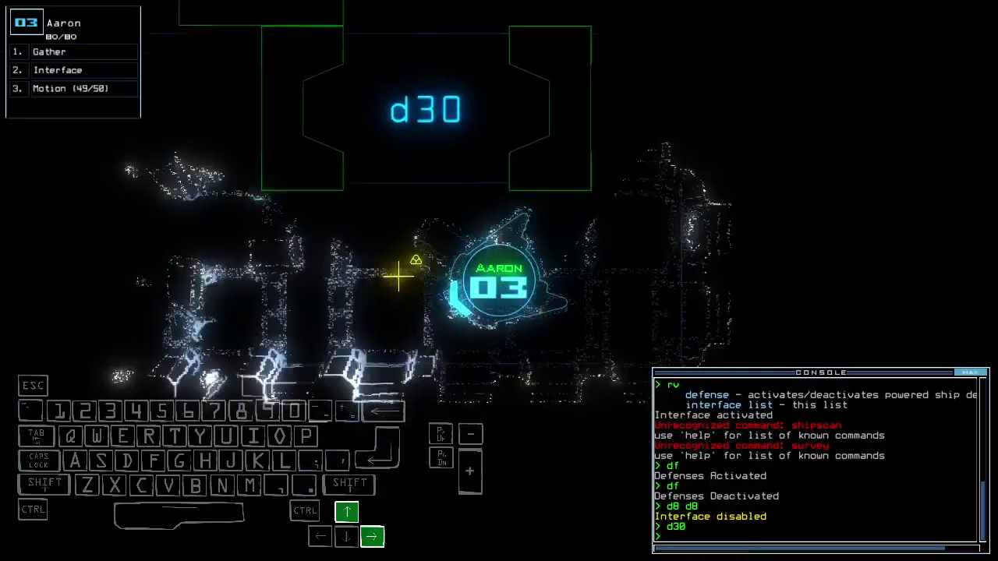
text(g)
key(Return)
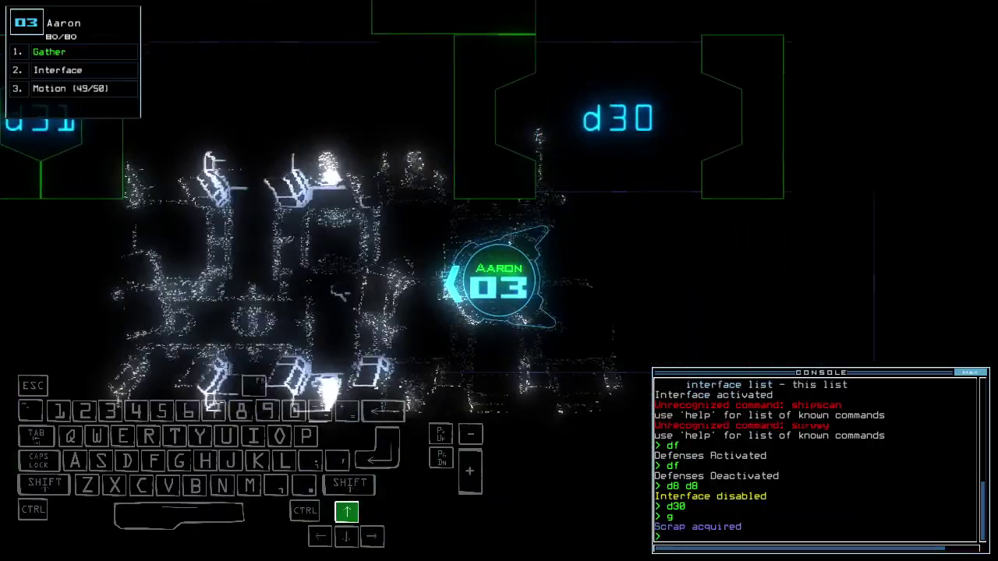
key(Up)
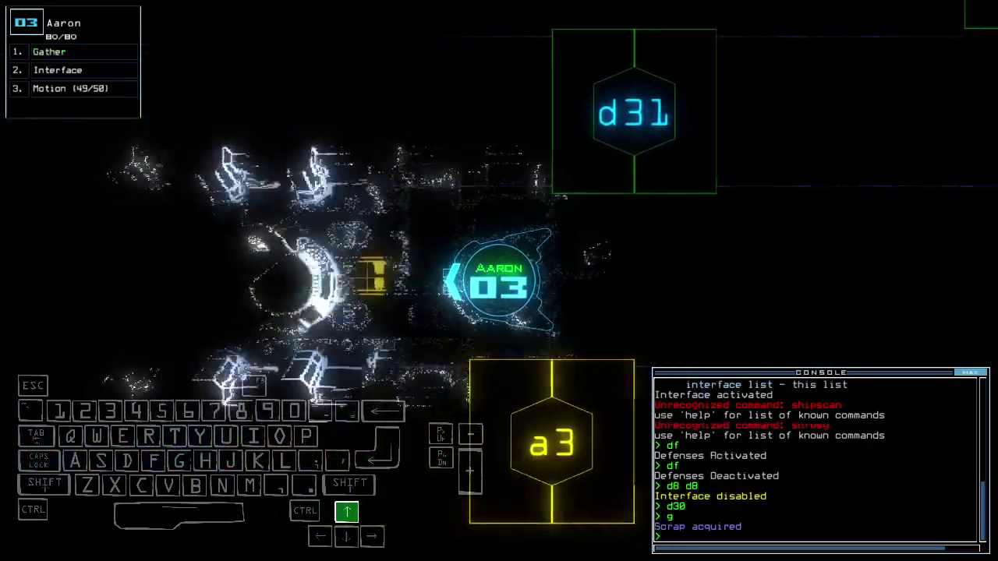
Step: Finish the module swap and have drone 02 tow Tommy toward room r2
key(g)
key(Escape)
text(swap)
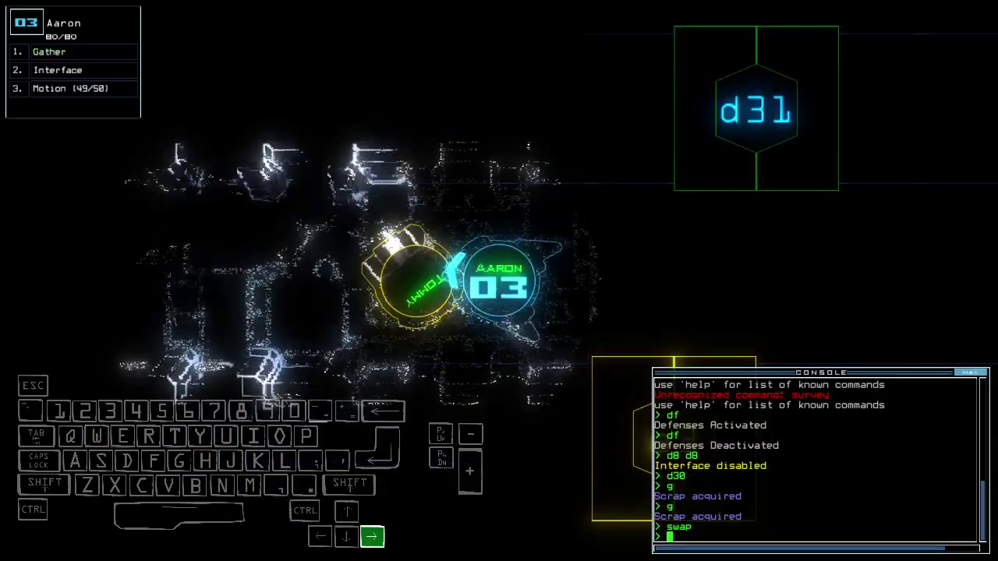
key(2)
key(Up)
key(Left)
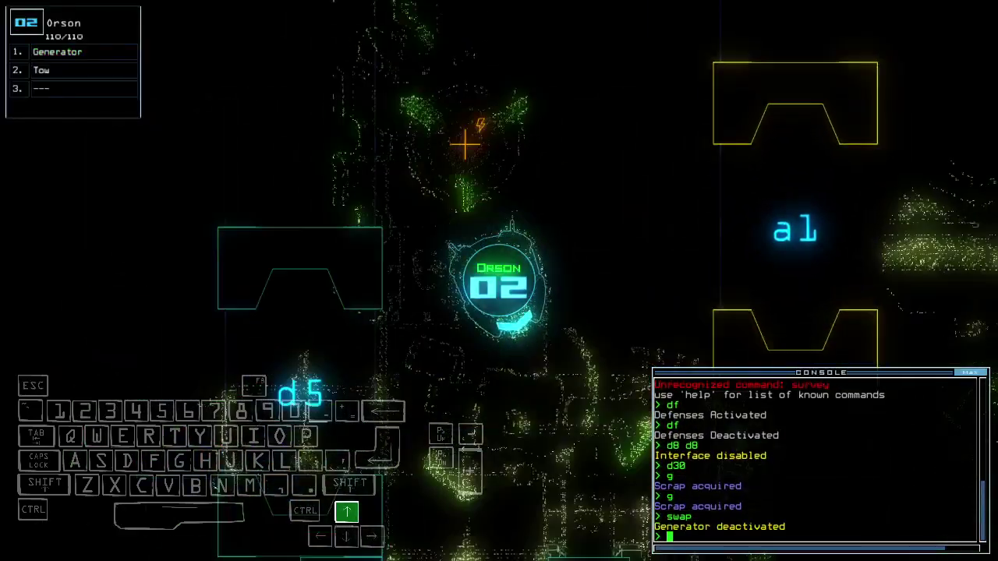
text(tow ;navigate )
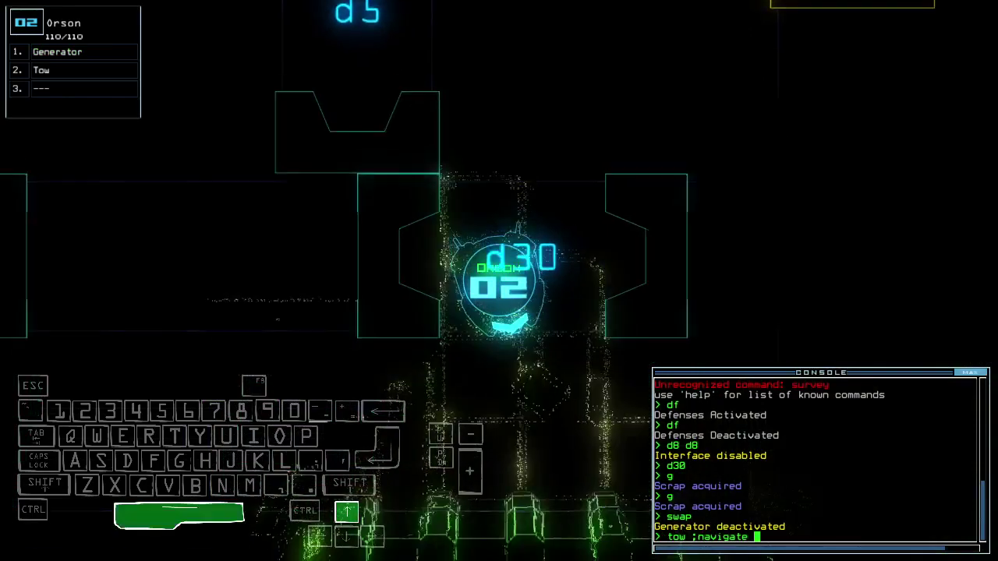
text(r2)
key(Return)
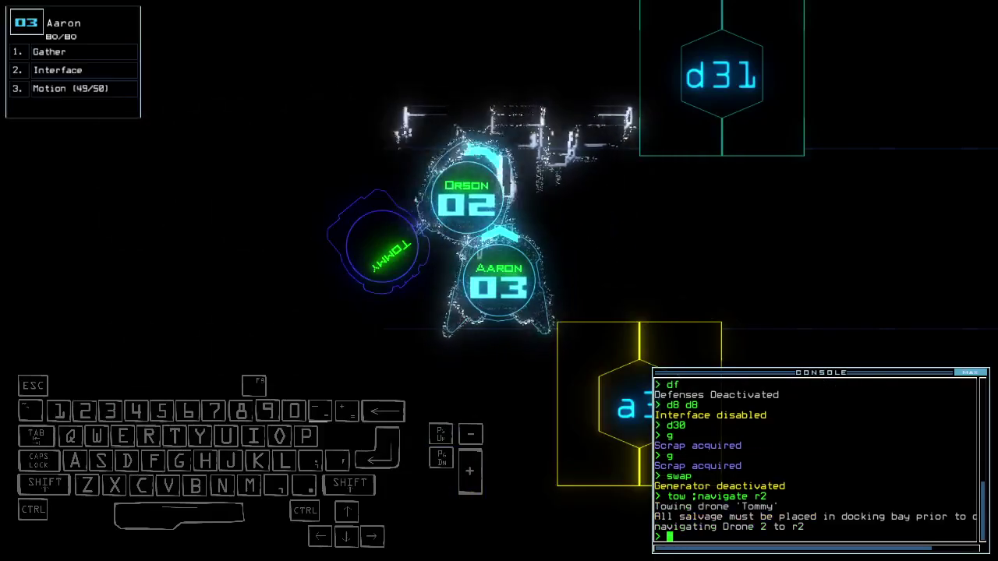
Step: Drive drone 03 to gather three more scrap pieces, then power generator 2
key(Left)
key(Up)
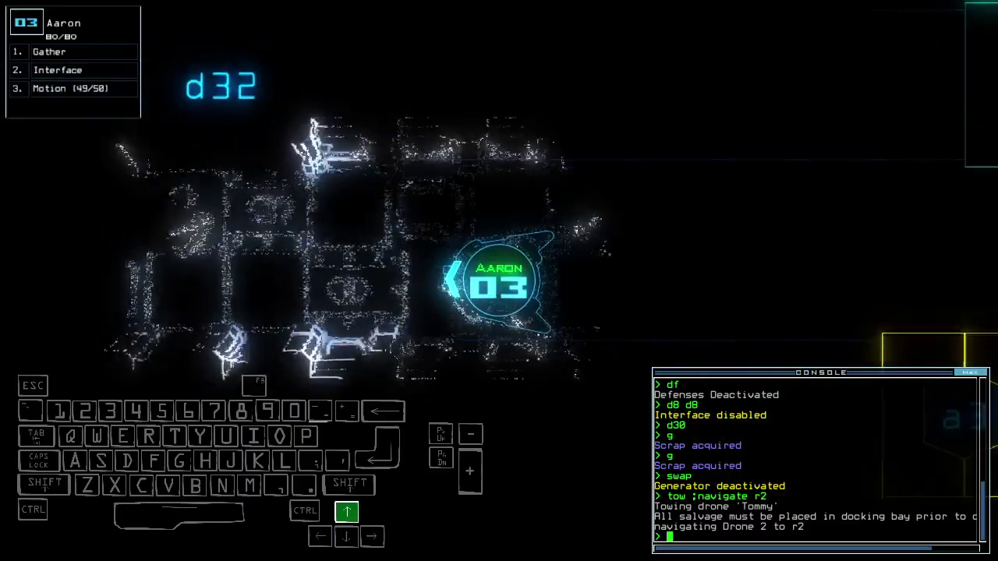
text(g)
key(Return)
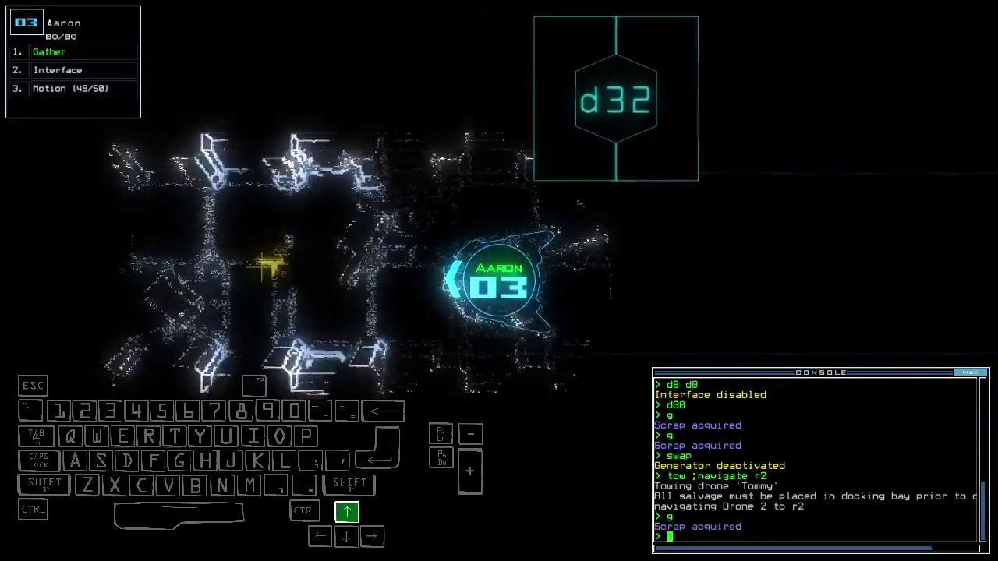
text(g)
key(Return)
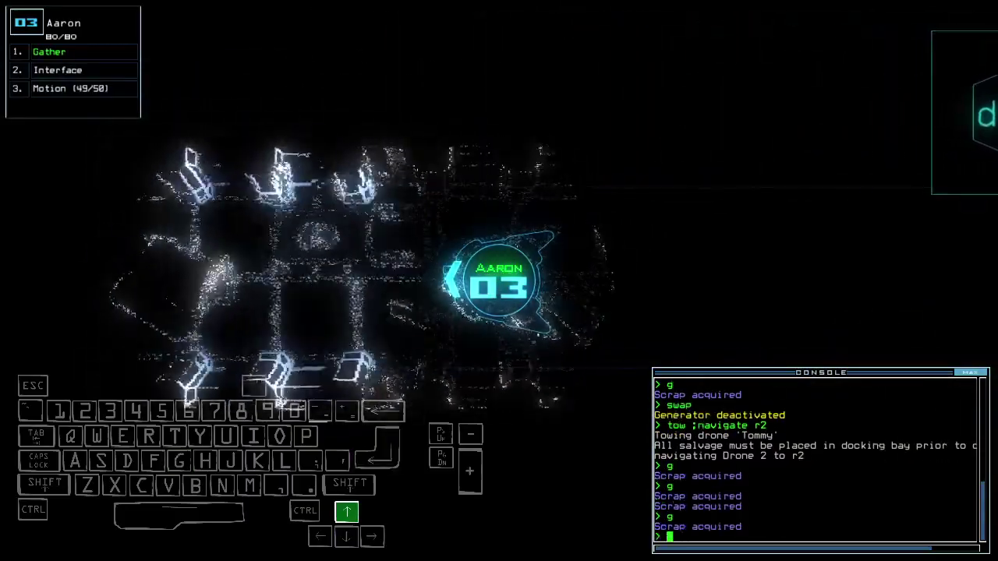
text(g)
key(Return)
text(generator 2)
key(Return)
key(Tab)
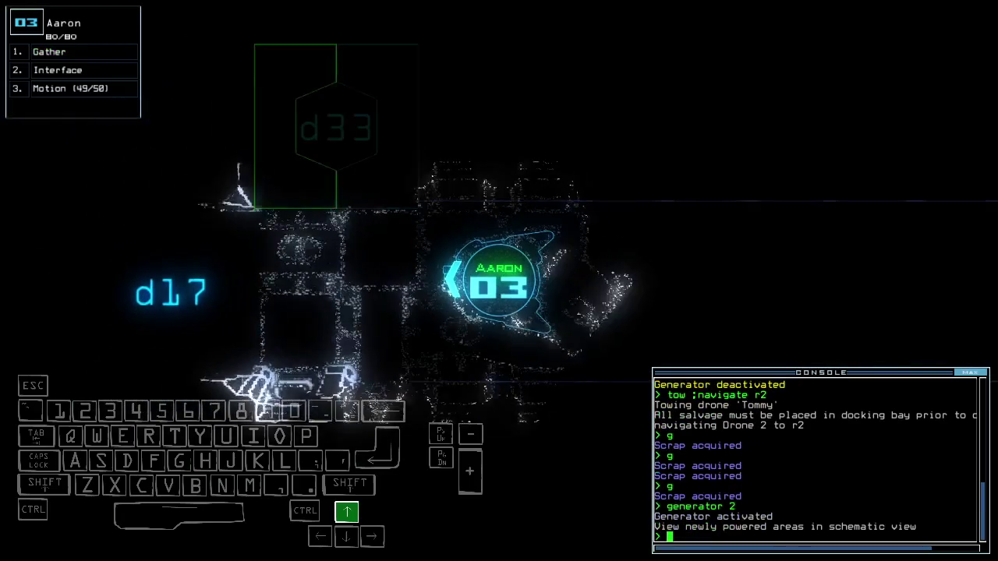
text(motion)
Step: Scan for motion, open door d33, and drive drone 03 through it
key(Return)
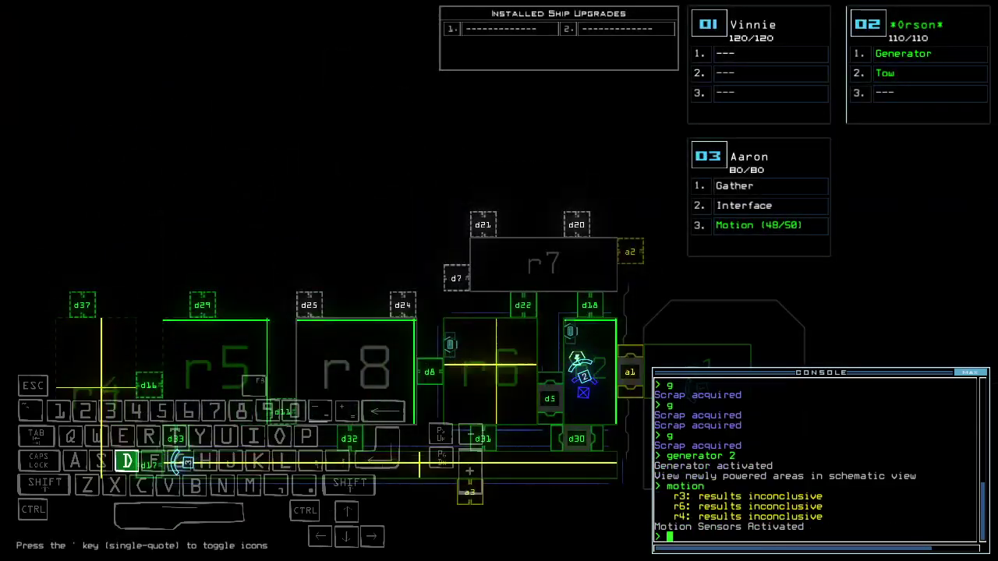
text(d33)
key(Return)
key(Tab)
key(Up)
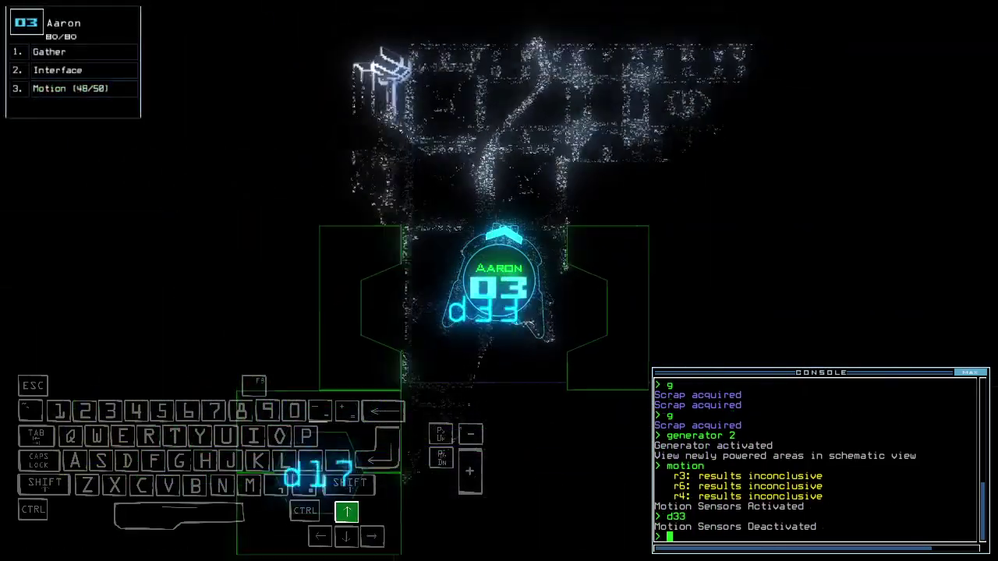
text(te)
key(Return)
key(Left)
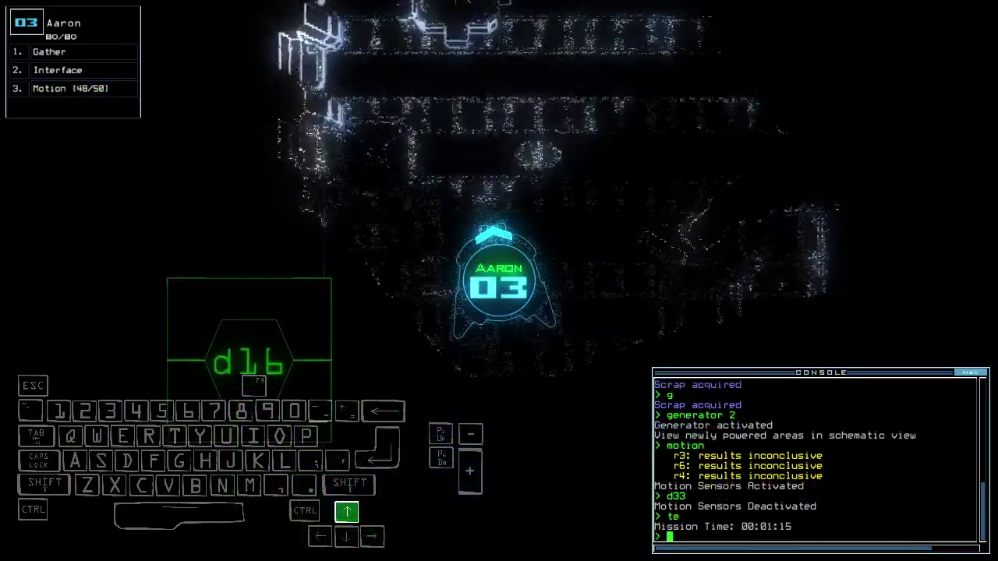
key(Right)
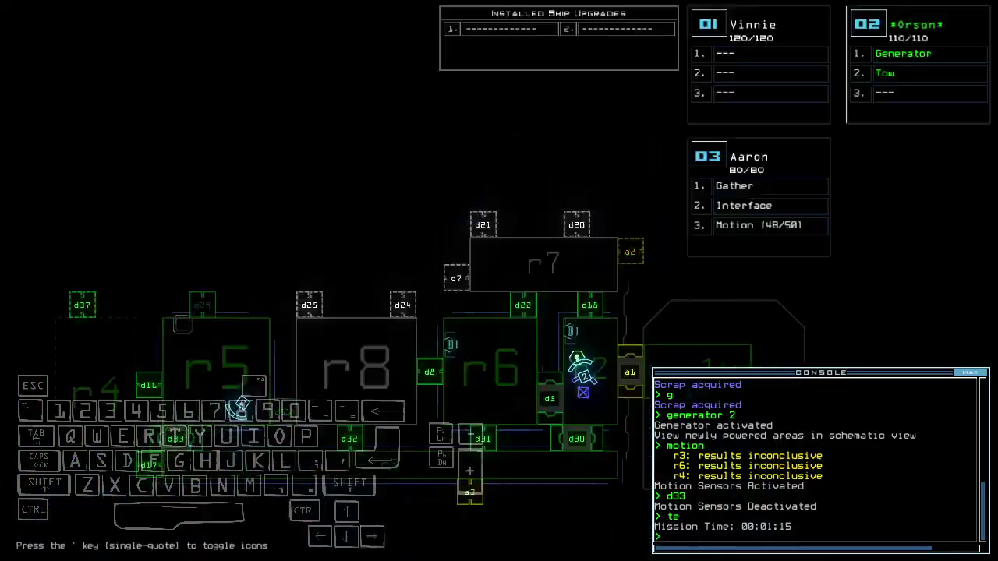
key(Left)
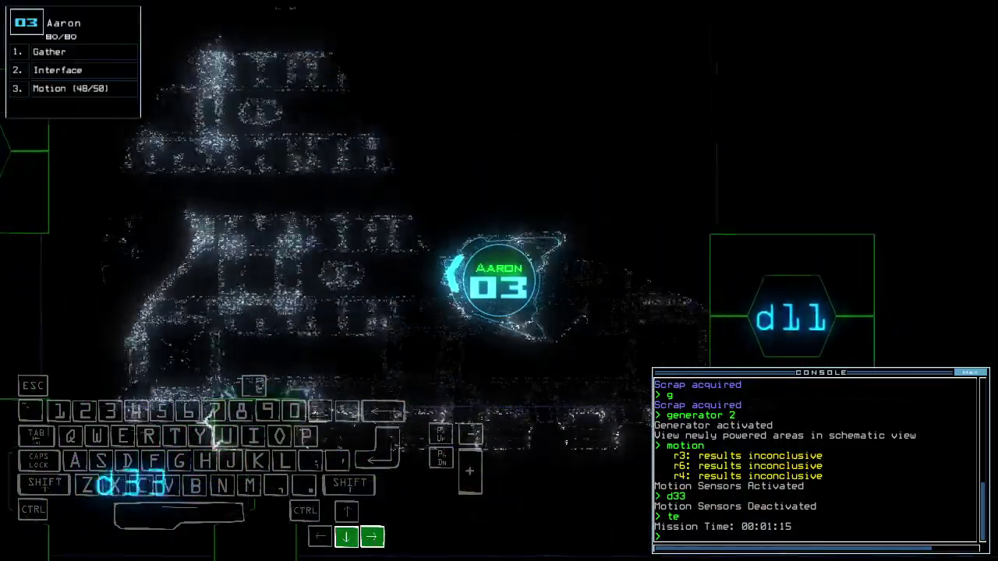
text(d11)
Step: Open door d11 and drive drone 03 toward it
key(Return)
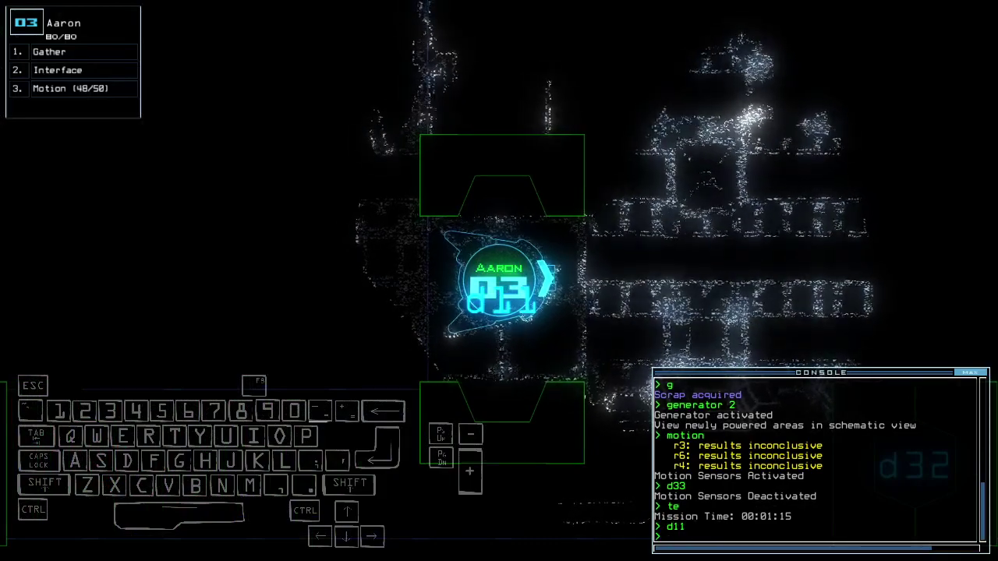
key(Tab)
key(Tab)
key(Up)
key(Left)
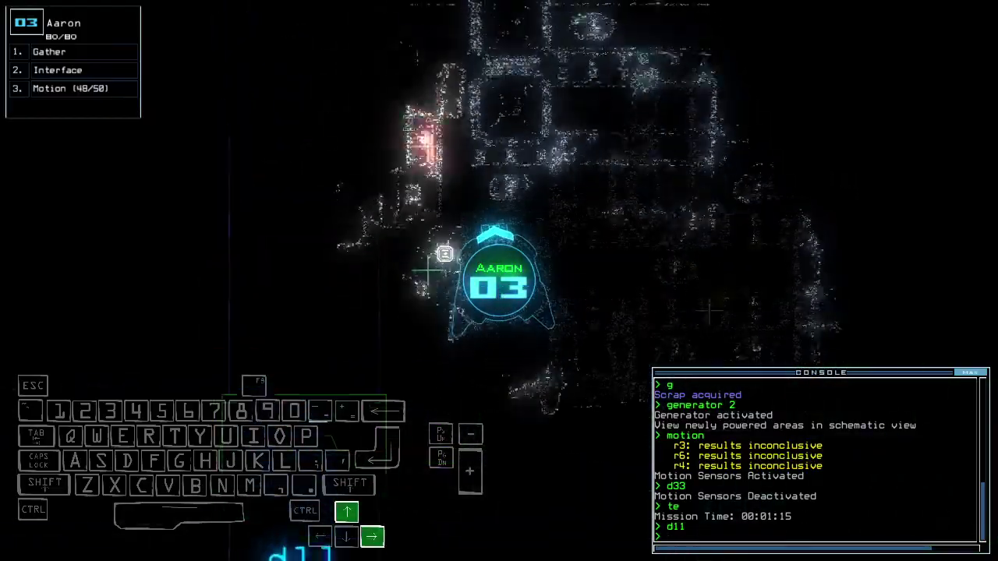
key(Right)
text(g)
Step: Gather two more scrap pieces with drone 03 and check the elapsed mission time
key(Return)
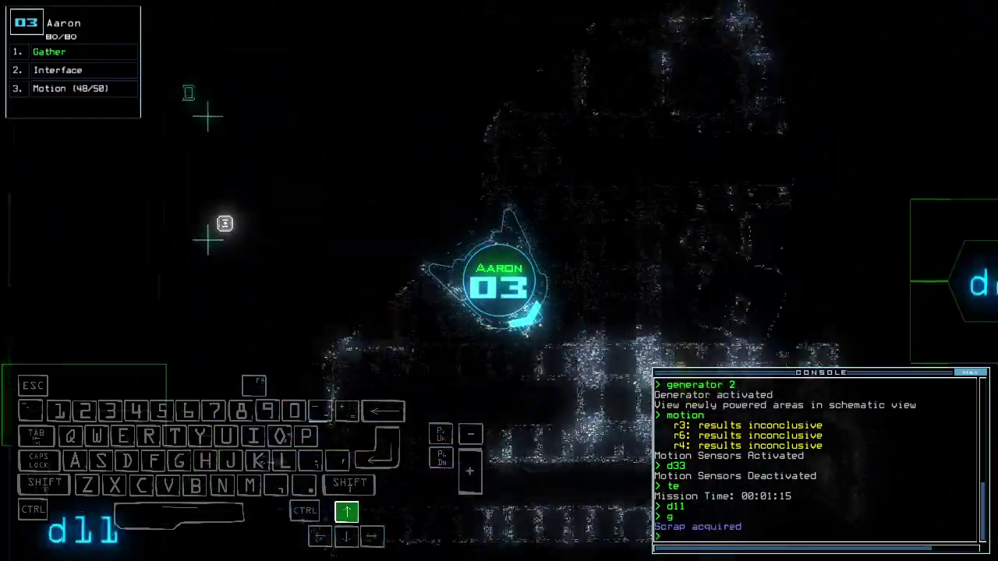
text(g)
key(Return)
key(Right)
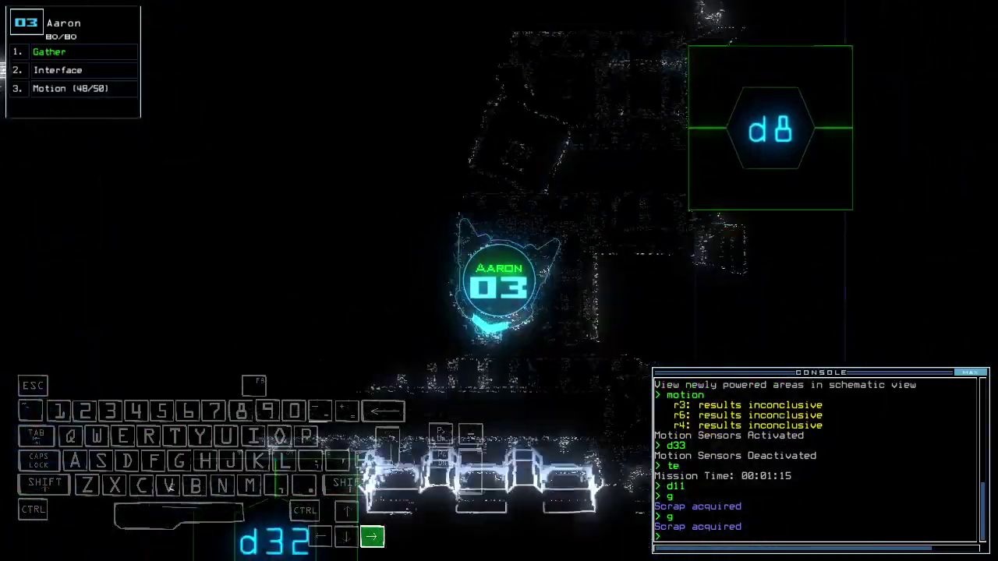
text(te)
key(Up)
key(Return)
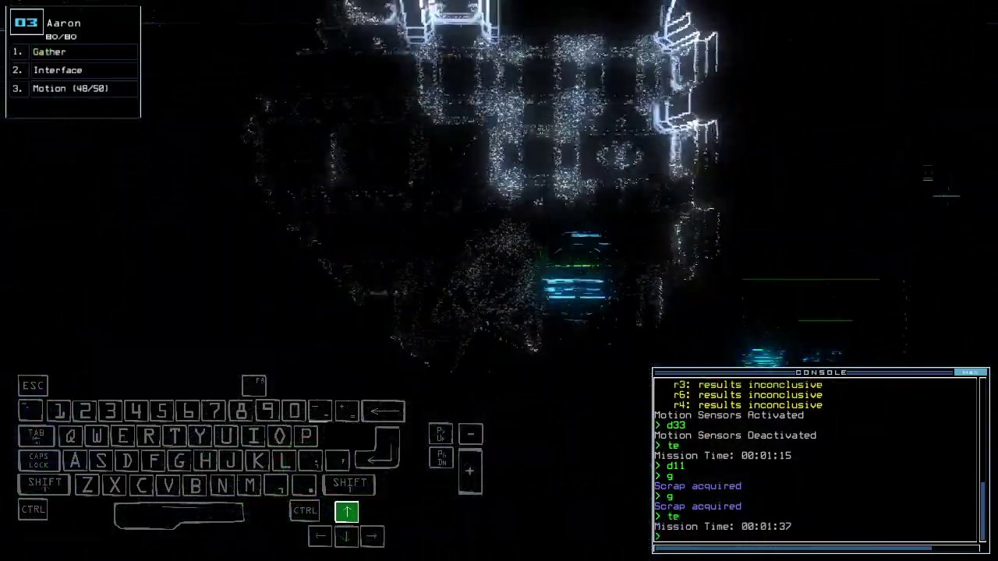
Step: Close four doors with cccc and open door d16
key(Left)
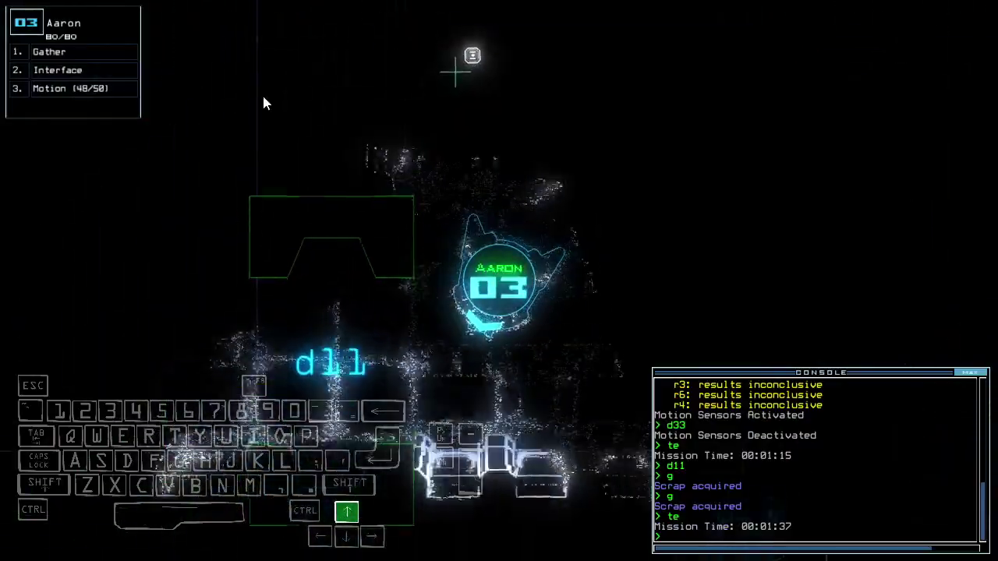
text(cccc)
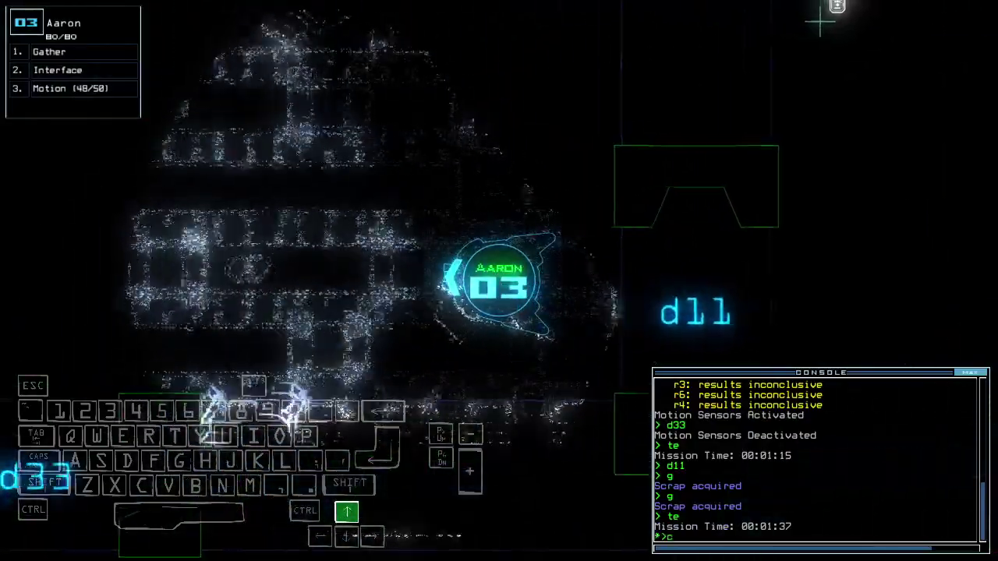
key(Return)
text(d16)
key(Return)
key(space)
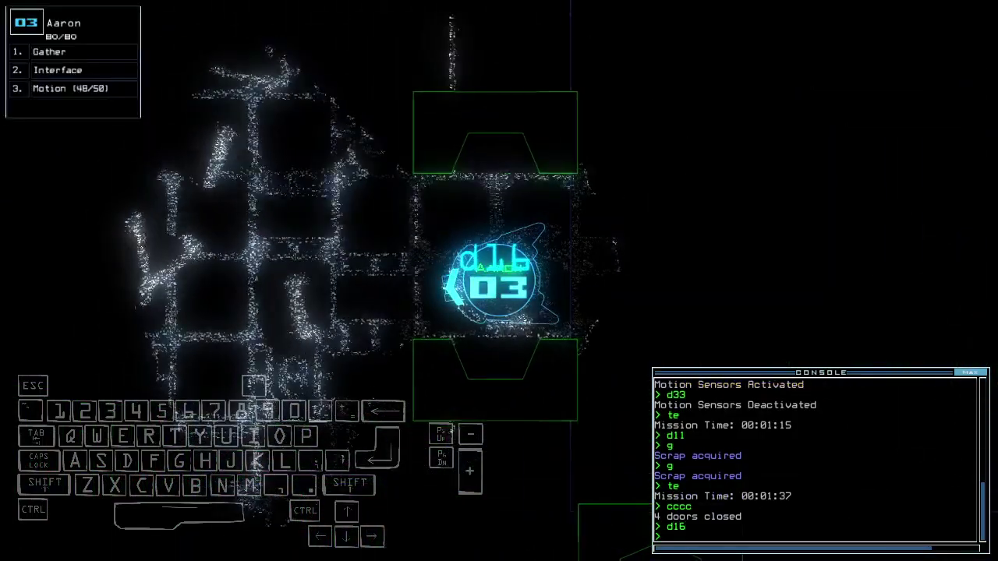
key(space)
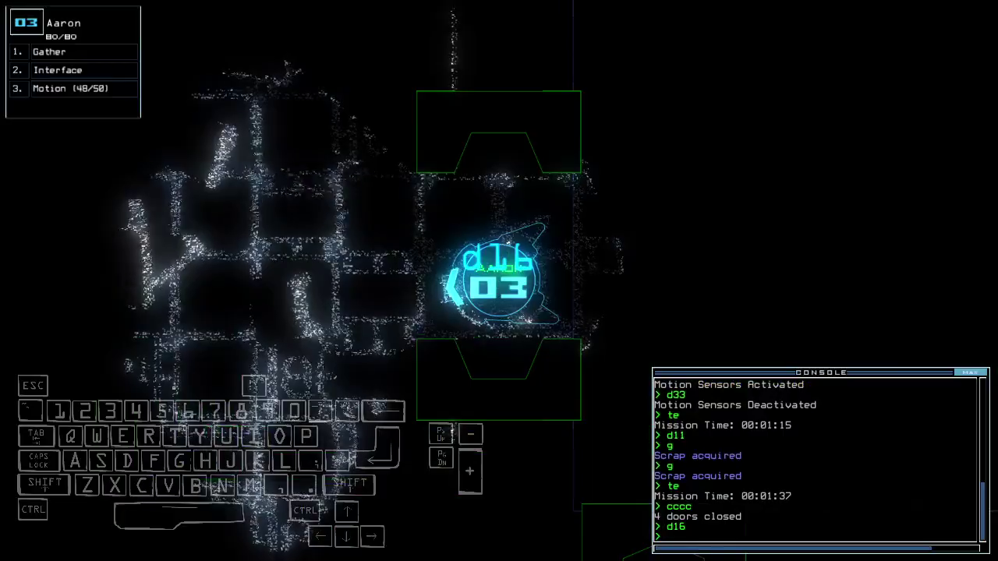
Step: Send drone 02 back to room r1, check the mission time, and steer drone 03
key(Up)
text(back 2)
key(Return)
text(te)
key(Return)
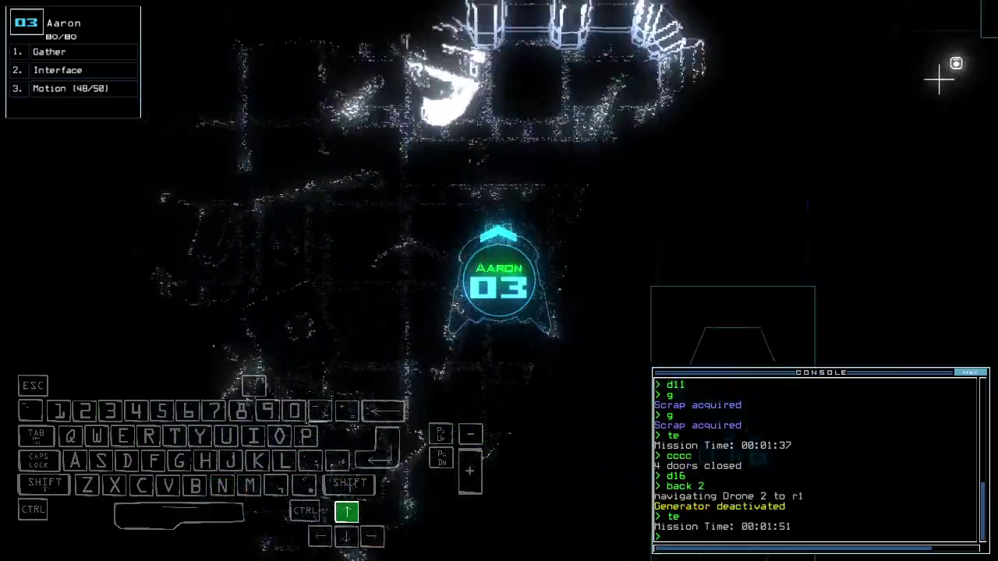
key(Left)
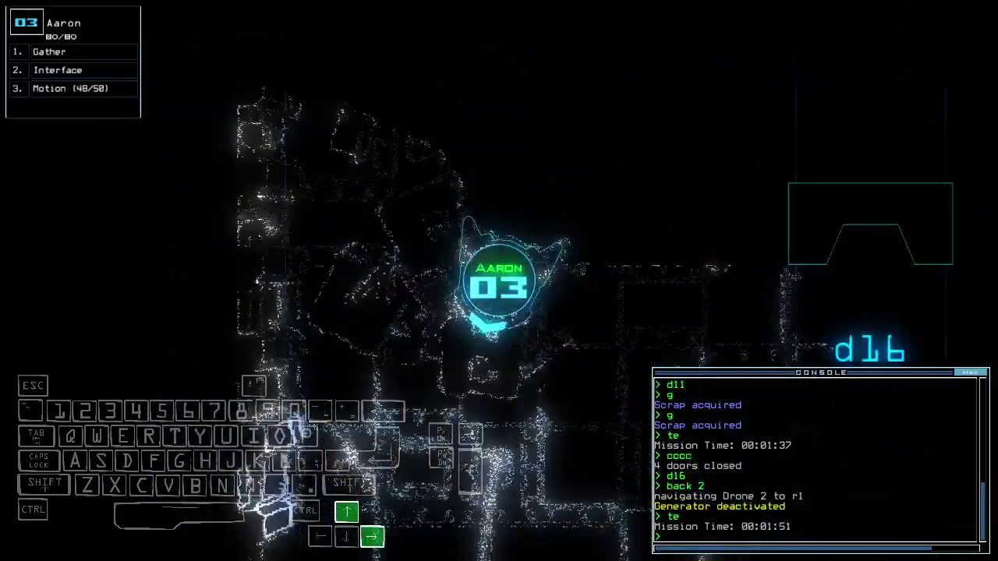
key(Right)
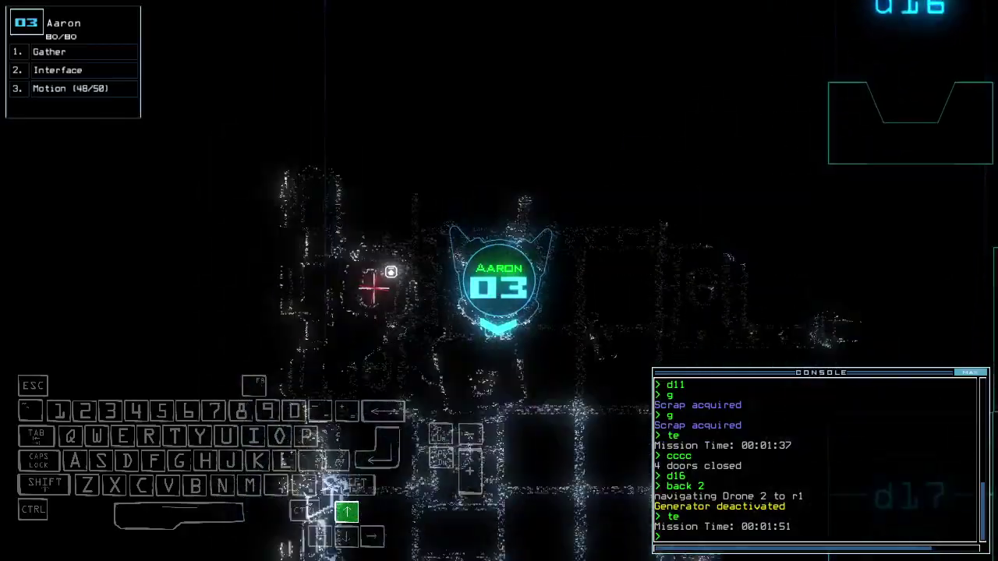
key(Left)
key(2)
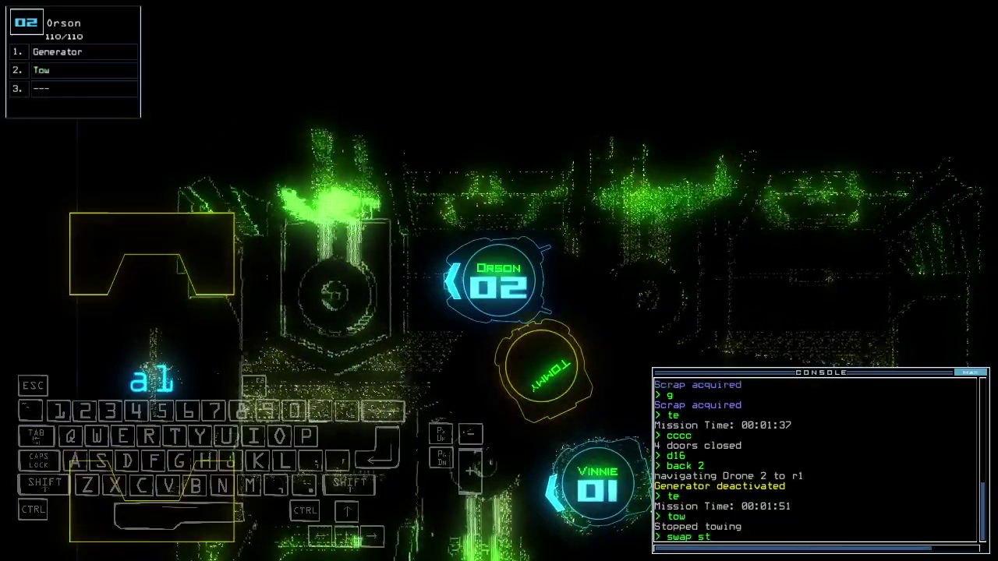
text(e)
Step: Switch the derelict ship's generator back on
key(Return)
key(Right)
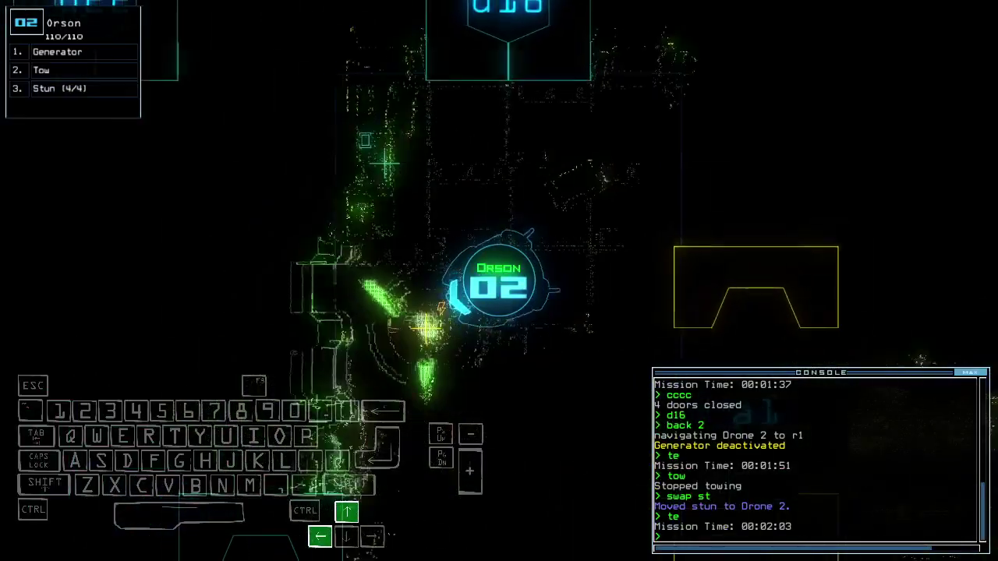
text(generator)
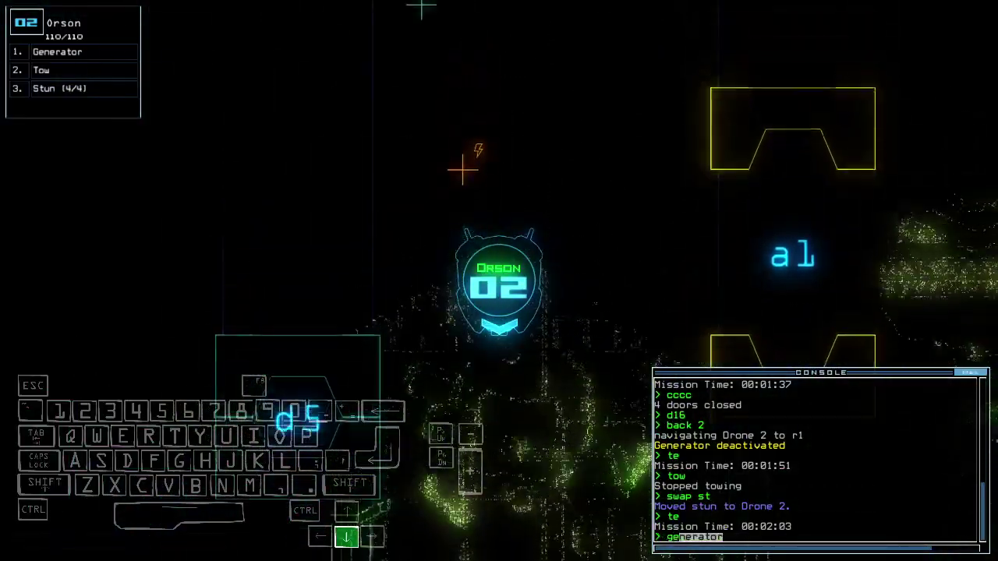
key(Return)
Step: Drive Aaron up to door d37 and open it with 'd37 d37'
key(3)
key(Up)
key(Left)
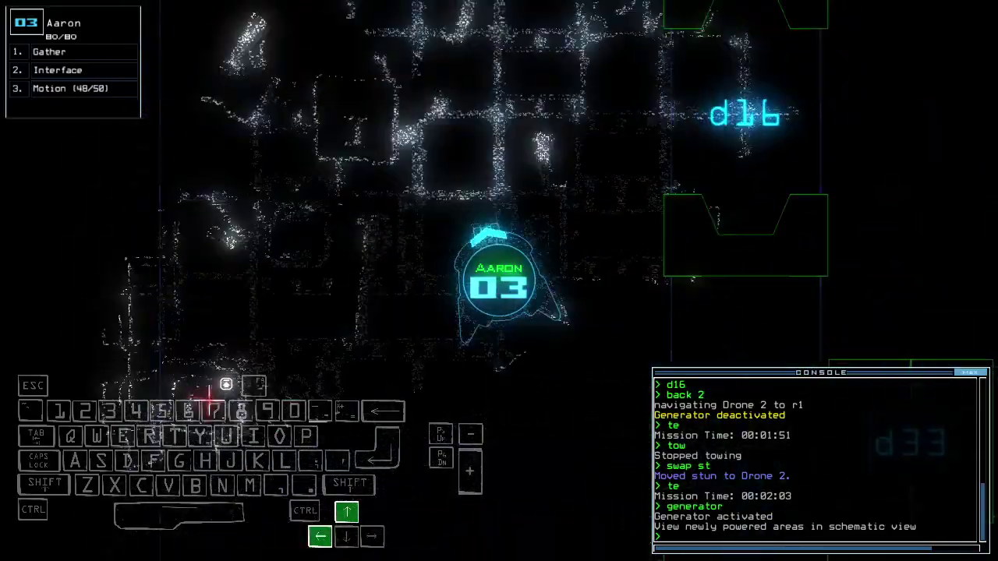
key(Right)
key(Left)
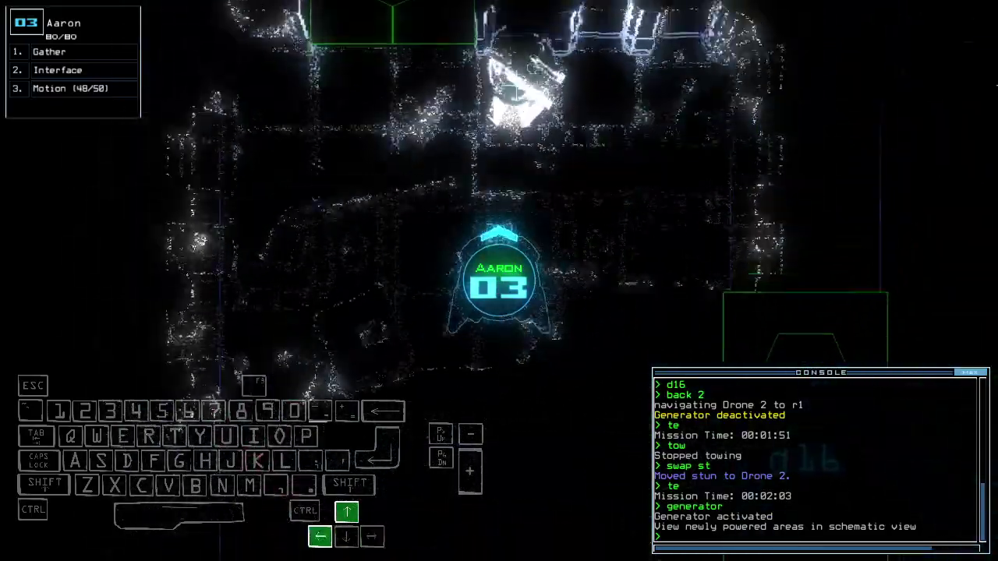
text(d37 d37)
key(Return)
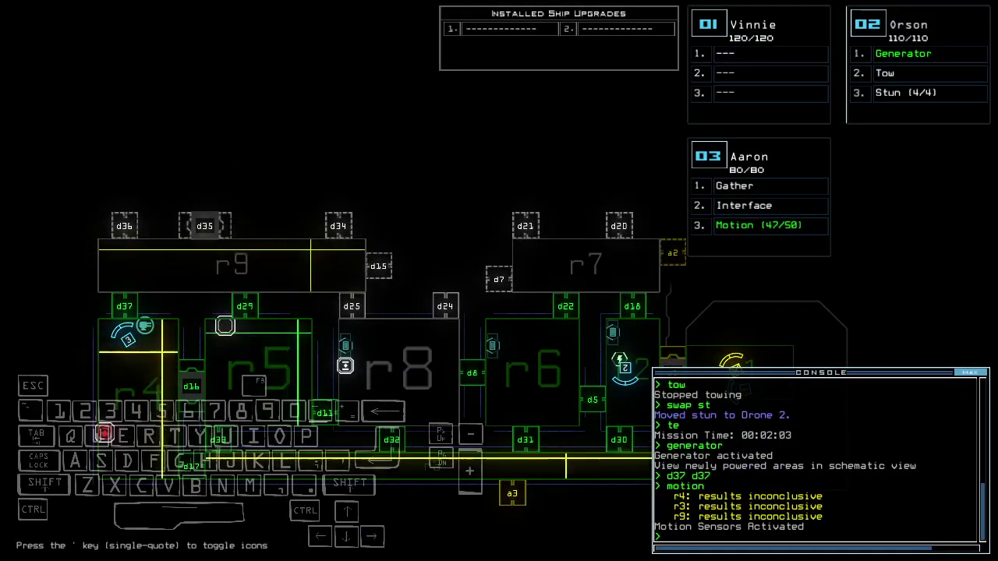
Step: Drive Aaron through doors d22, d16 and d11, confirming mission time 2:30
key(Up)
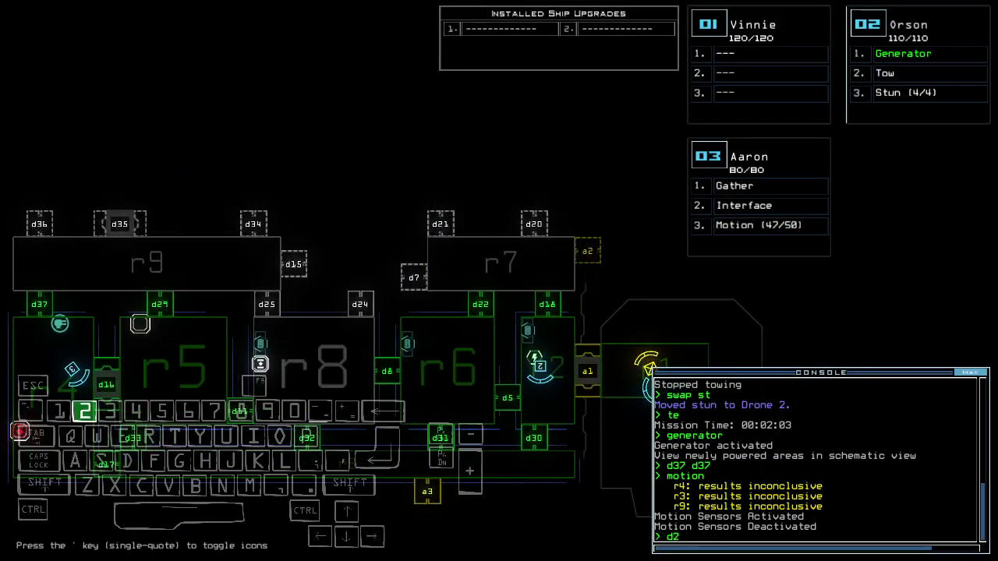
key(Up)
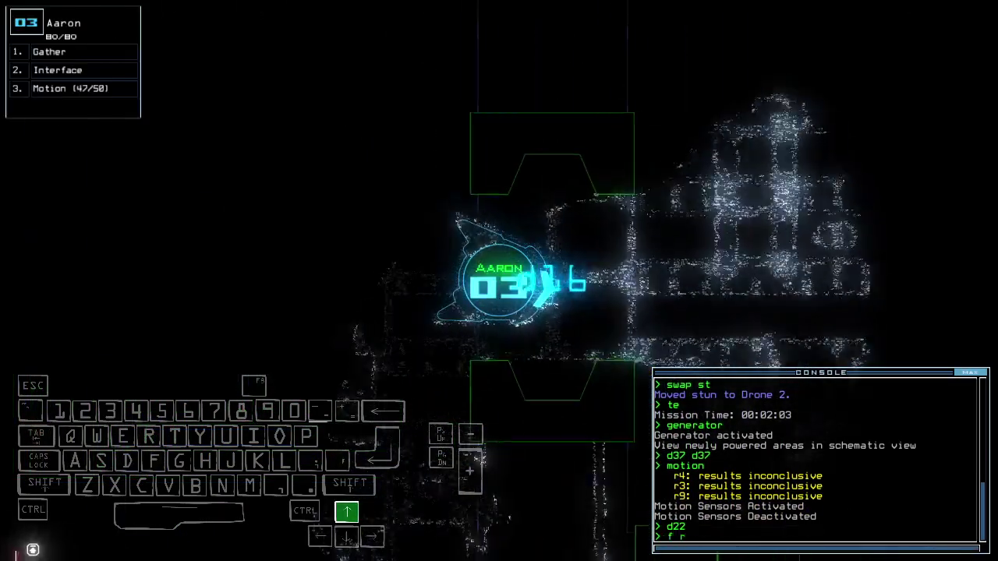
text(d16)
key(Return)
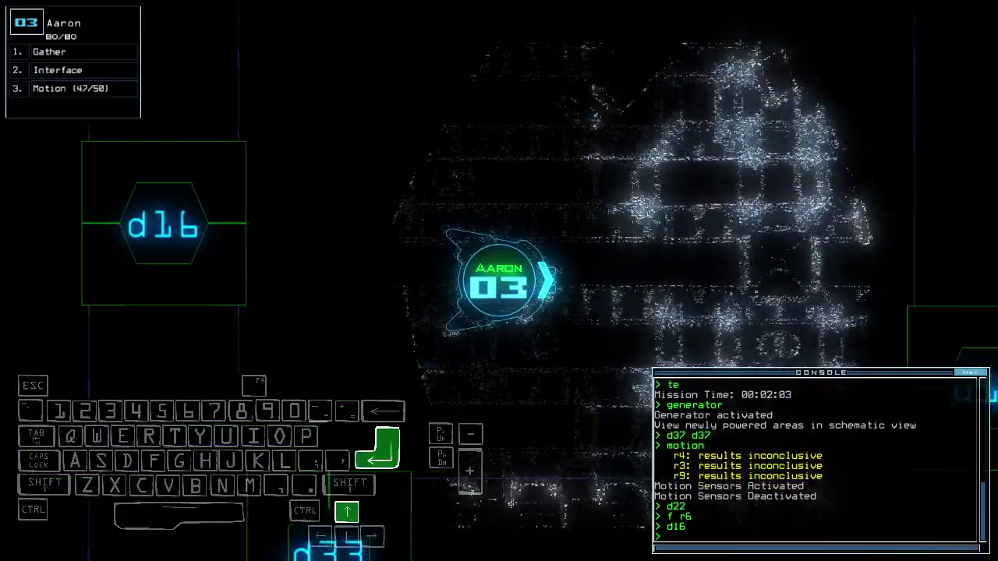
text(d11)
key(Return)
key(Up)
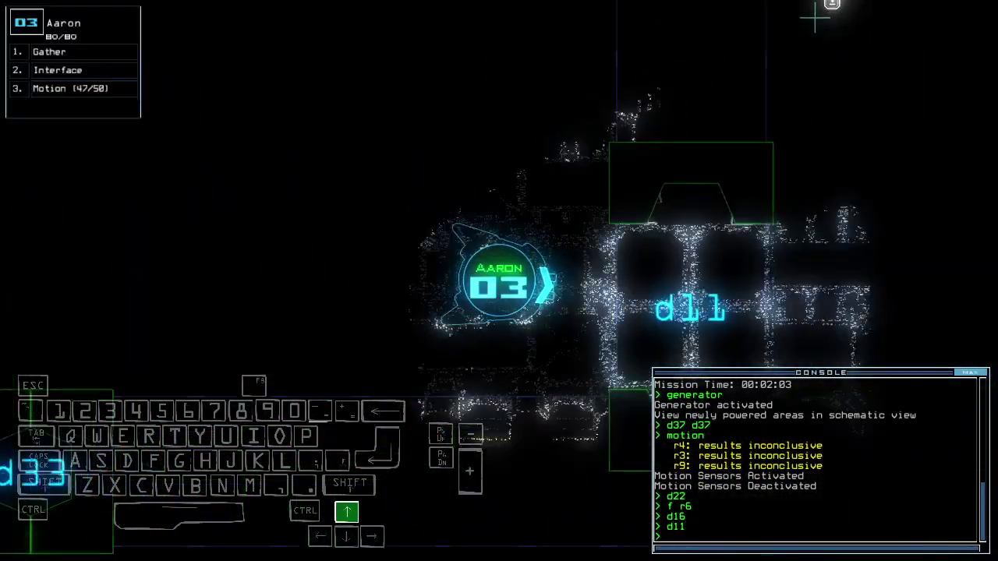
text(d11)
key(Return)
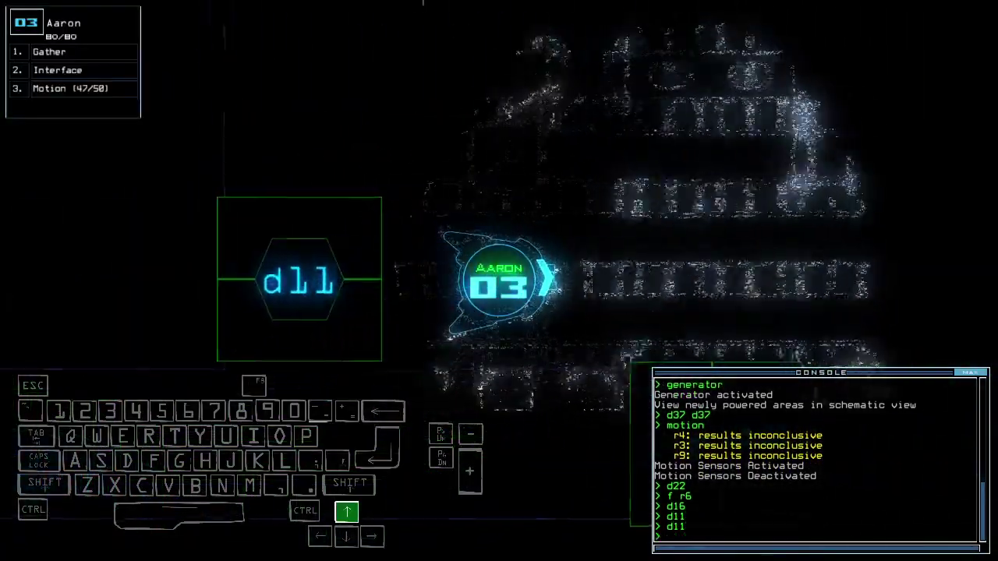
text(te)
key(Return)
key(Right)
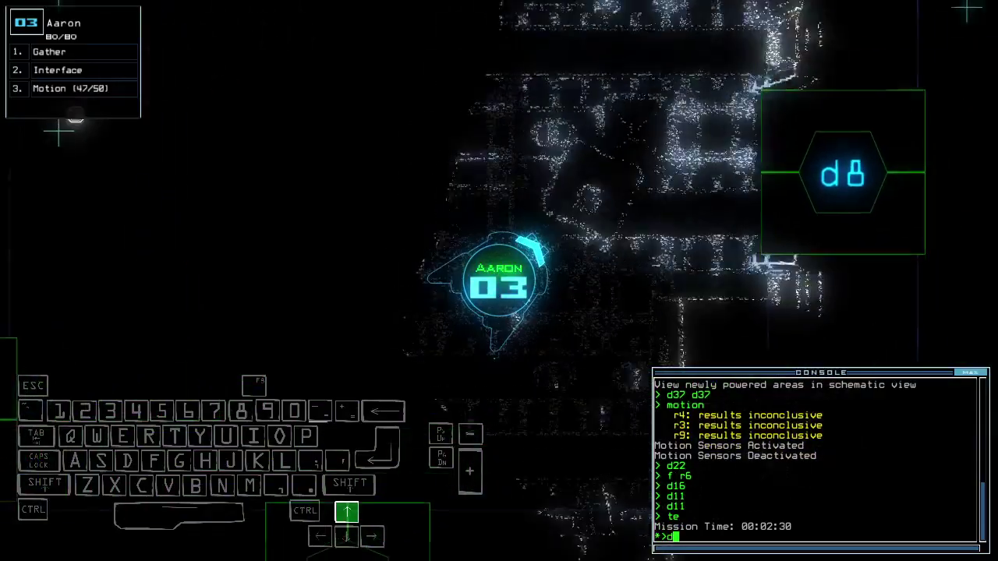
text(d8)
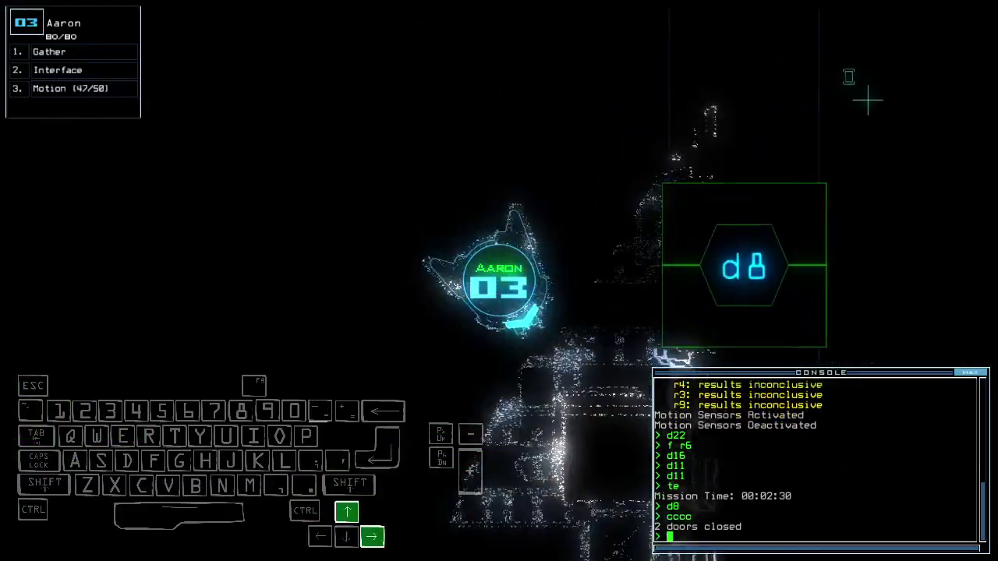
Step: Steer Aaron through doors d32 and d30, closing the doors behind
key(Left)
text(d32)
key(Return)
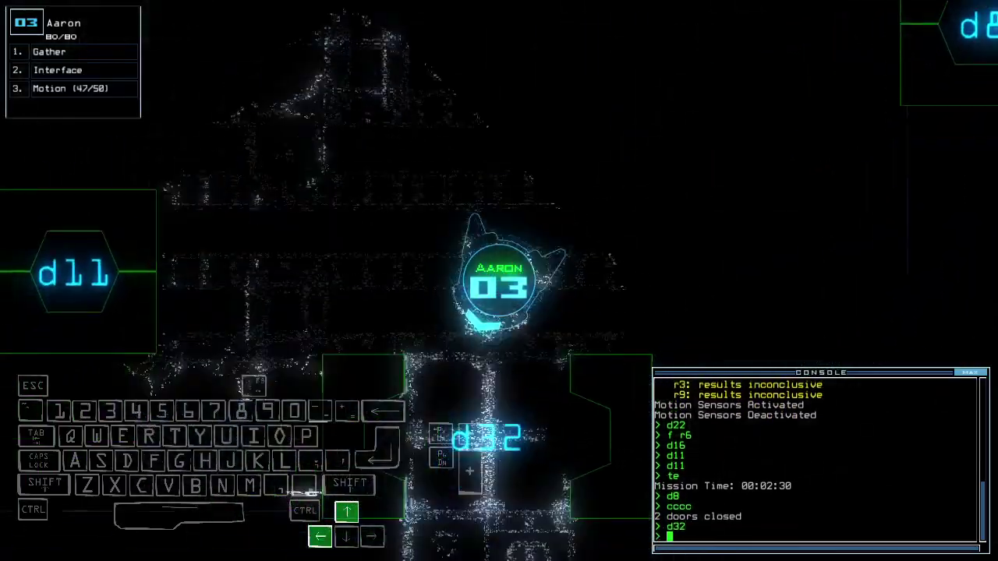
text(d32)
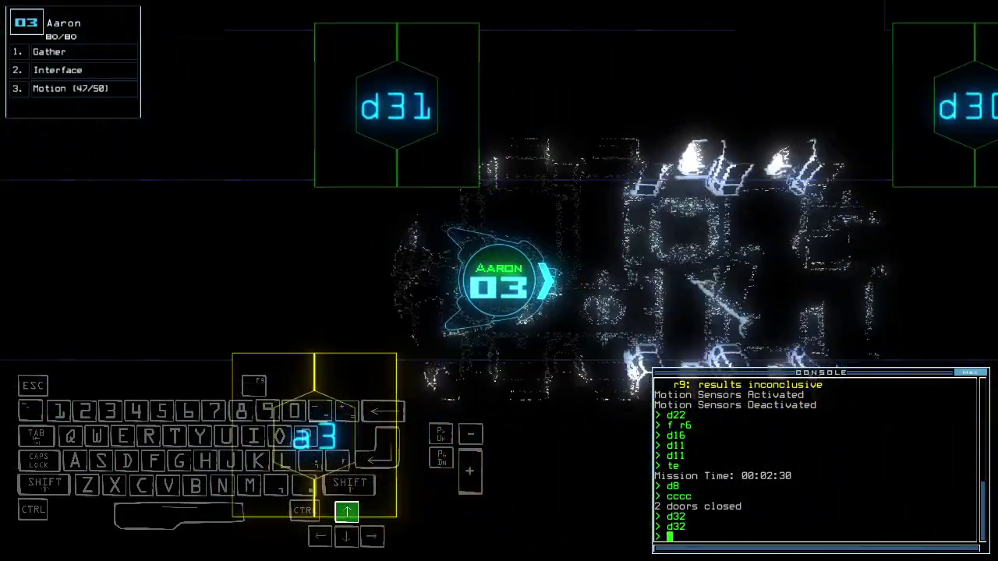
text(d30)
key(Return)
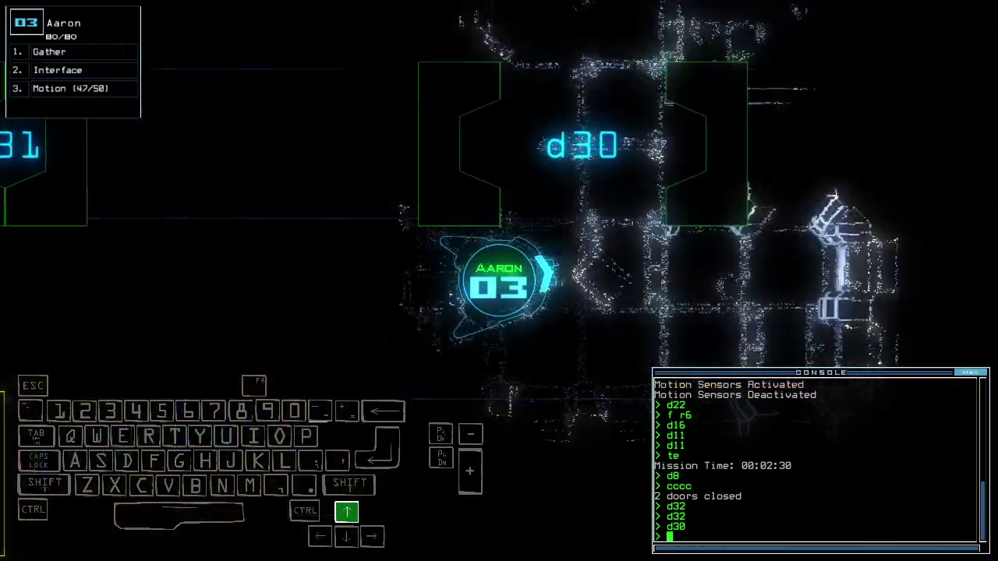
text(cccc)
key(Return)
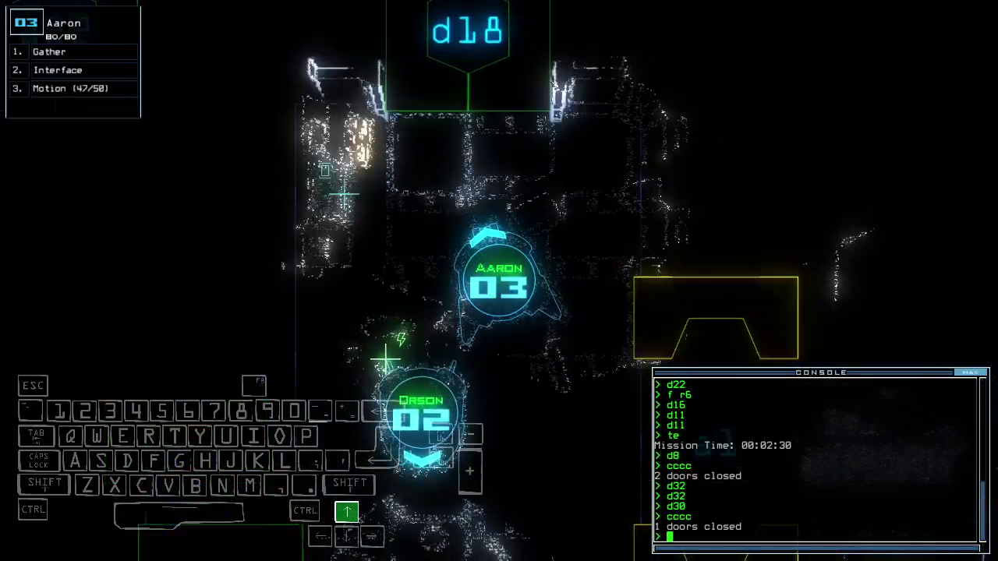
text(d18)
Step: Open door d18 for Aaron and send Orson to room r7
key(Return)
key(Up)
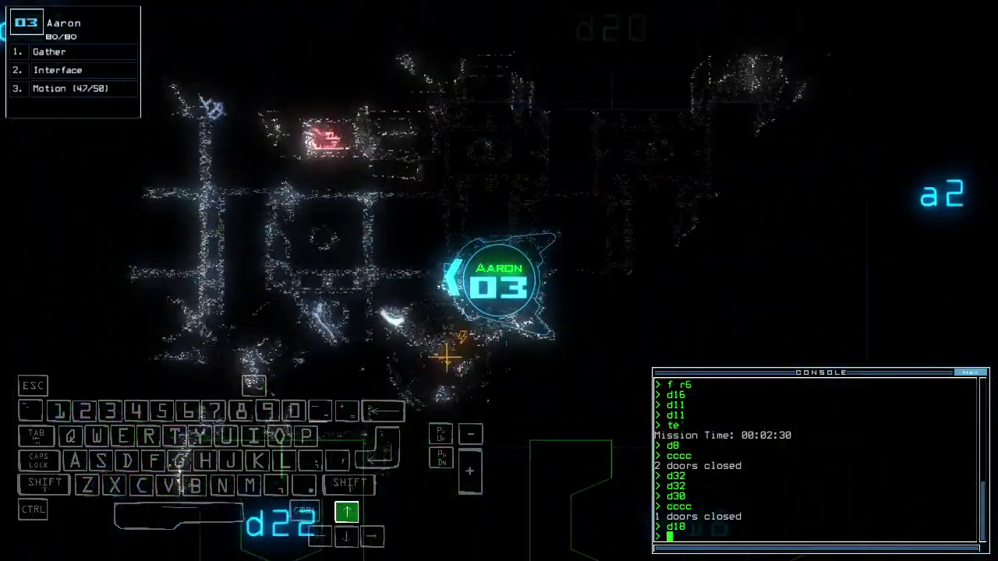
text(navigate 2)
key(Return)
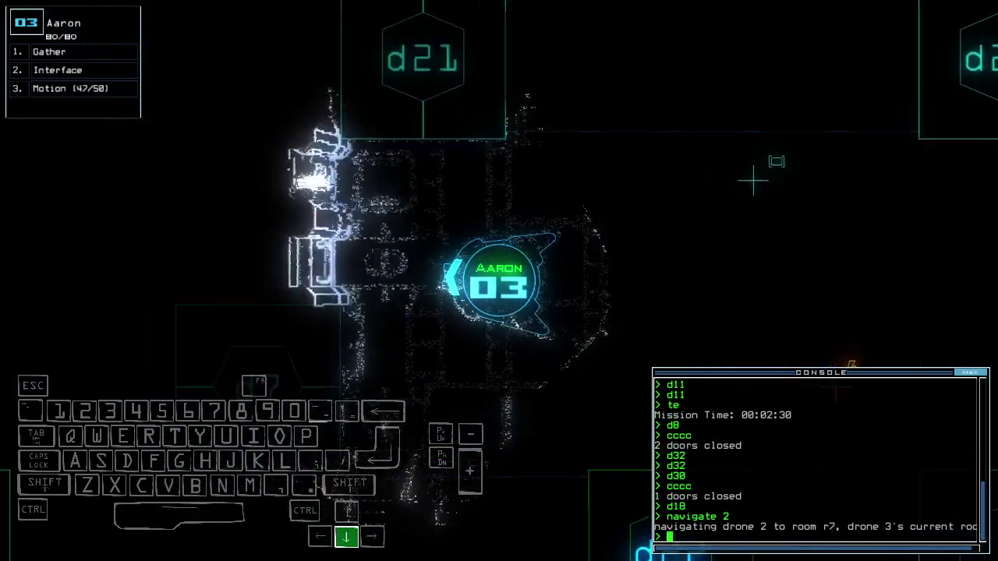
key(Tab)
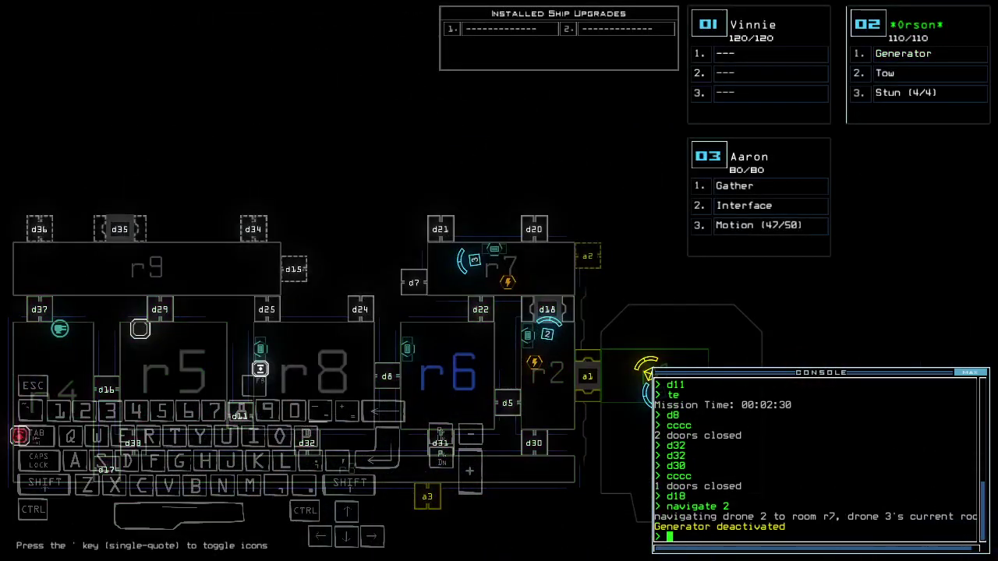
text(generator 2)
Step: Reactivate generator 2 with Orson and switch on the ship interface
key(Return)
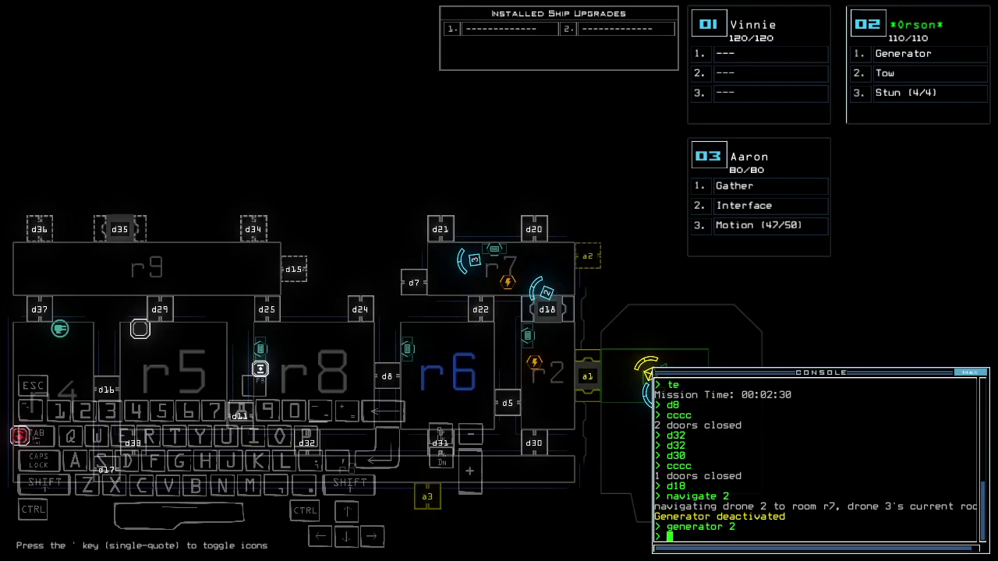
key(Tab)
text(rv)
key(Return)
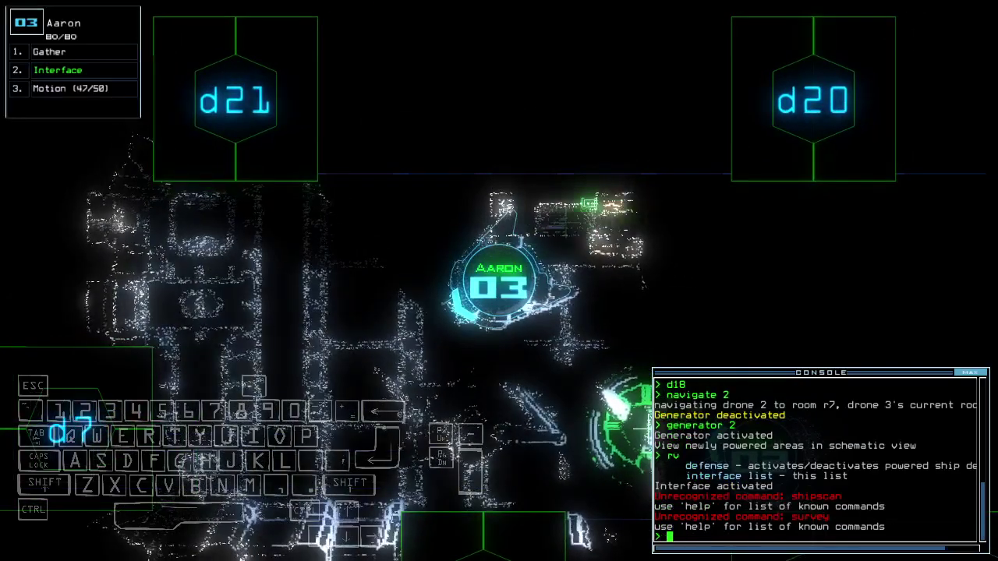
key(Tab)
key(Tab)
text(df)
Step: Check twice for powered defense turrets with df
key(Return)
text(df)
key(Return)
key(Tab)
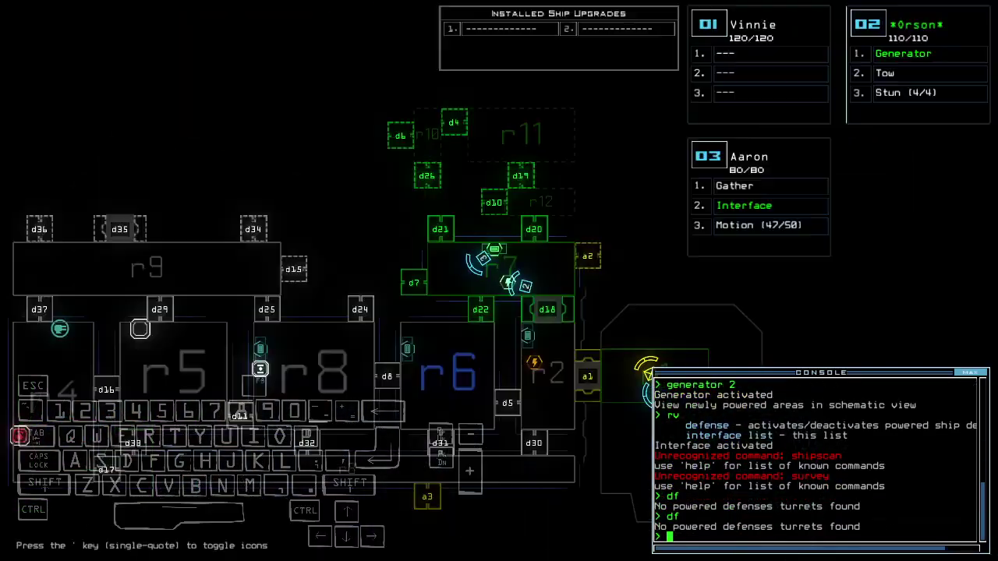
key(Tab)
key(Tab)
text(d7 d7)
Step: Open door d7, scan nearby rooms for motion, and toggle d7 again
key(Tab)
key(Return)
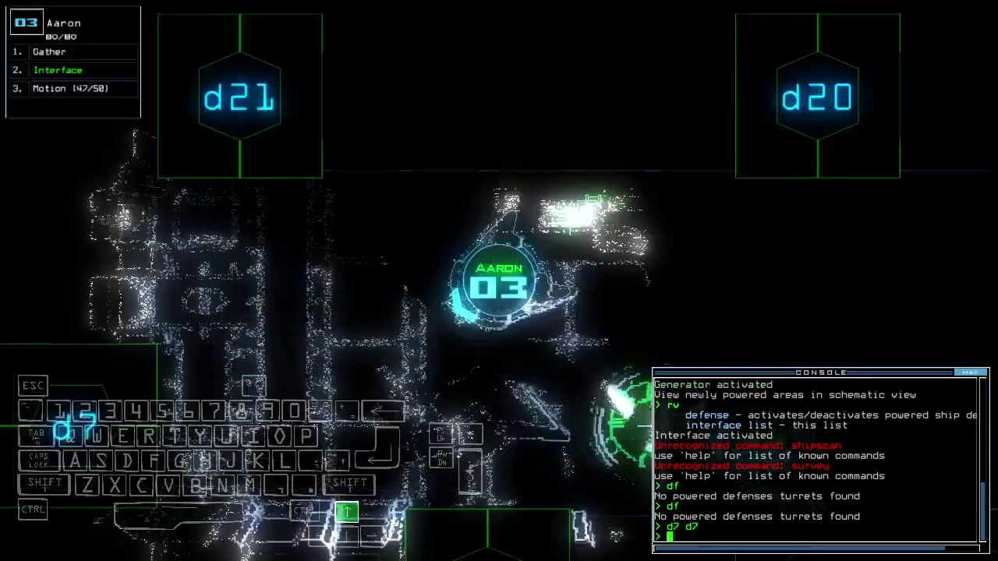
key(Tab)
text(motion)
key(Return)
key(Tab)
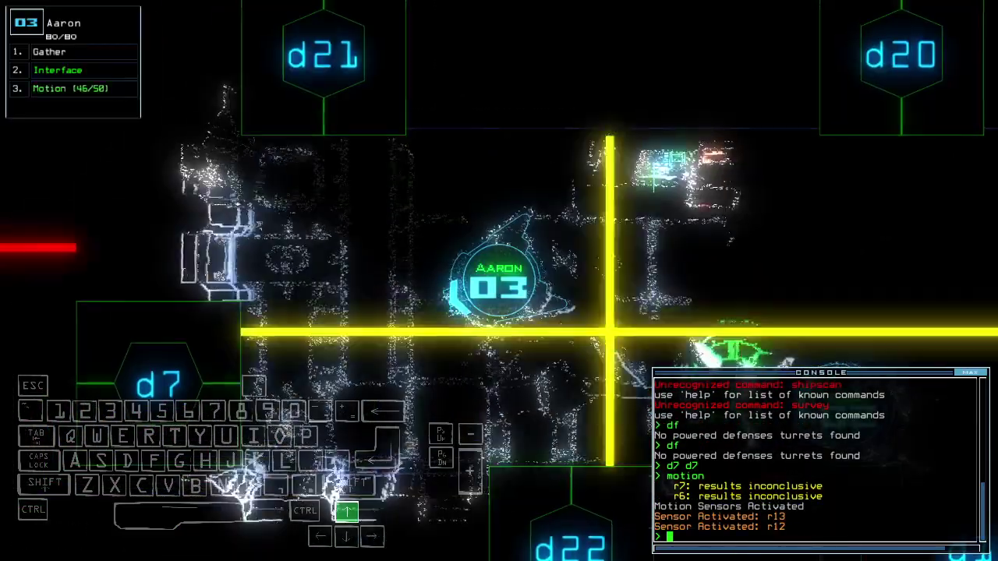
text(d7)
key(Return)
key(Up)
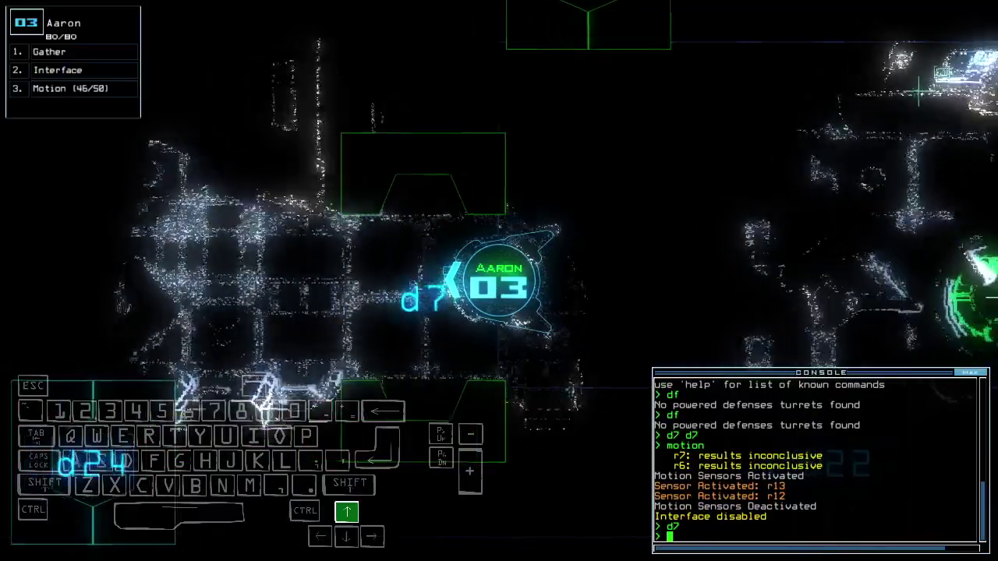
key(Down)
text(cccc)
Step: Close the nearby doors and display the derelict ship's status report
key(Return)
text(status)
key(Return)
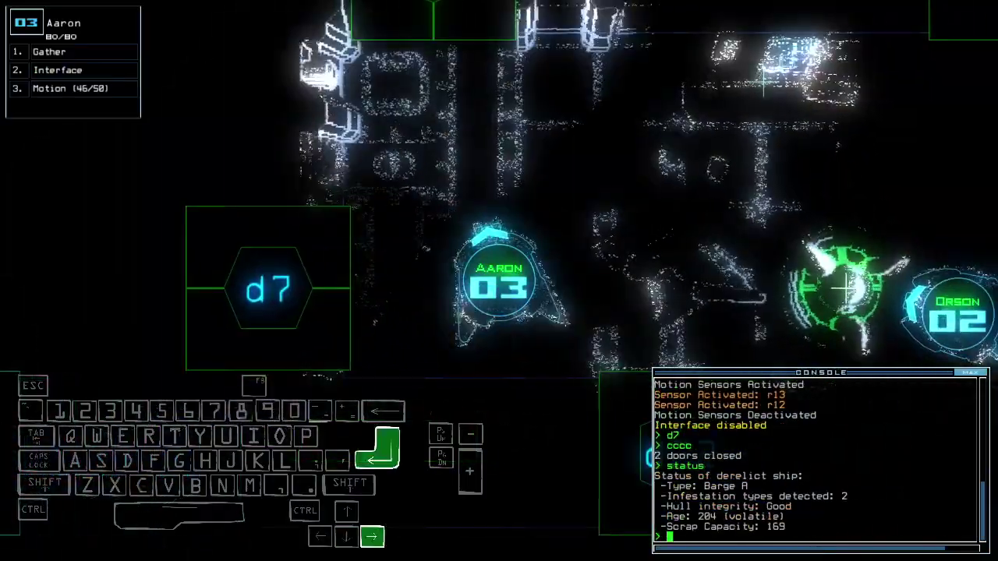
key(Tab)
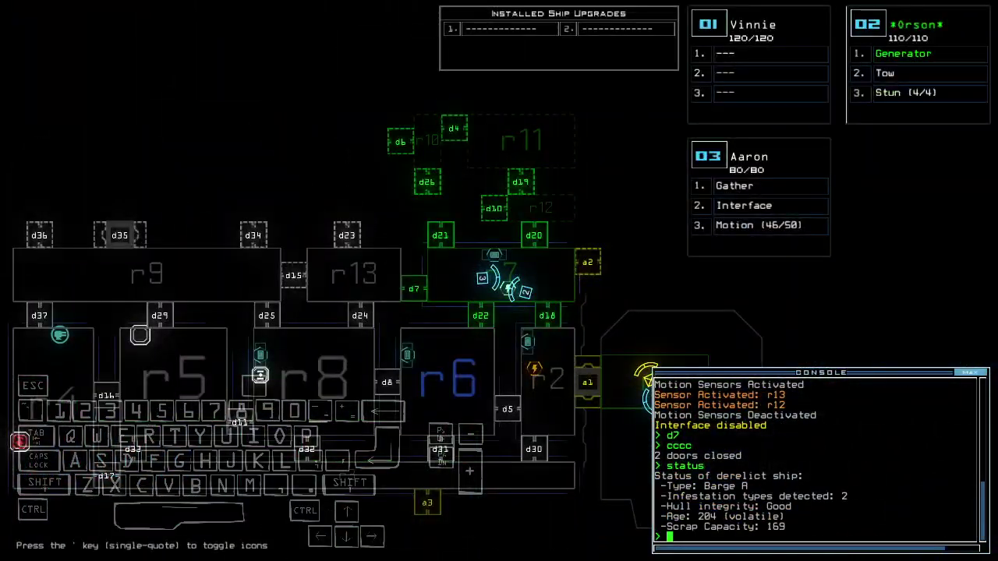
key(Tab)
text(d)
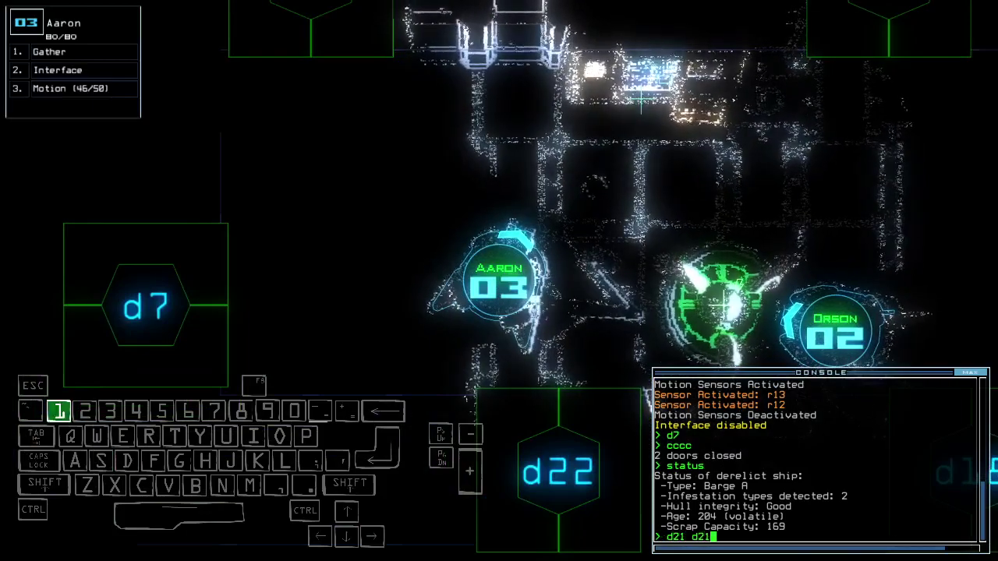
Step: Open door d21, resending the command as Aaron drives forward
key(Return)
key(Tab)
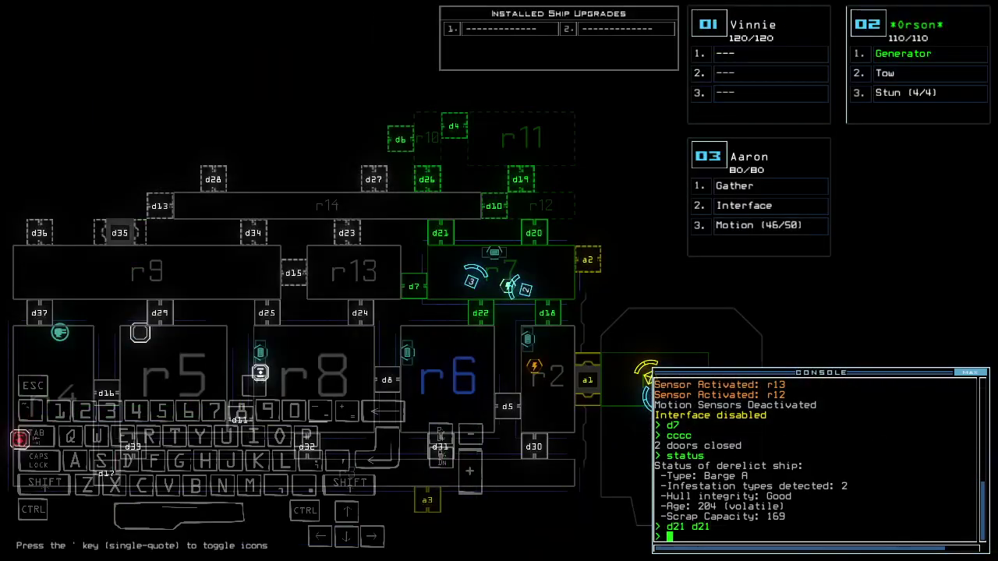
key(Tab)
key(Up)
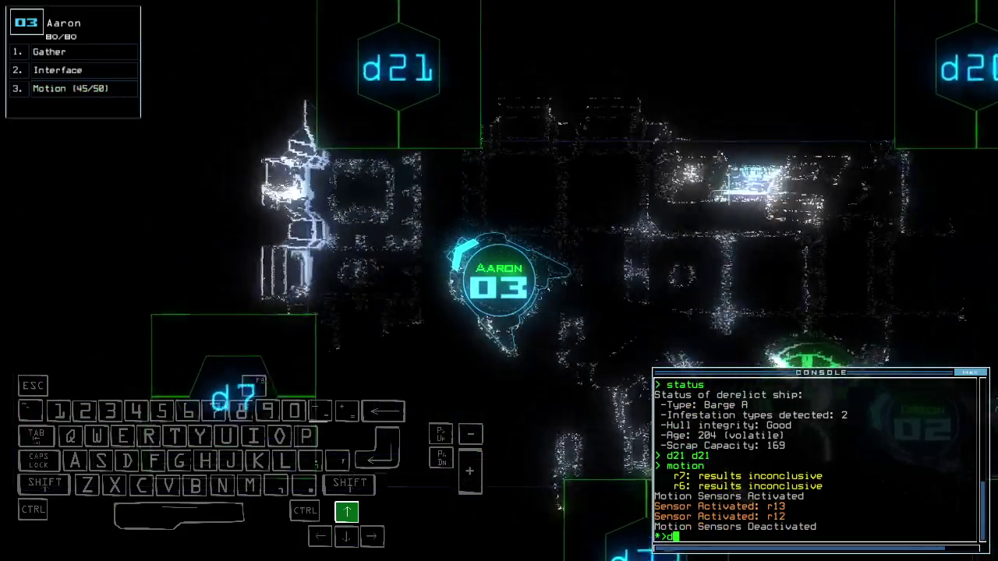
text(d21)
key(Return)
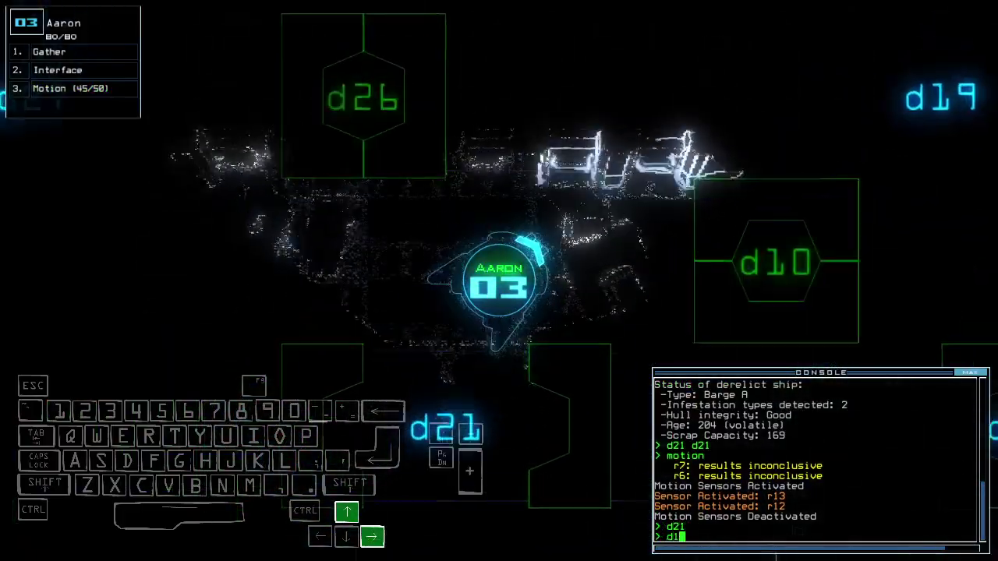
text(d10)
Step: Toggle door d10 twice, check the 3:30 mission time, and gather scrap
key(Return)
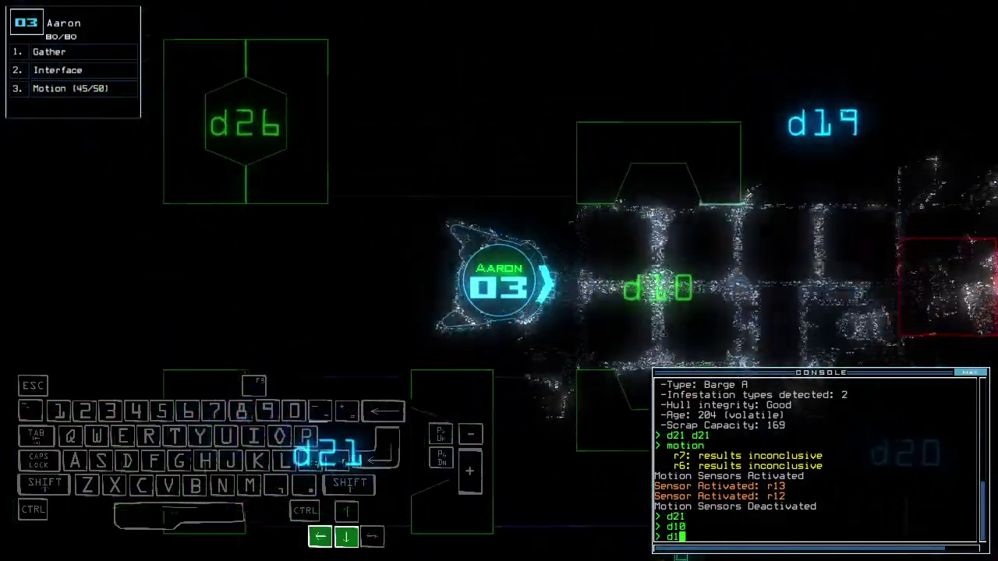
text(d10)
key(Return)
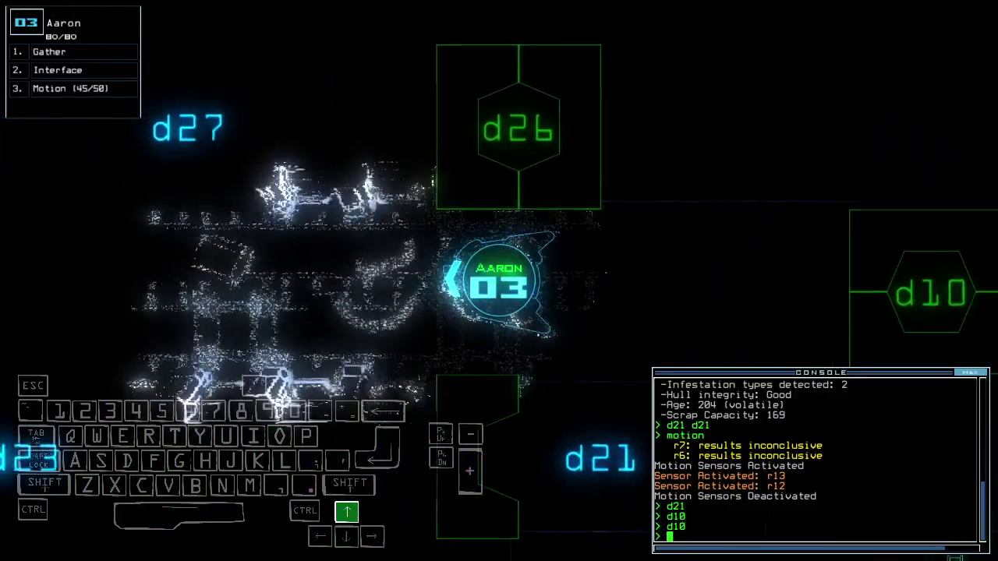
text(te)
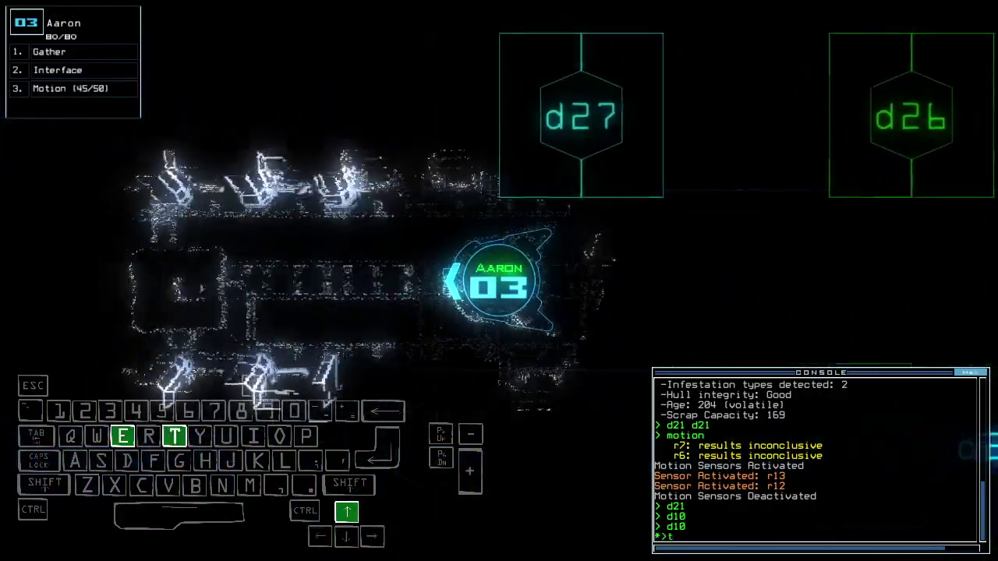
key(Return)
key(Left)
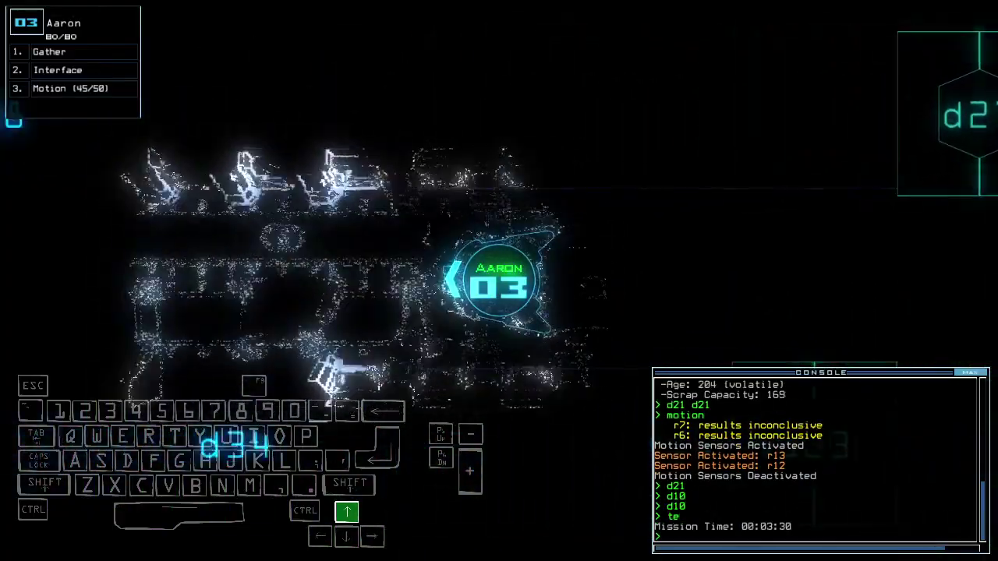
text(g)
key(Return)
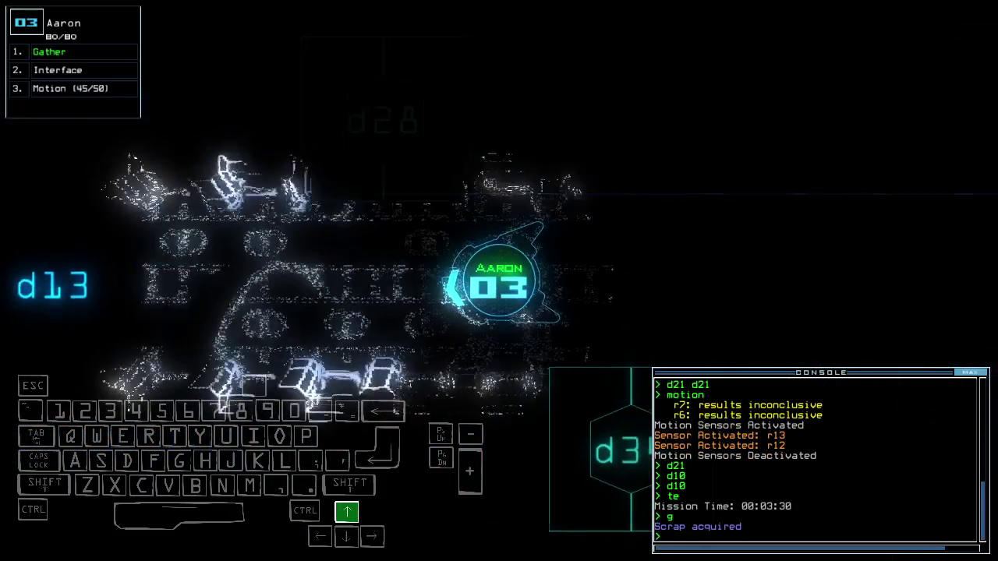
key(Right)
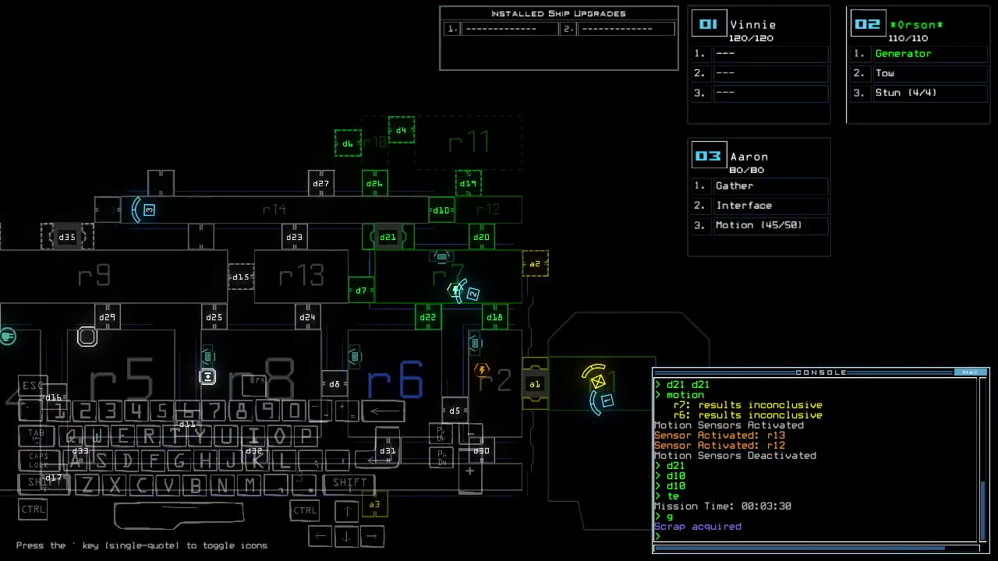
text(d18)
Step: Open door d18 and drive Aaron's drone along the corridor
key(Return)
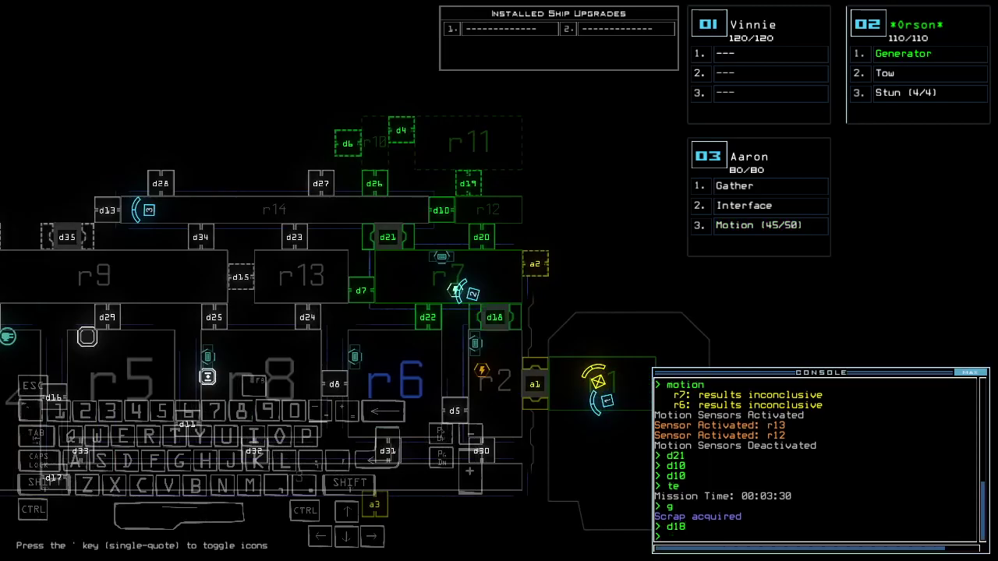
key(Right)
key(Up)
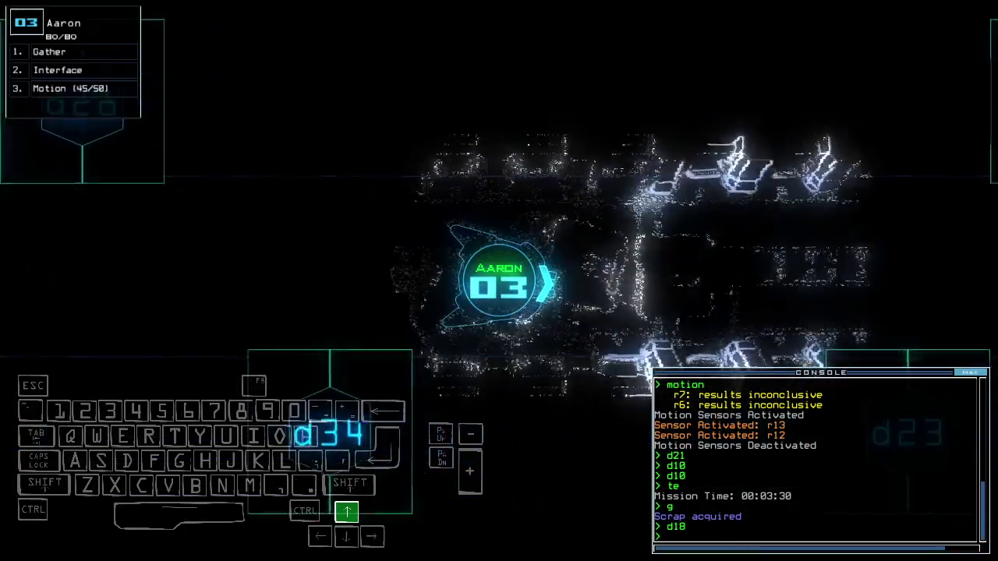
key(Left)
key(Up)
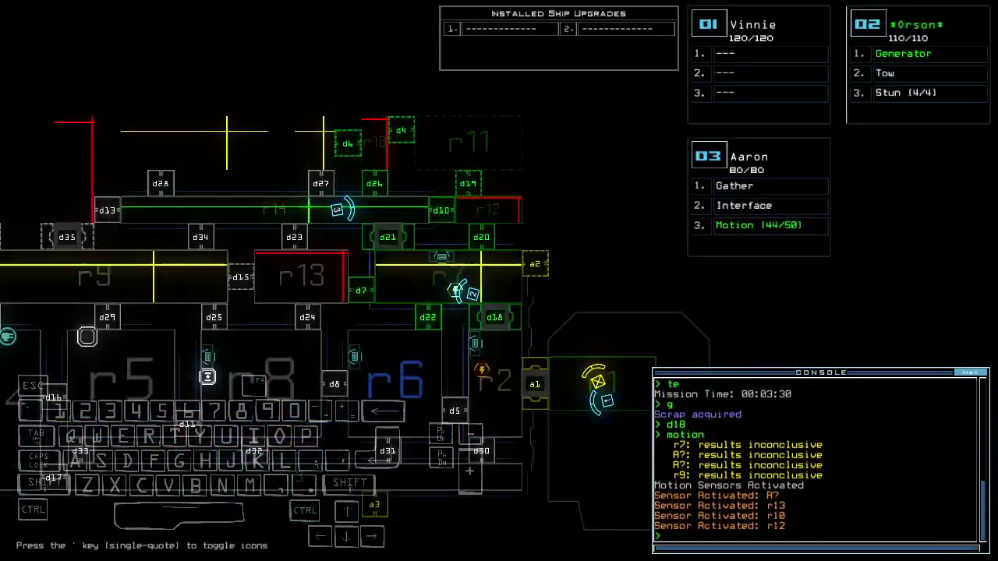
key(Left)
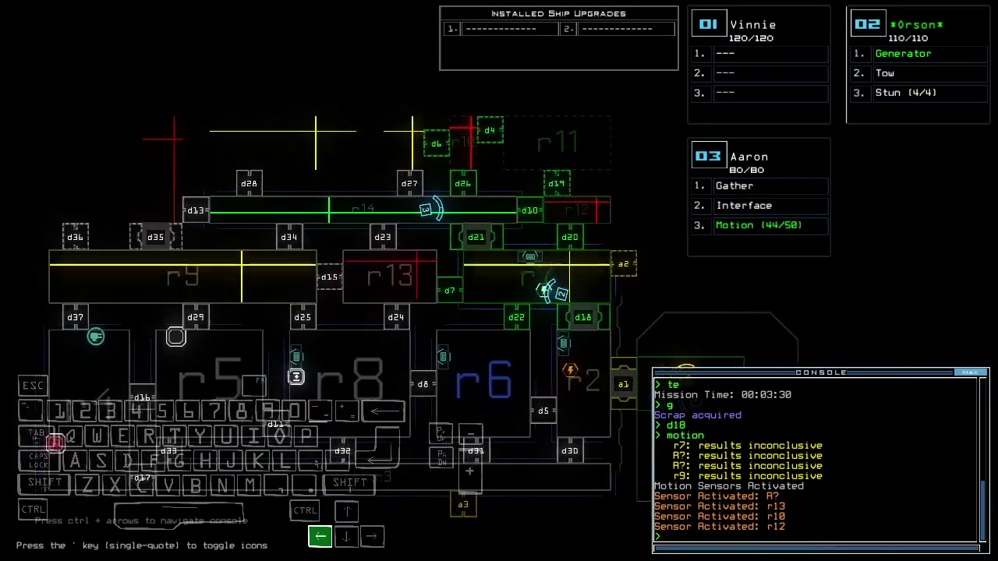
key(Up)
text(d26)
Step: Open door d26, drive Aaron through toward d21, and close doors behind
key(Return)
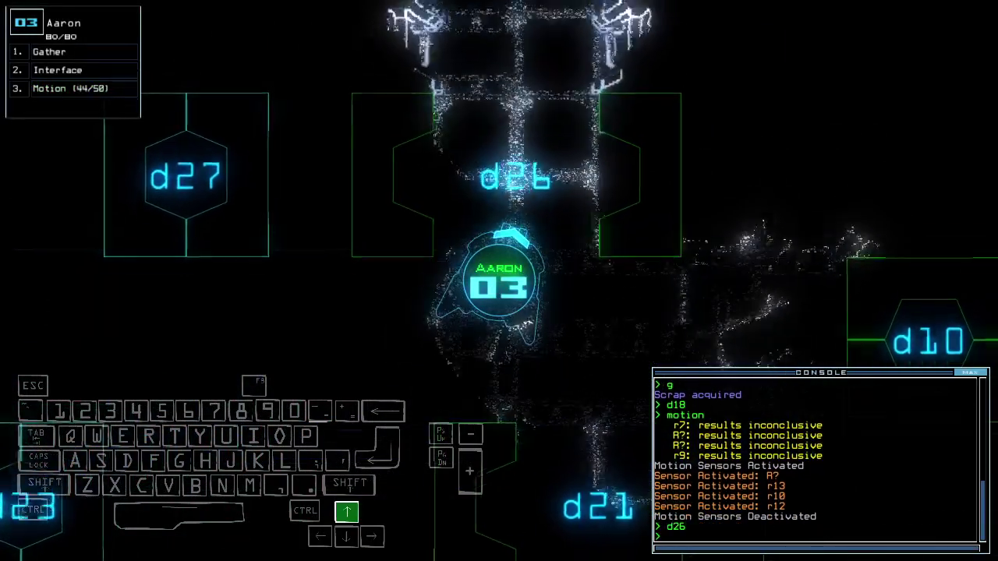
key(Down)
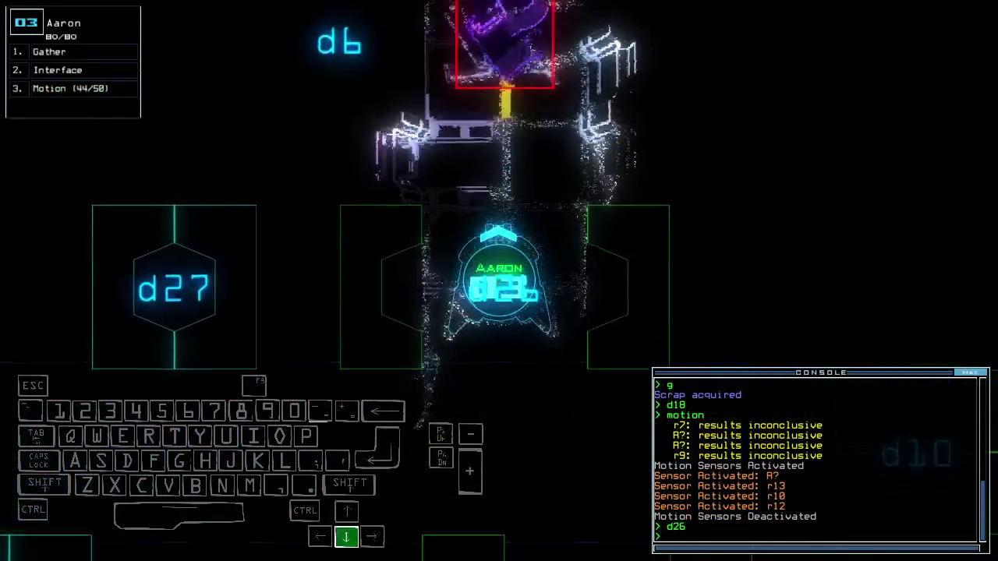
text(cccc)
key(Return)
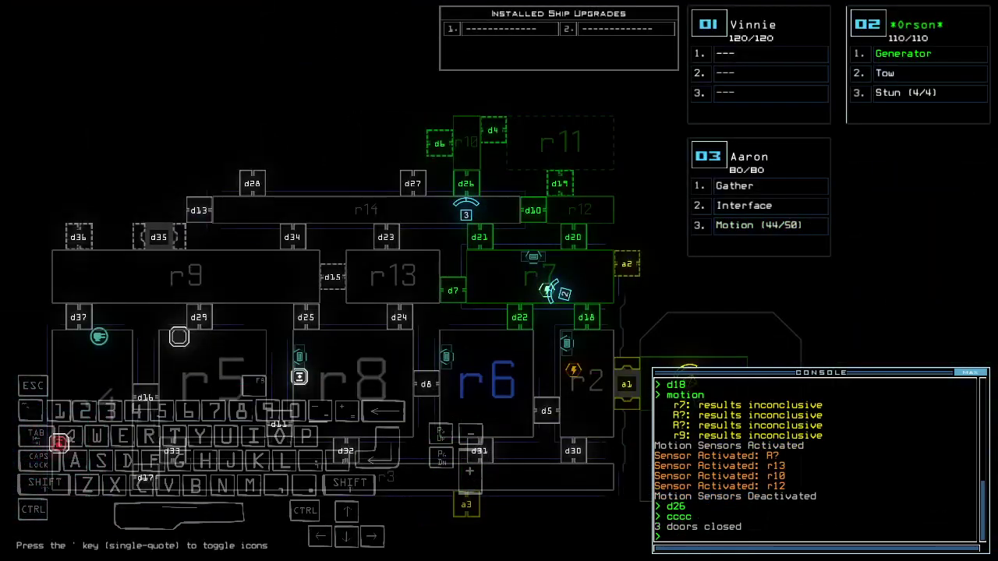
text(d21)
key(Down)
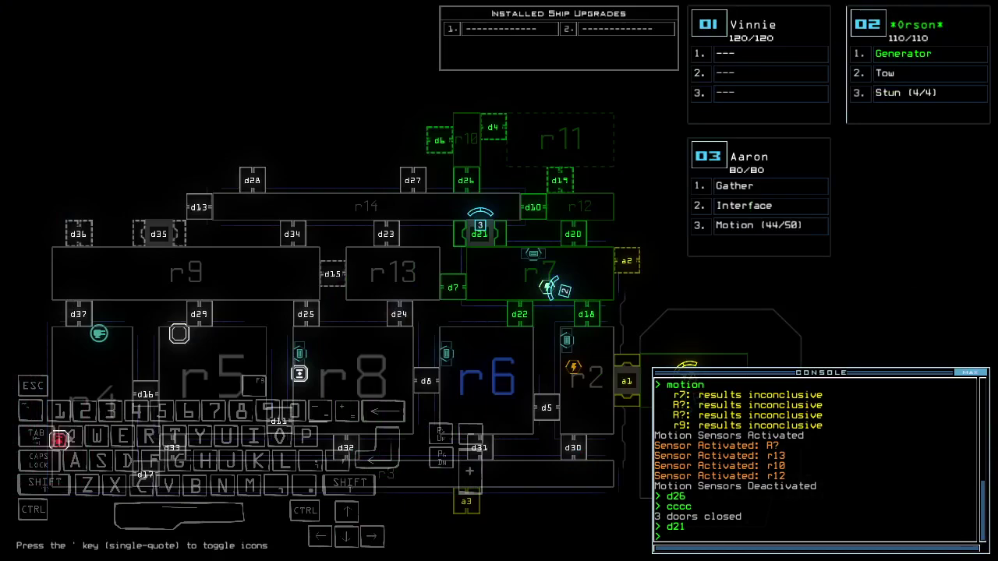
key(Down)
key(space)
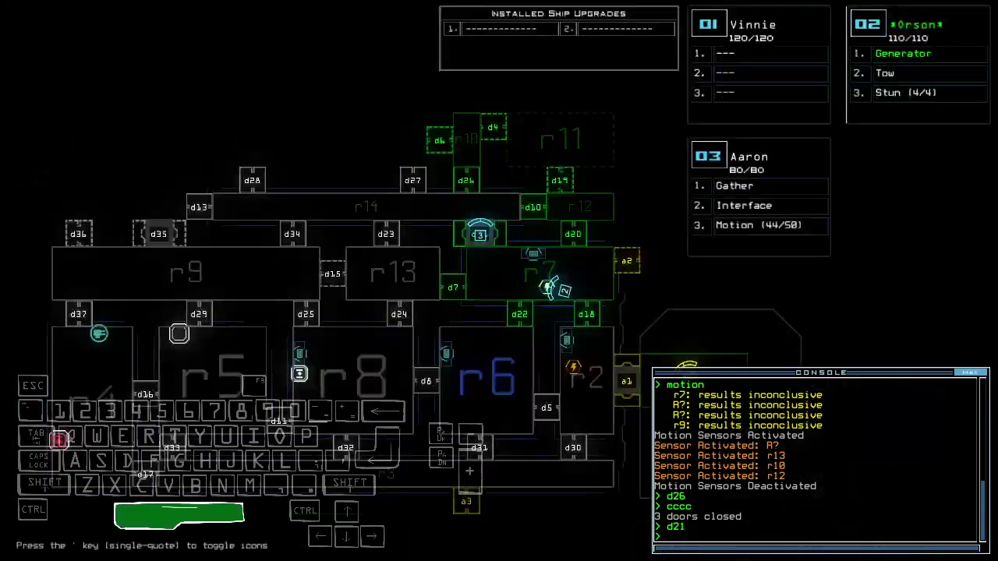
Step: Open doors d10 and d26, and close them again once Aaron passes
key(Return)
key(Down)
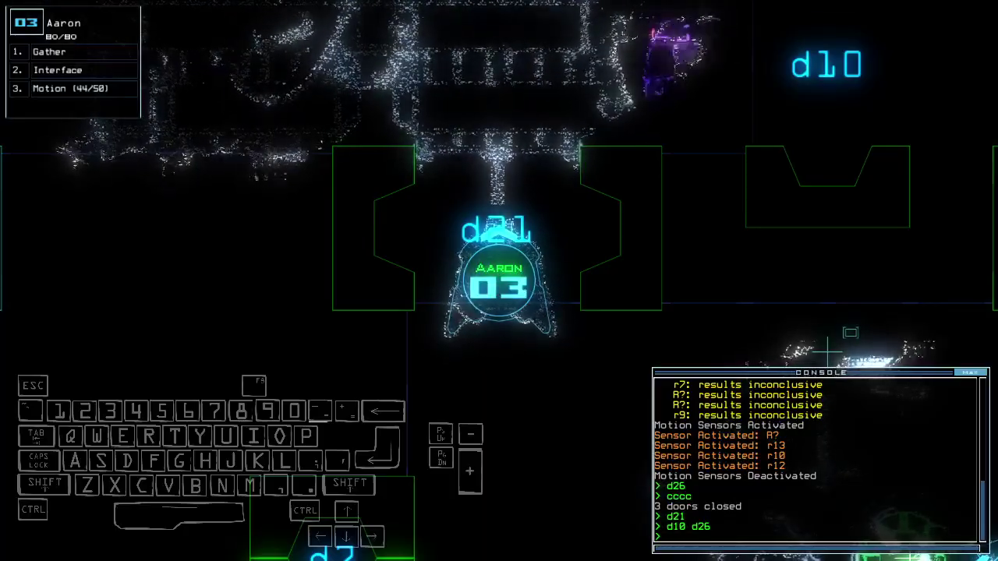
key(Down)
key(Up)
text(cccc)
key(Return)
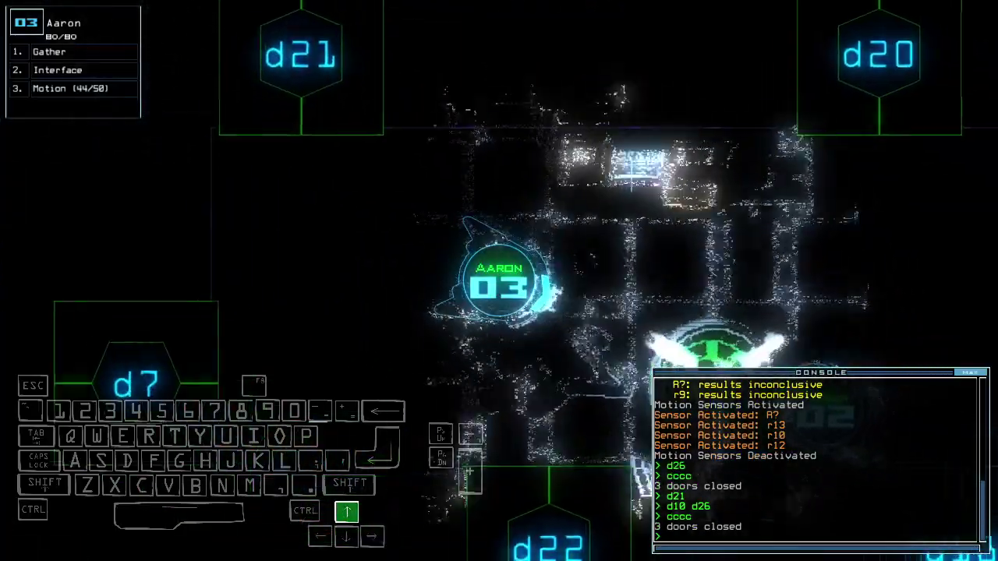
text(d20)
Step: Open door d20, drive Aaron past it, and gather the room's scrap
key(Return)
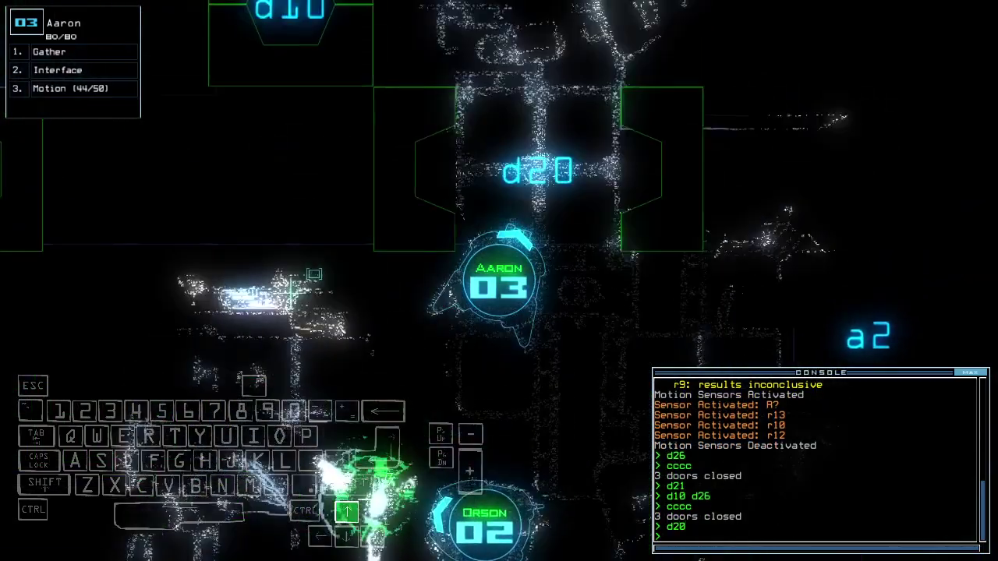
key(Down)
text(g)
key(Return)
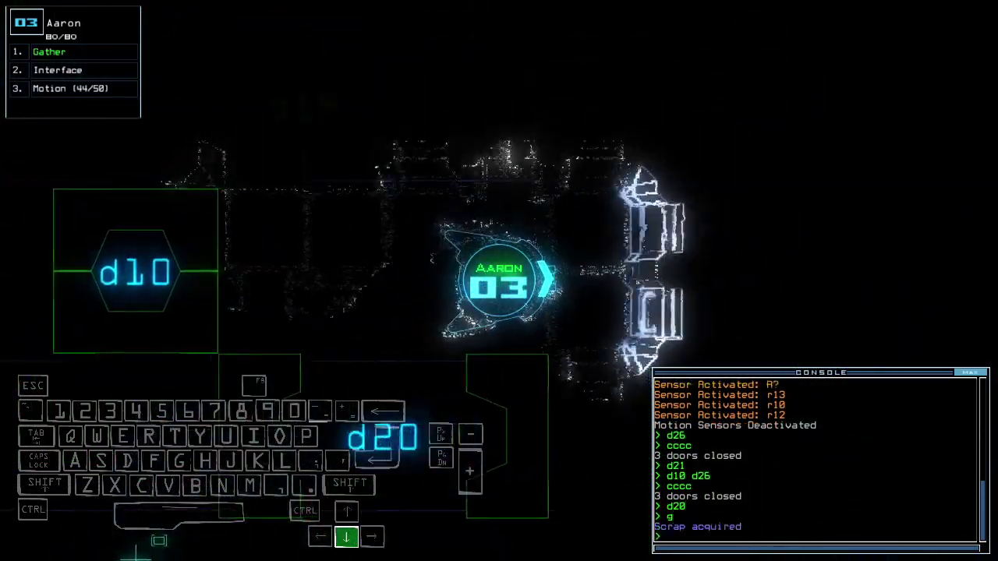
key(space)
text(d19)
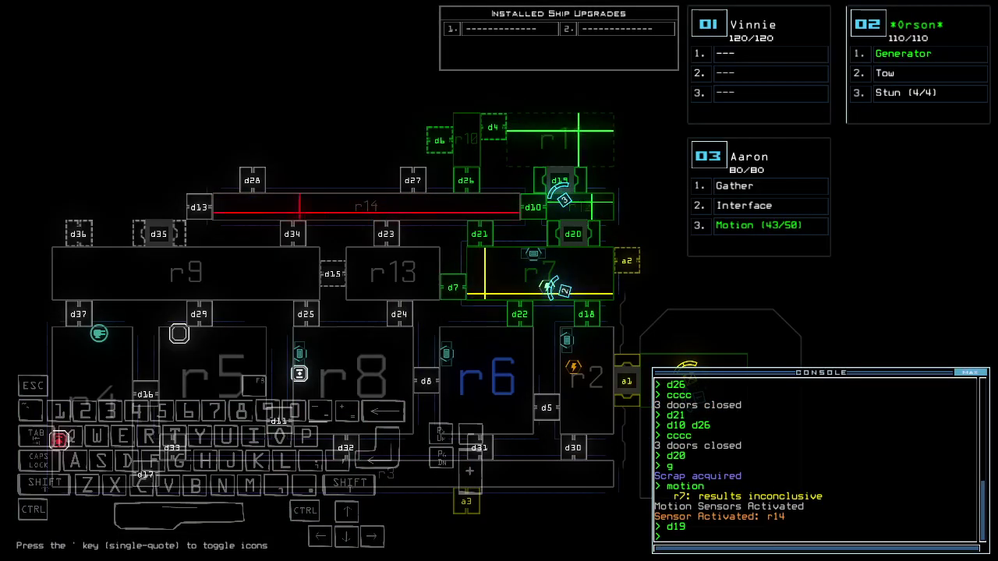
Step: Drive Aaron left, open door d4, and gather scrap in the room
key(space)
key(Up)
key(Left)
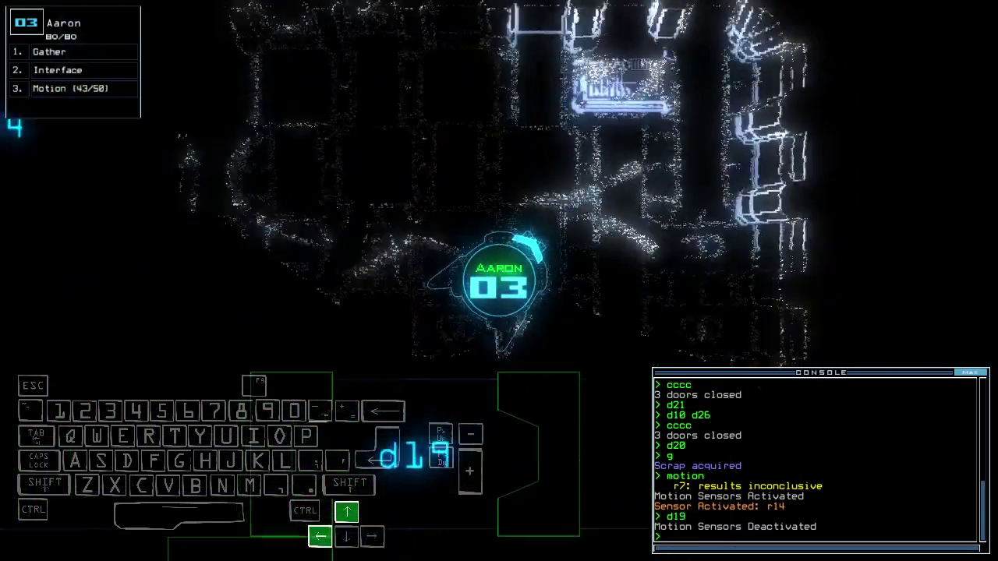
text(d)
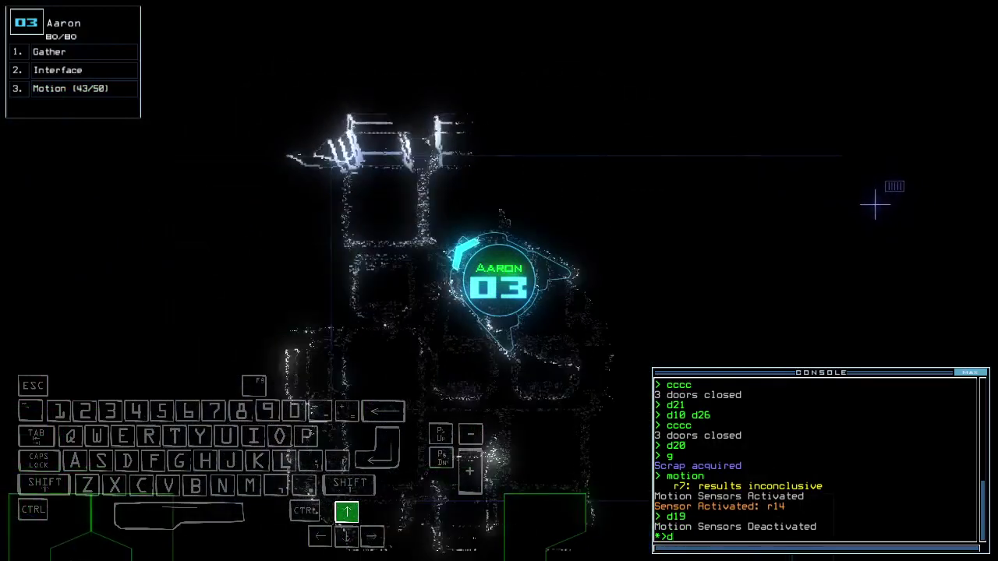
key(Left)
text(4)
key(Return)
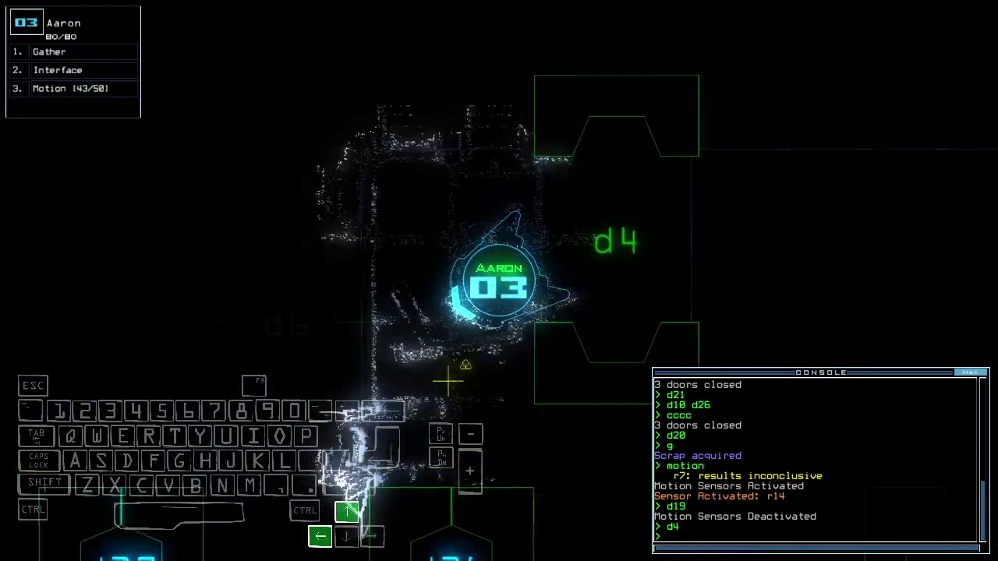
text(g)
key(Return)
text(6 d)
Step: Open door d6, toggle it again, and close all open doors
key(Return)
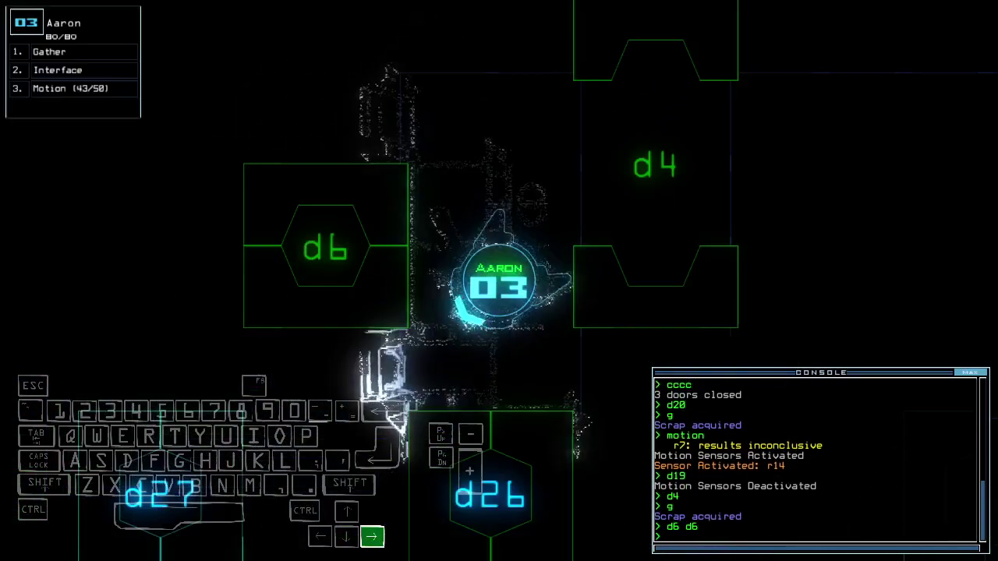
text(d6)
key(Return)
key(Up)
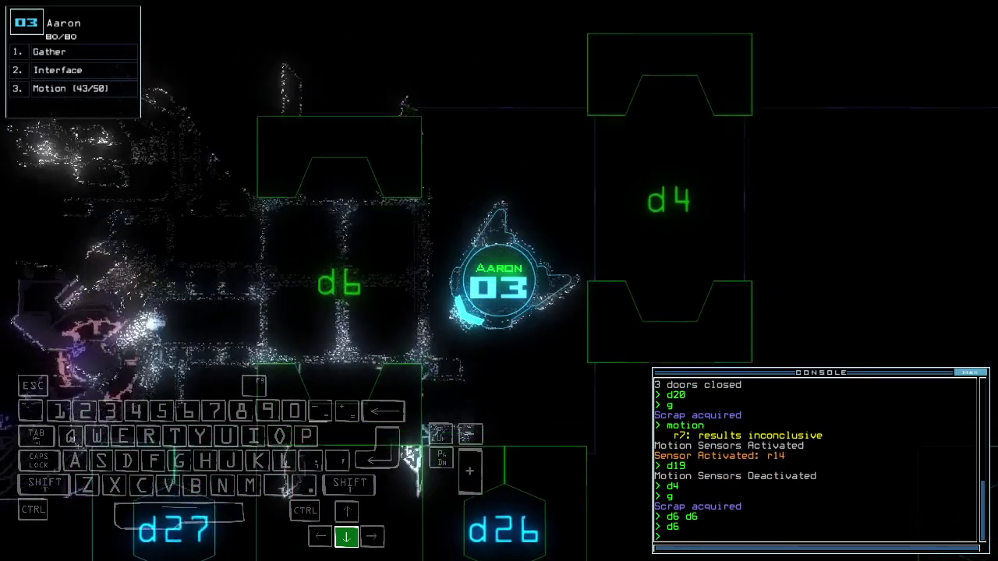
text(cccc)
key(Return)
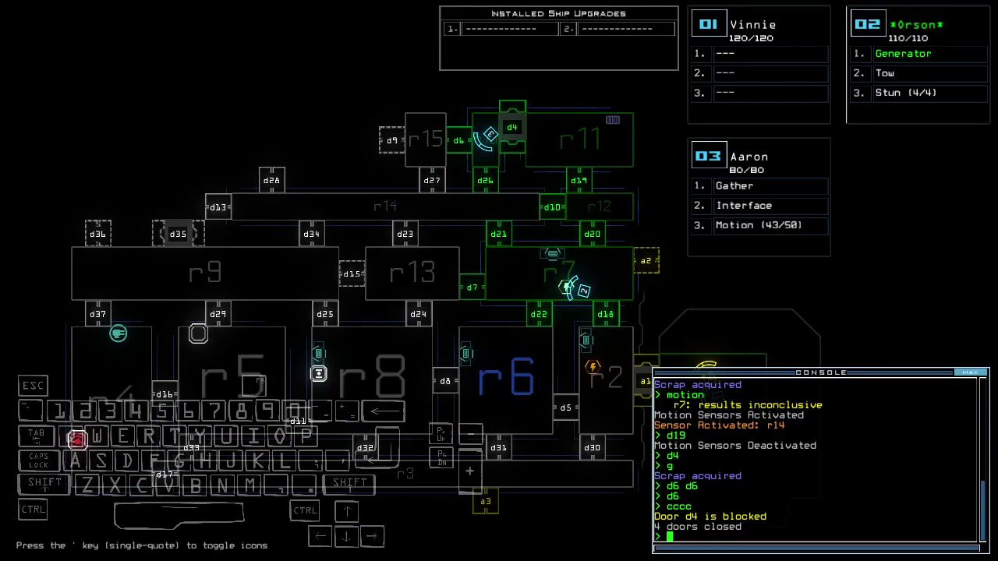
text(3d6)
key(Return)
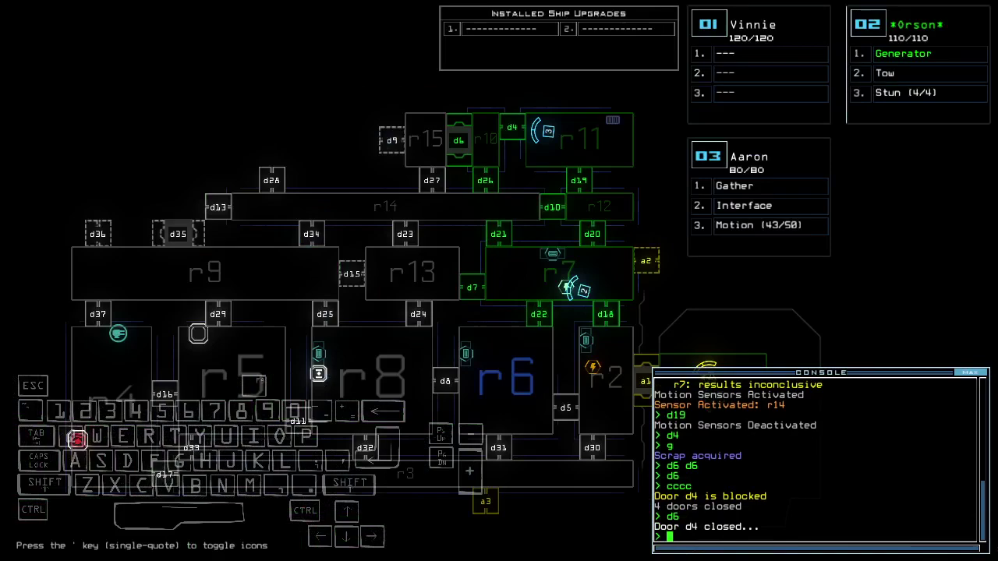
text(d4)
Step: Open door d4, toggle d6 twice, and close doors near the drones
key(Return)
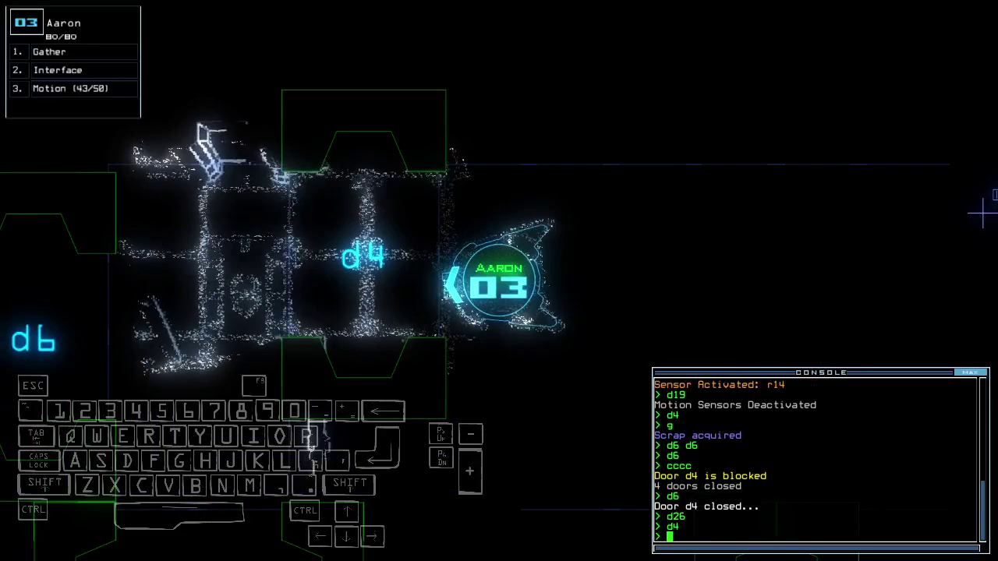
key(Up)
key(Return)
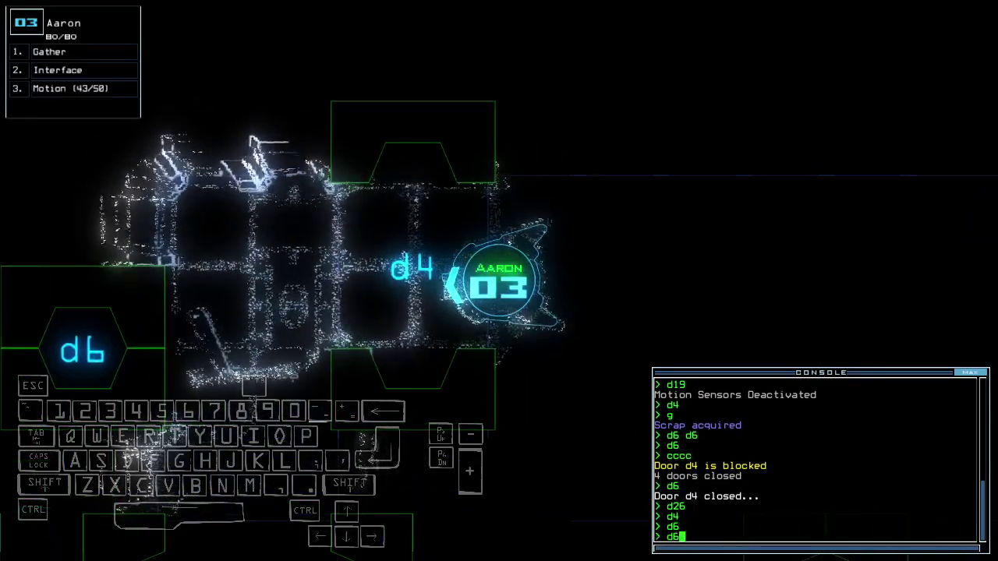
key(Return)
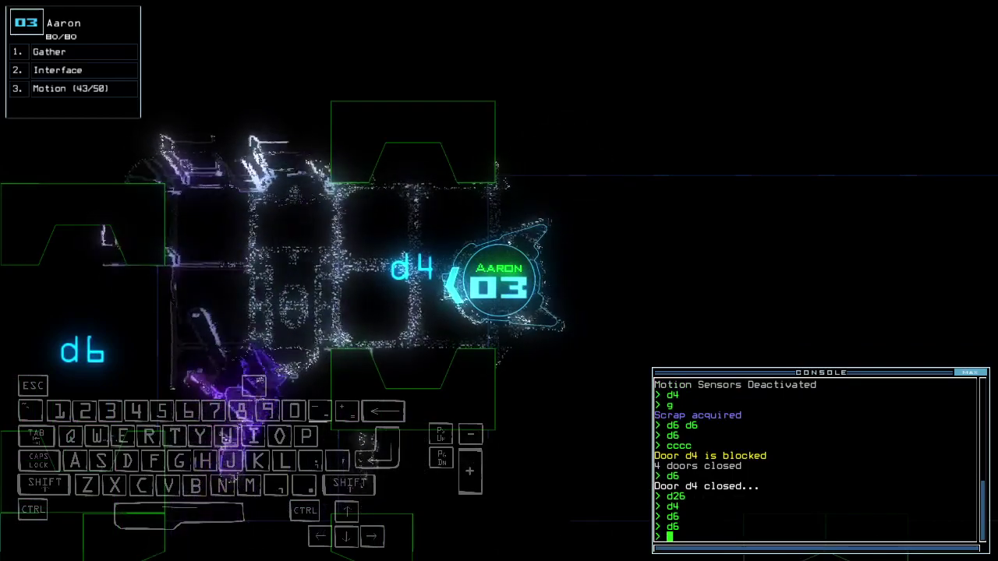
text(cccc)
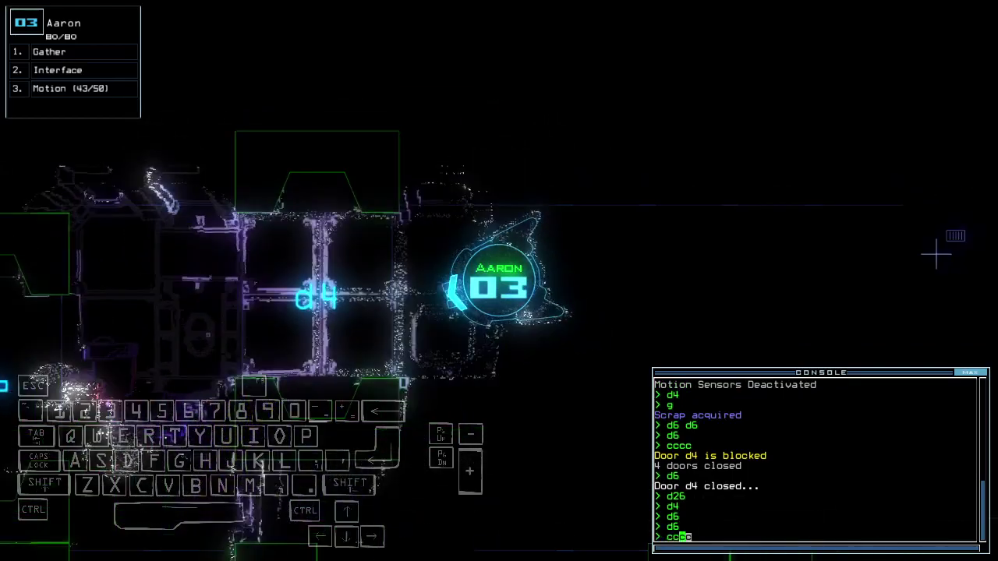
key(Return)
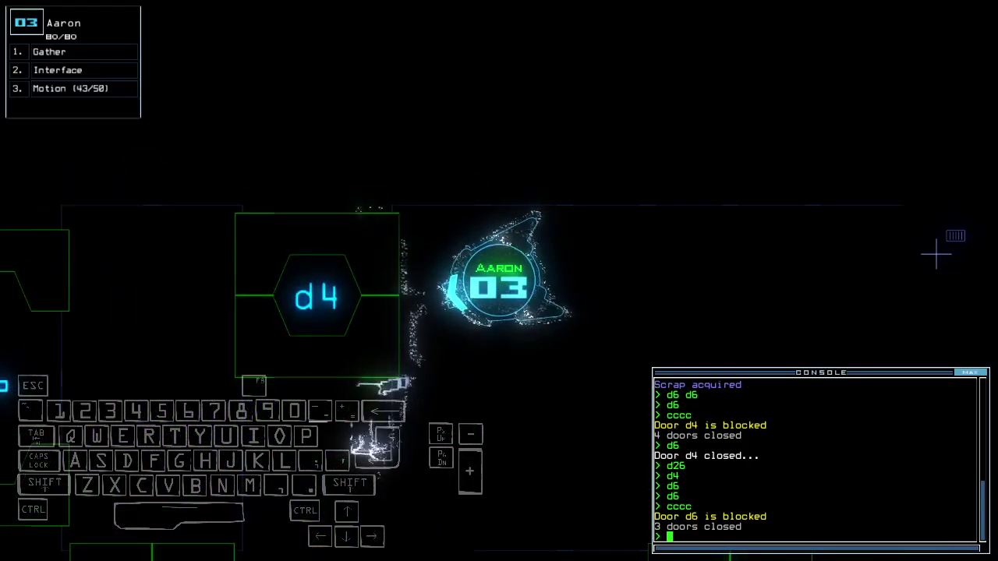
Step: Close door d26, detect motion in r10, and check the 5:10 mission time
key(space)
text(d2)
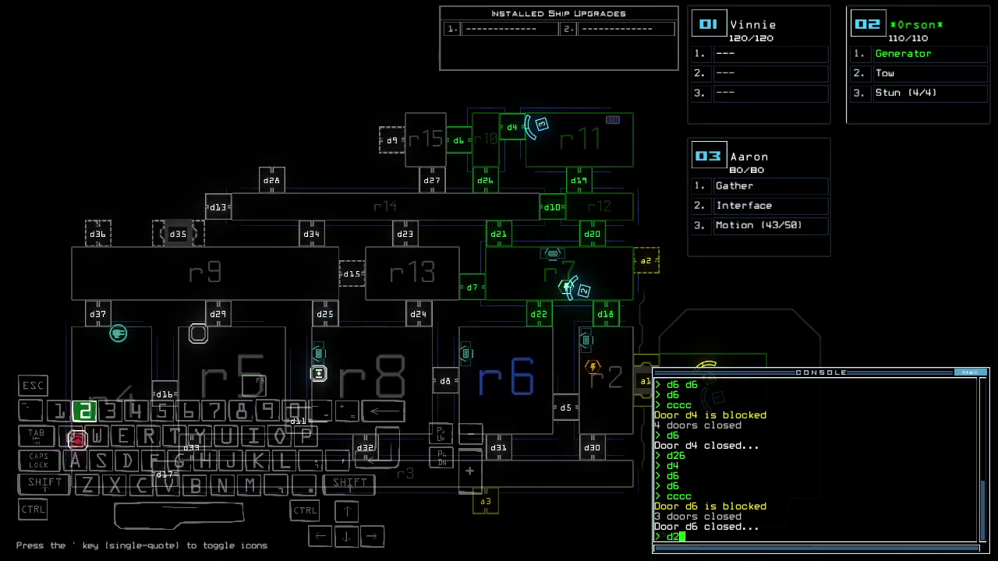
text(6)
key(Return)
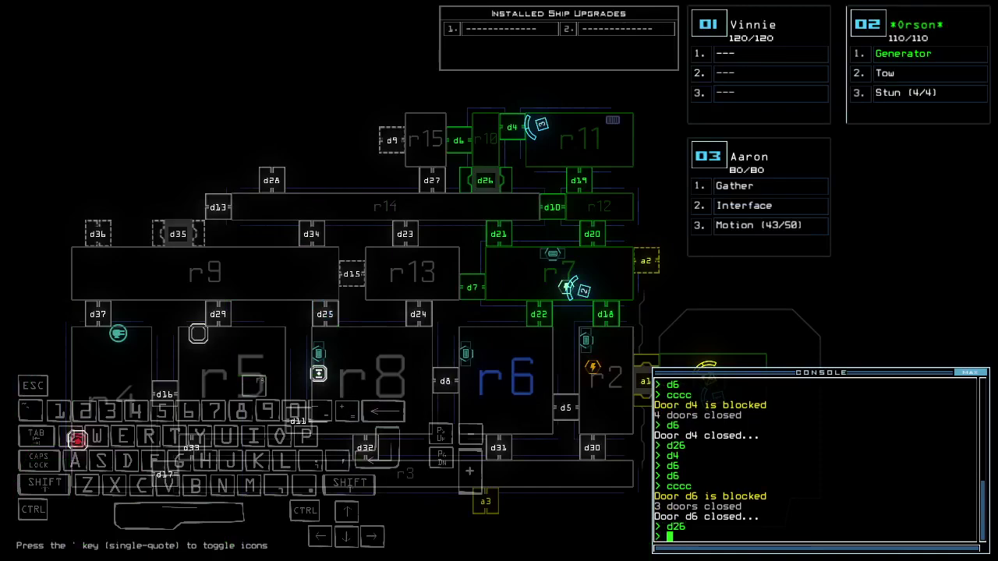
text(motion)
key(Return)
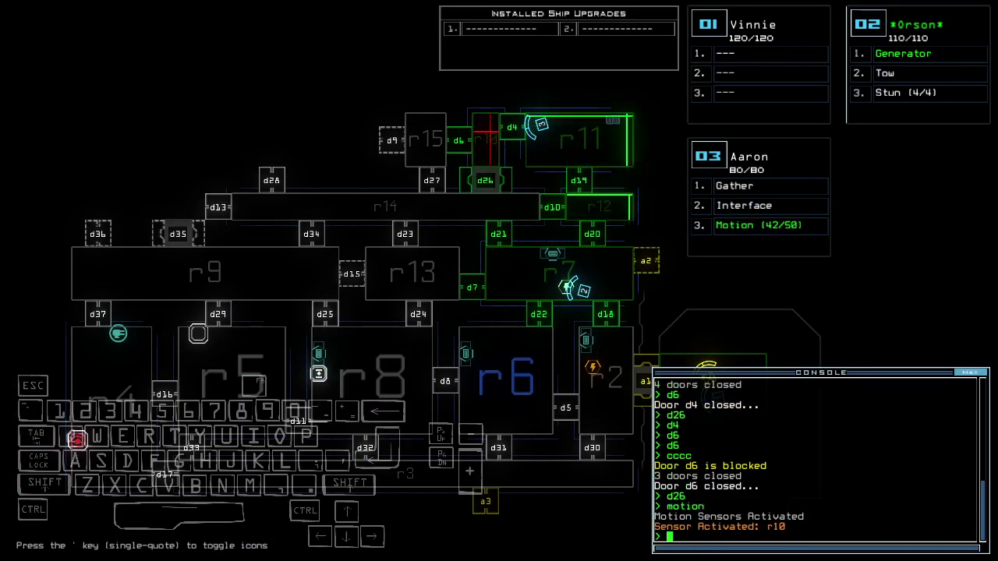
text(d6)
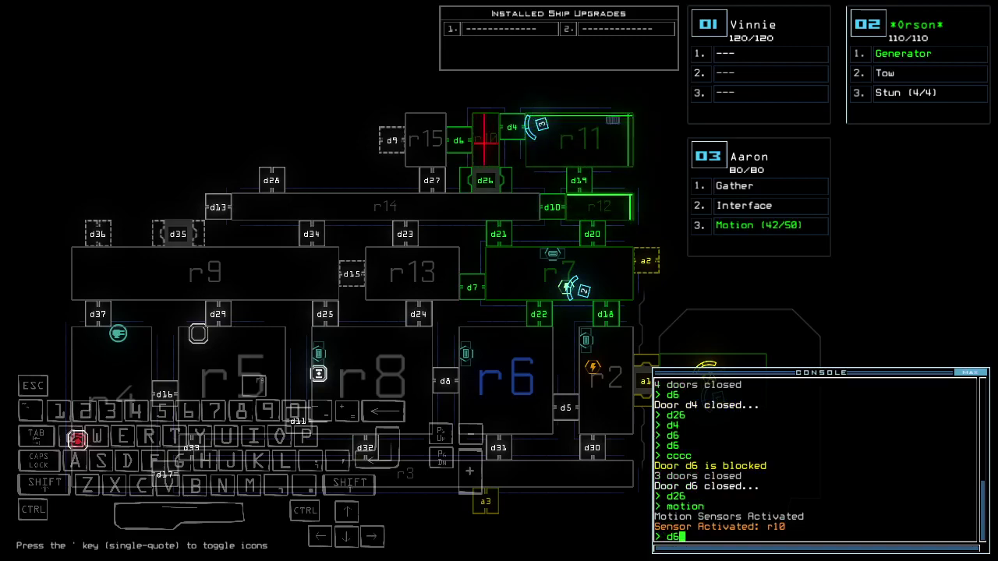
key(BackSpace)
key(BackSpace)
text(te)
key(Return)
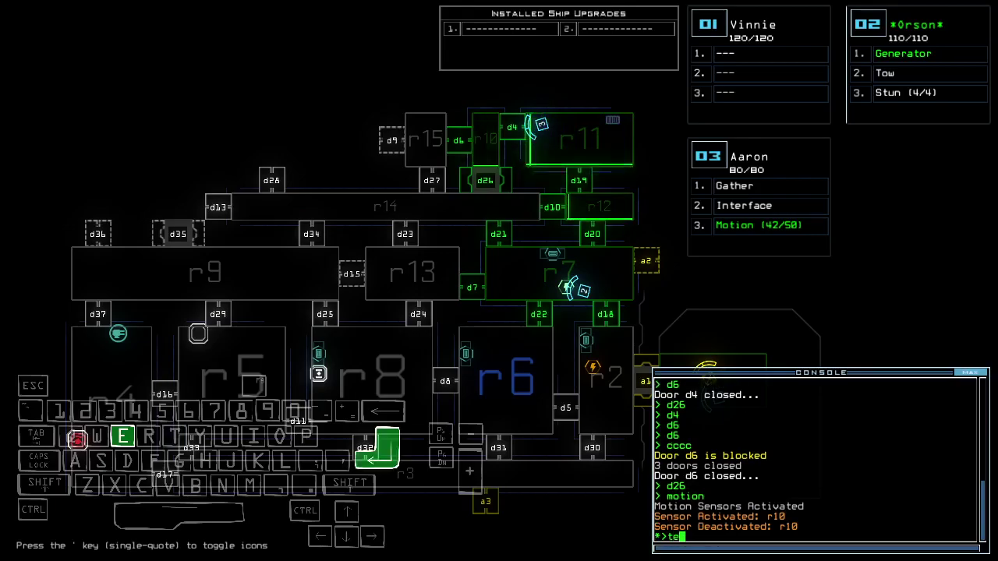
text(c)
Step: Close the nearby open door, then reopen doors d4 and d6
key(Return)
text(cccc)
key(Return)
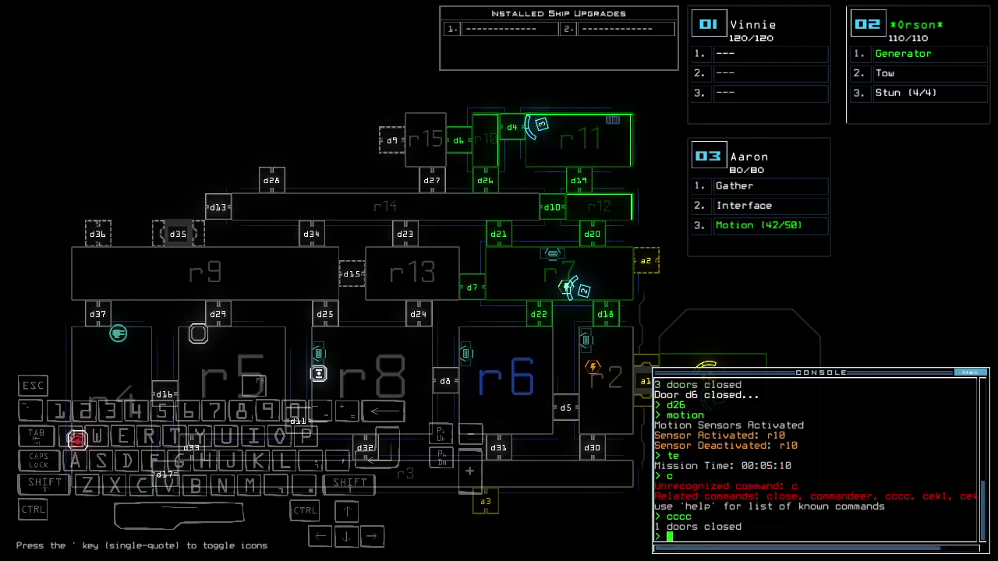
text(d4)
key(Return)
key(Up)
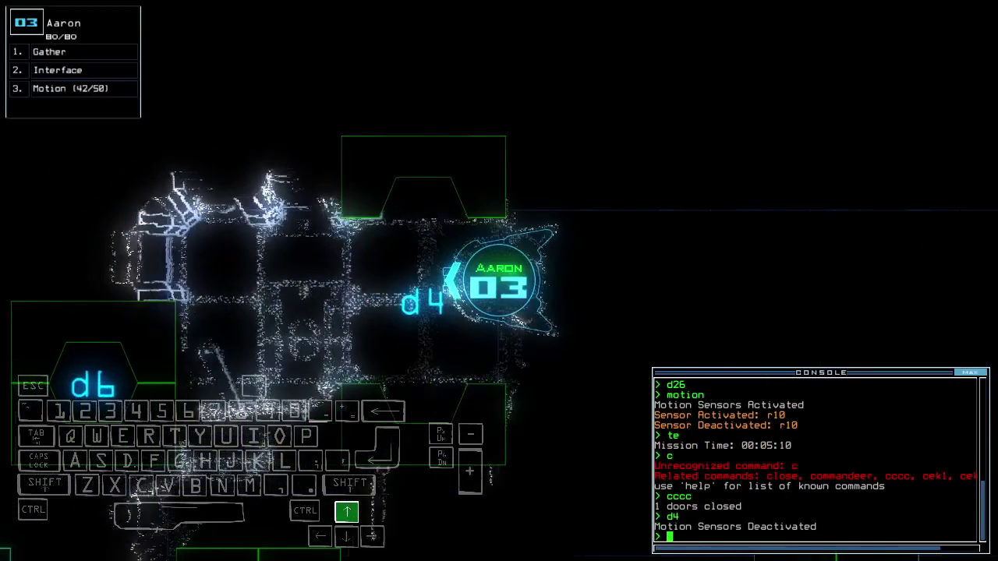
text(d6)
key(Return)
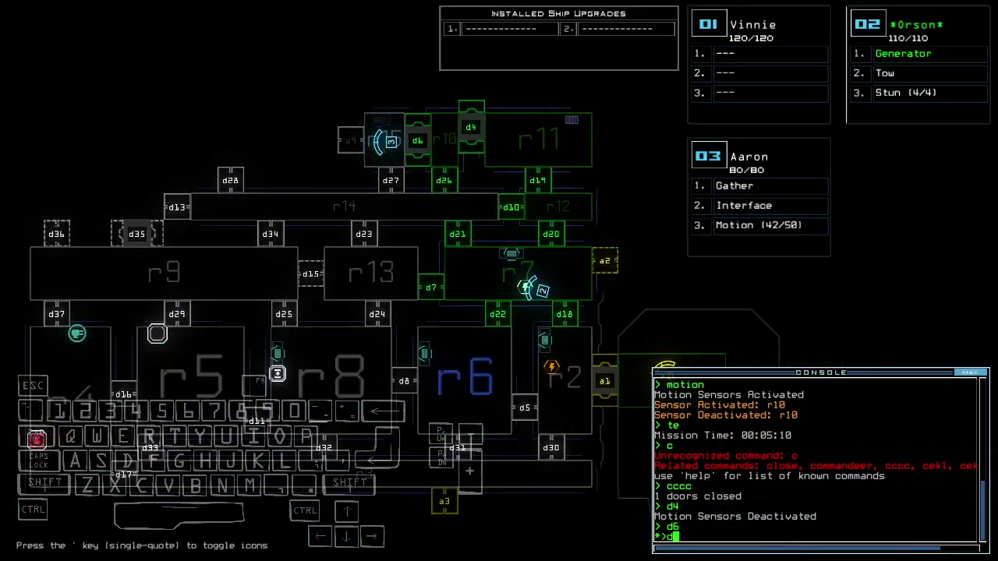
text(d20 d19)
Step: Open doors d20 and d19, drive Orson to the generator, and reactivate it
key(Return)
key(Up)
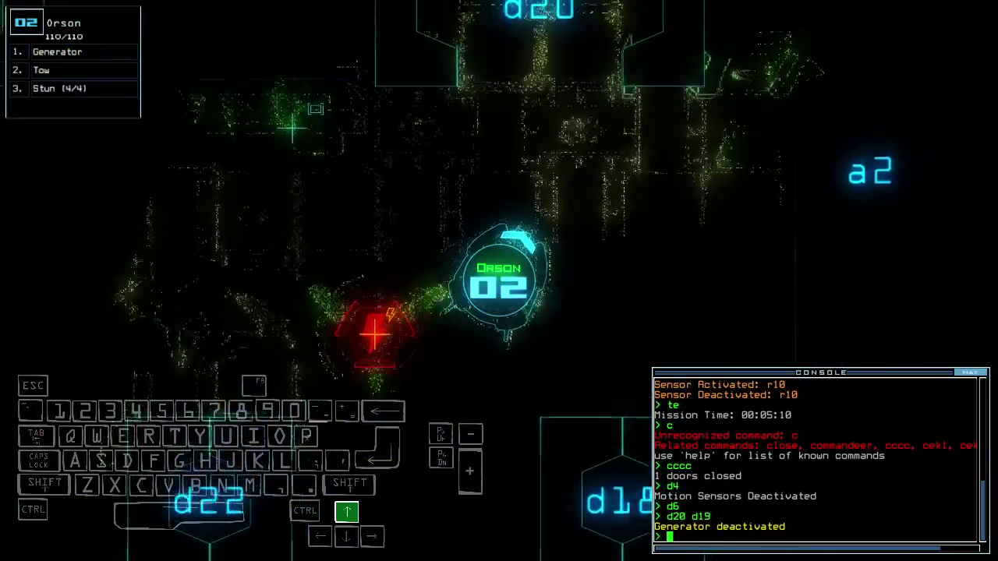
text(te)
key(Return)
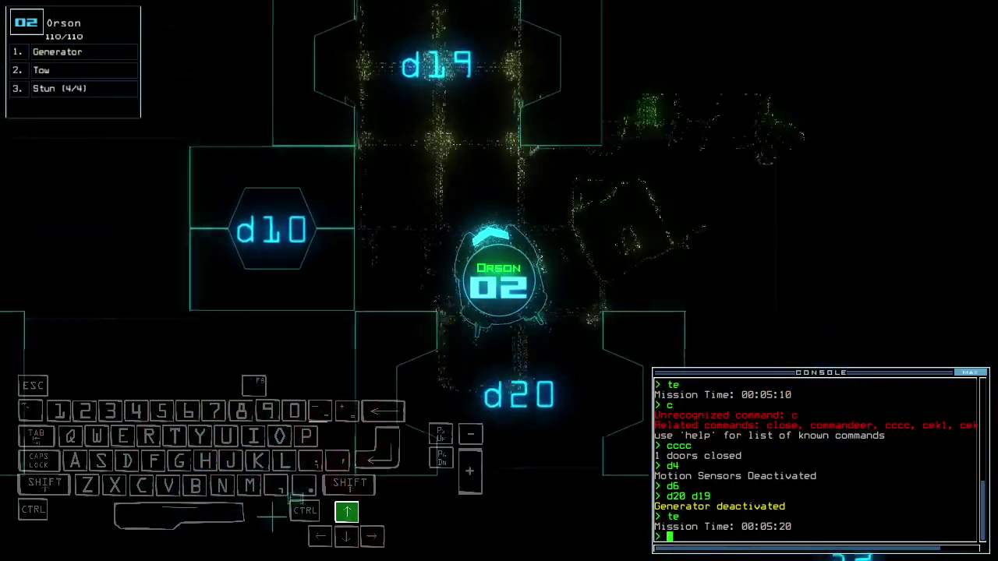
key(Right)
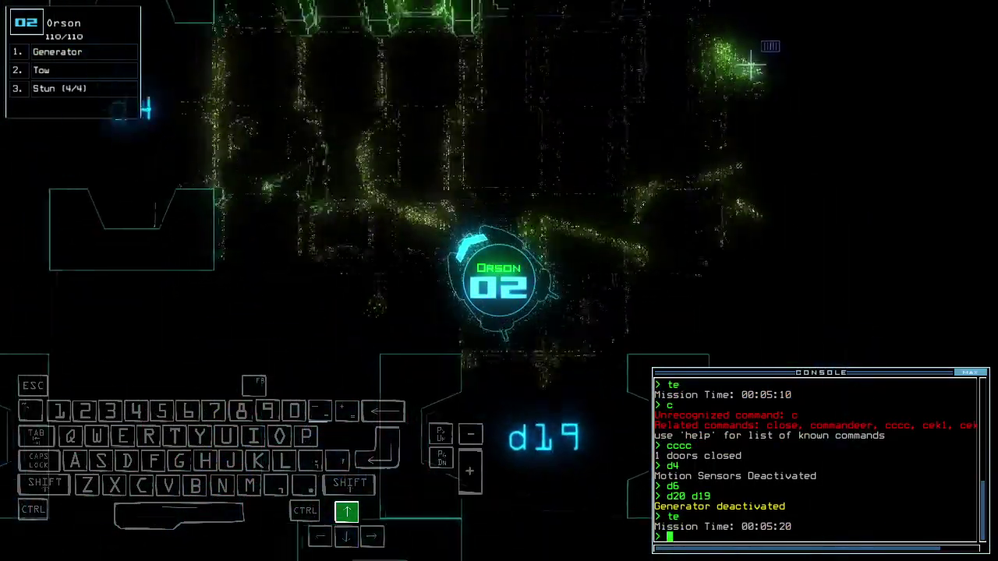
key(Left)
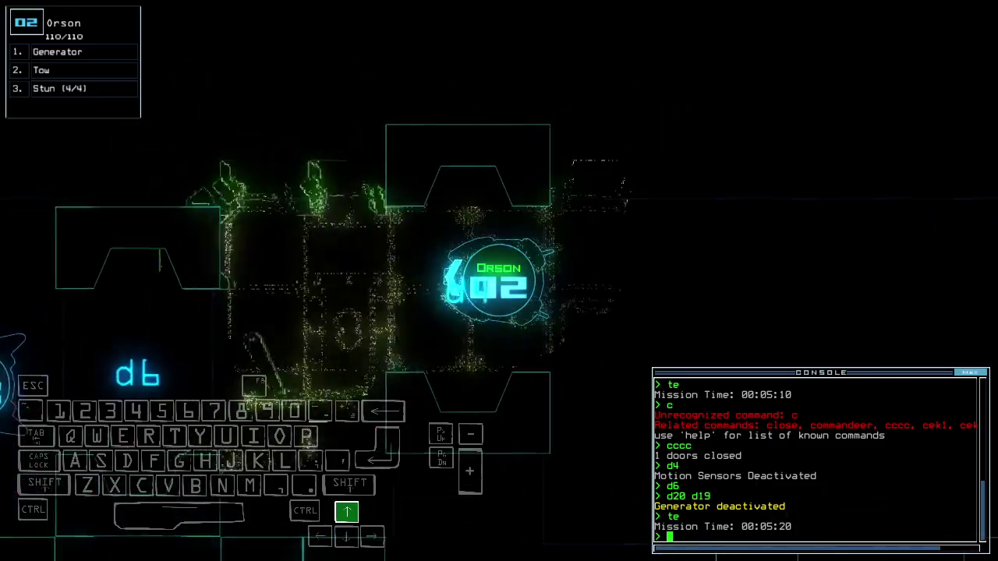
key(Right)
text(3)
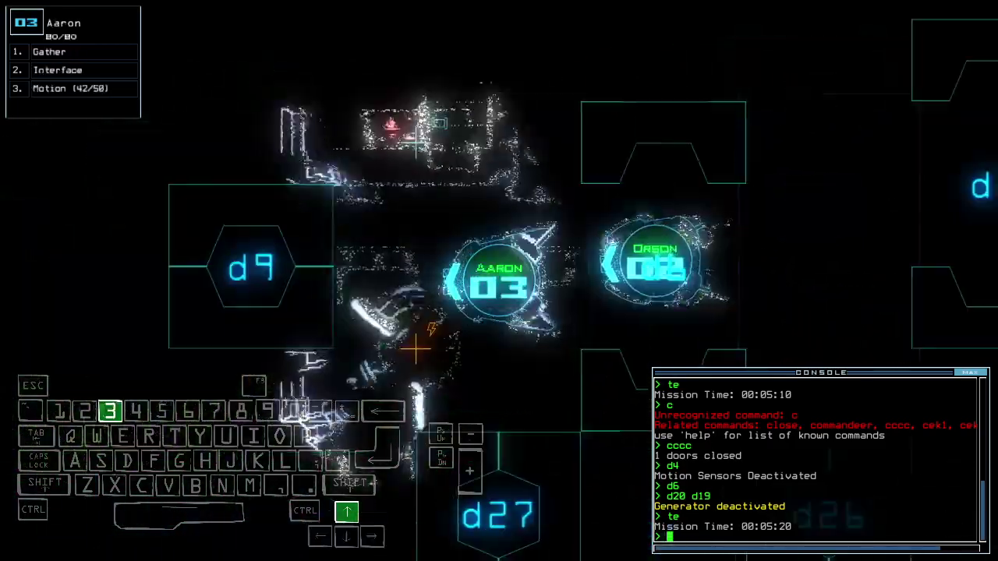
text(2generator)
key(Return)
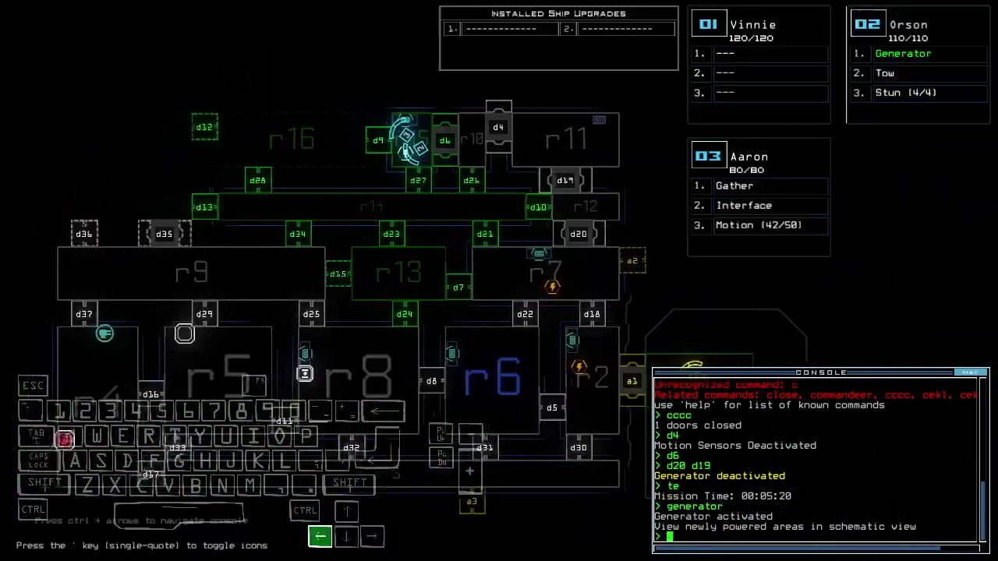
text(motion)
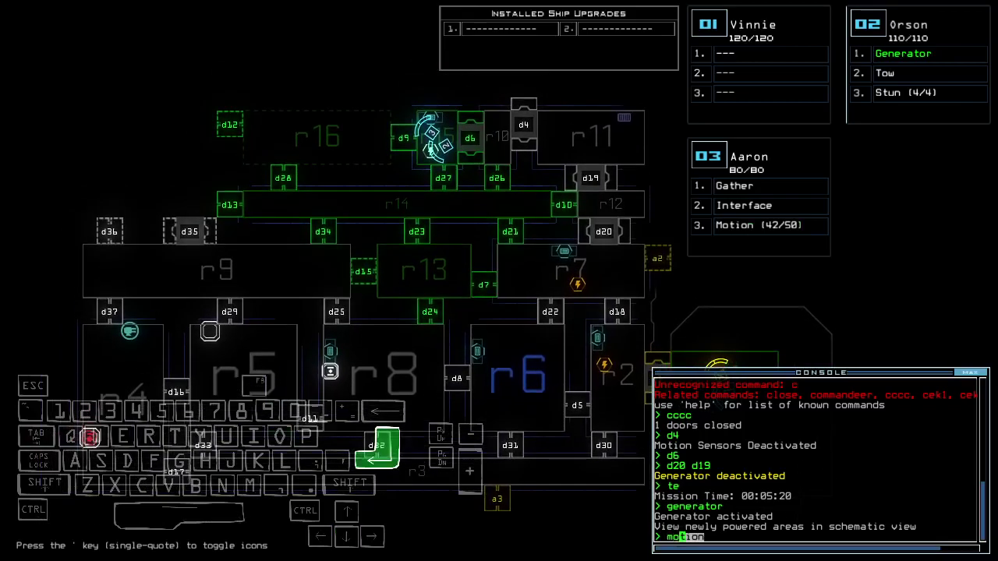
Step: Scan for motion, activate the interface, and confirm there are no powered turrets
key(Return)
text(rv)
key(Return)
text(df)
key(Return)
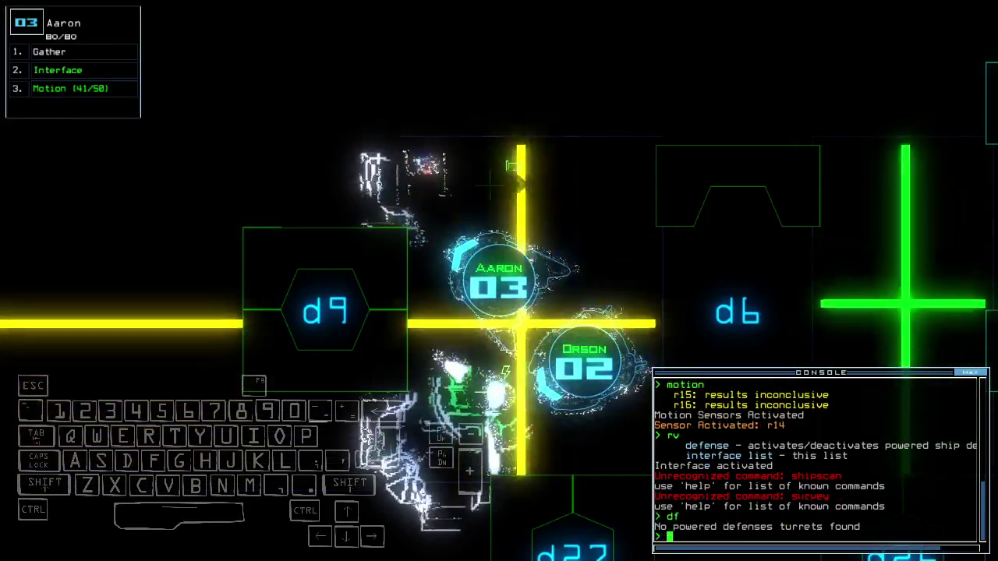
text(df)
key(Tab)
text(d)
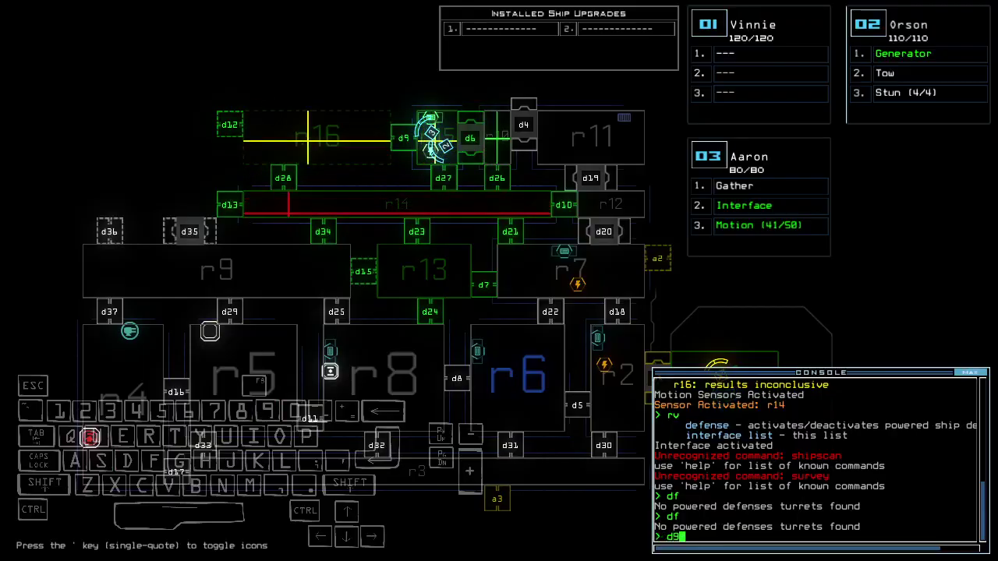
Step: Open door d9 and drive Aaron toward it, with mission time at 5:48
key(Return)
key(Tab)
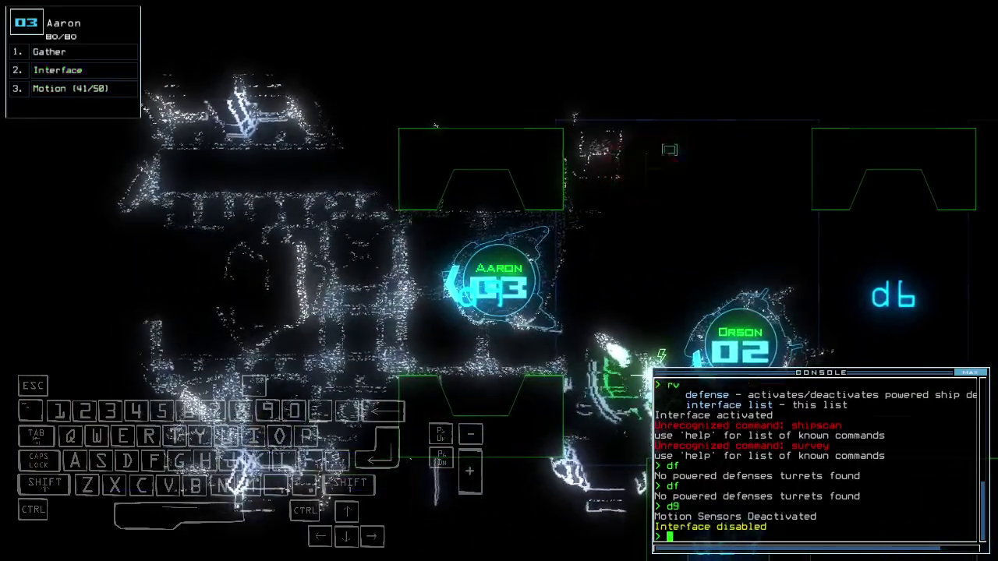
text(te)
key(Return)
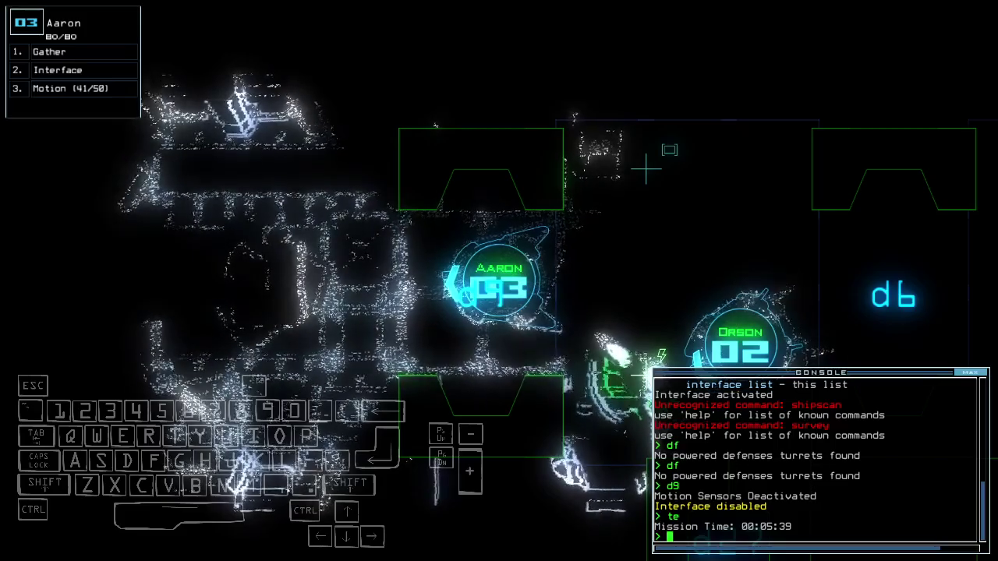
key(Left)
key(Down)
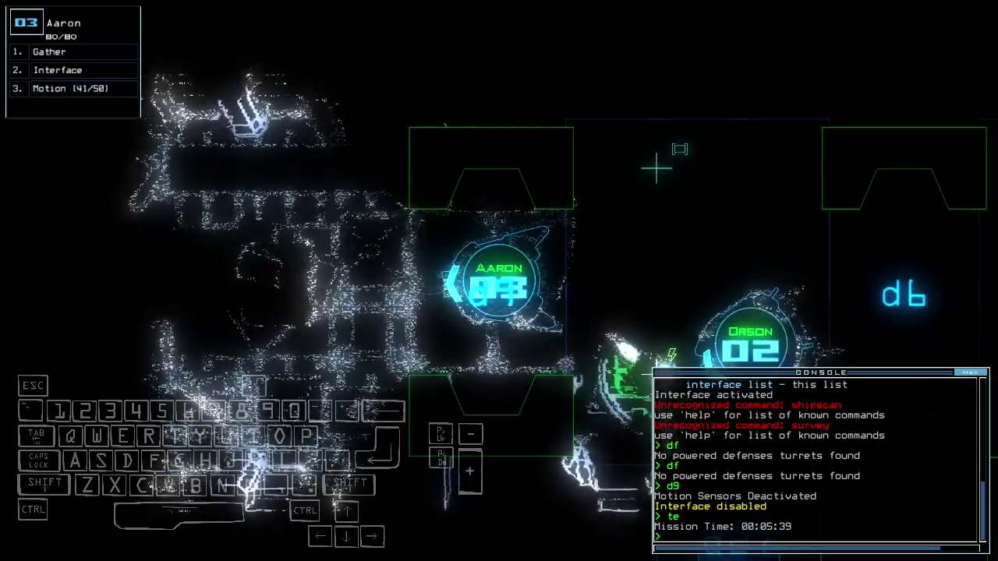
key(Tab)
key(Tab)
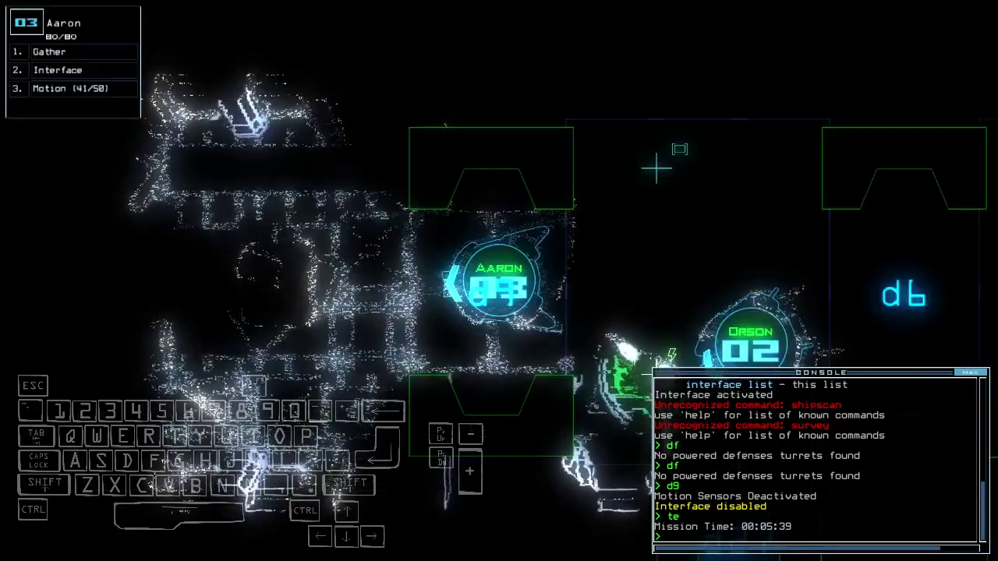
key(Up)
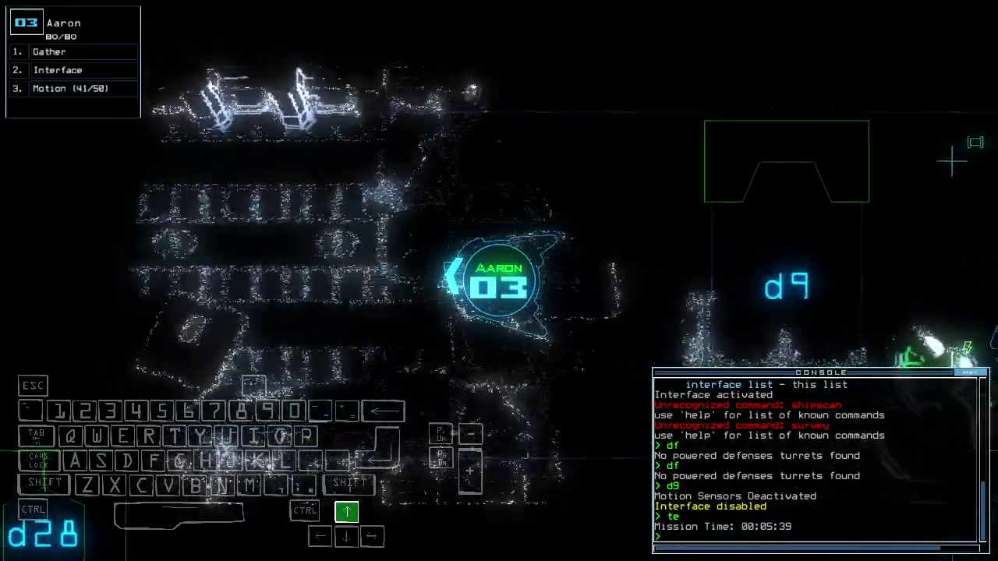
text(te)
key(Return)
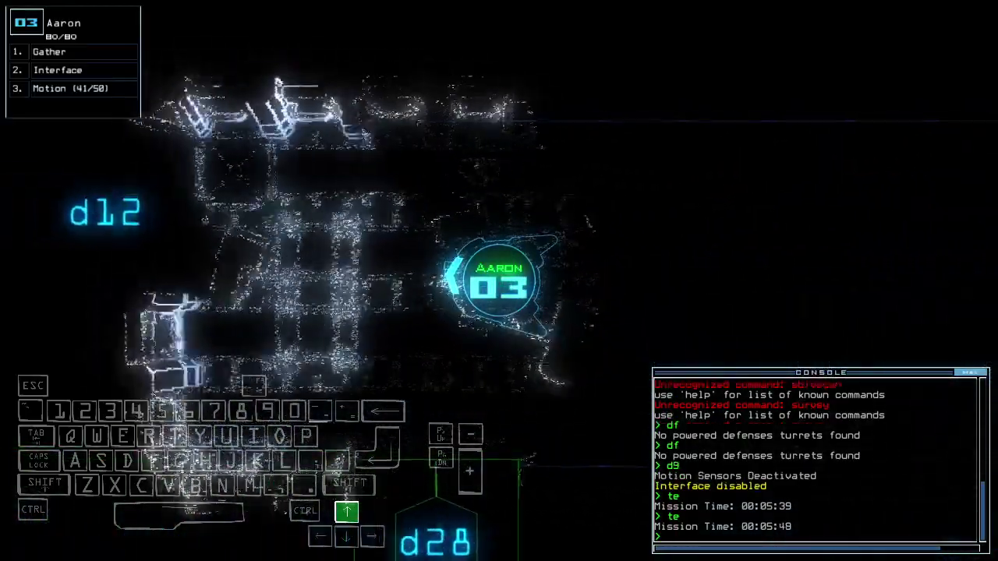
text(d12 d12)
Step: Open door d12, scan around r16 for motion, and drive Aaron through d12
key(Return)
key(Tab)
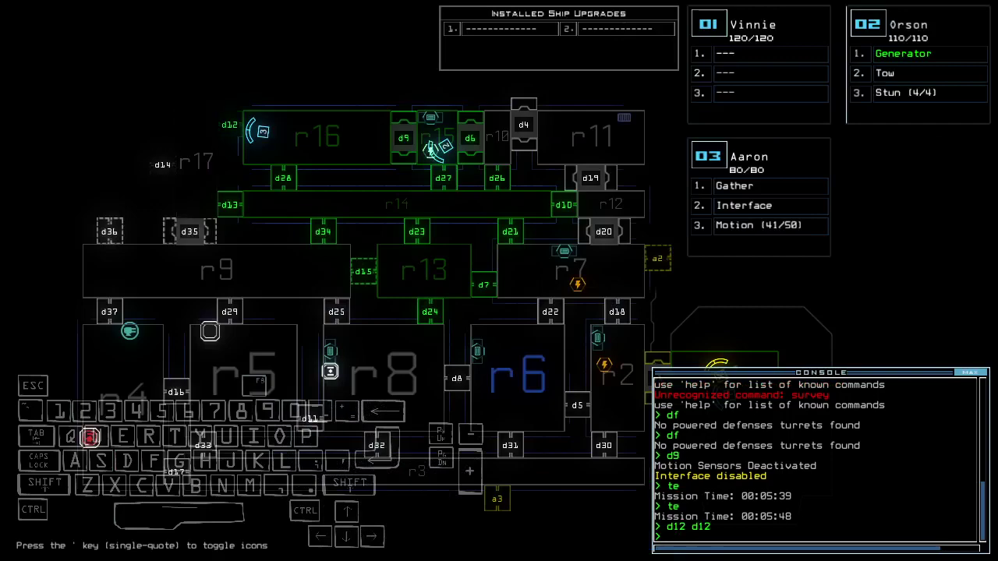
text(motion)
key(Return)
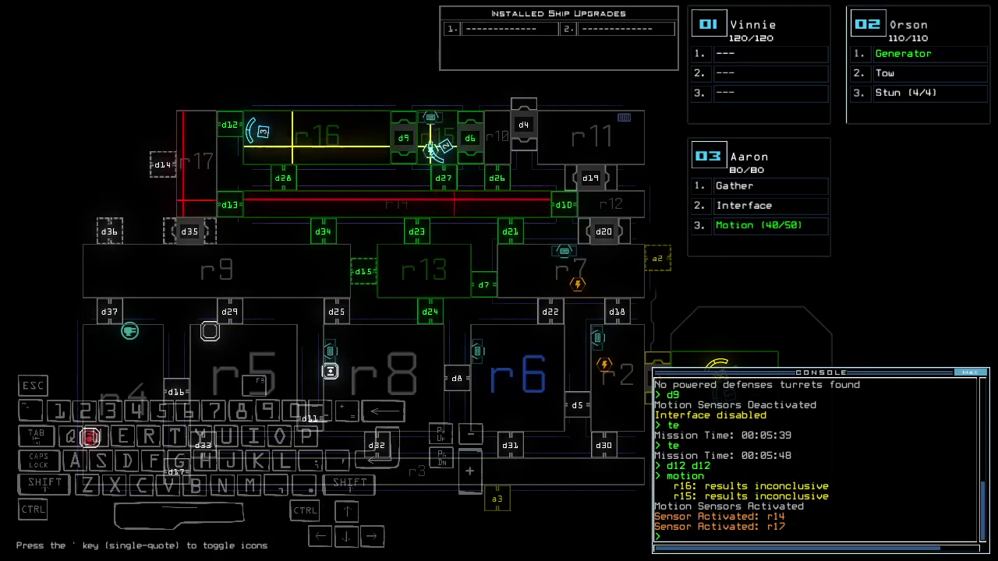
key(Tab)
text(d12)
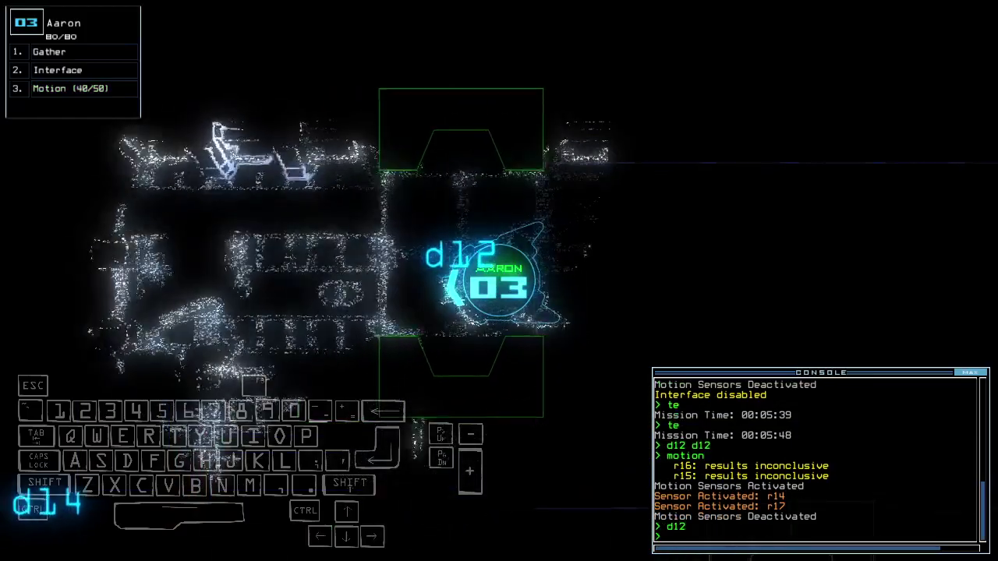
key(Down)
text(d12)
key(Return)
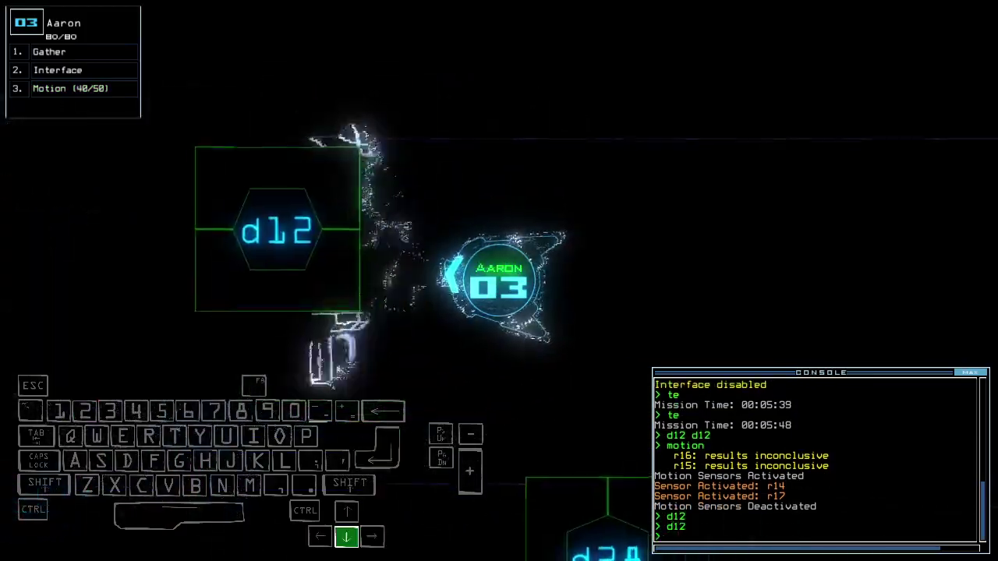
key(Down)
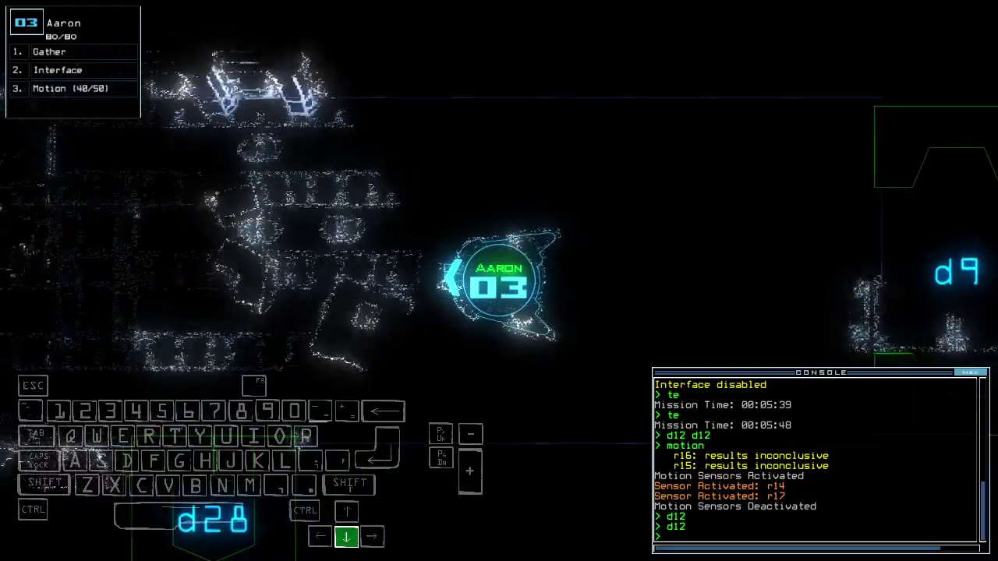
text(d12)
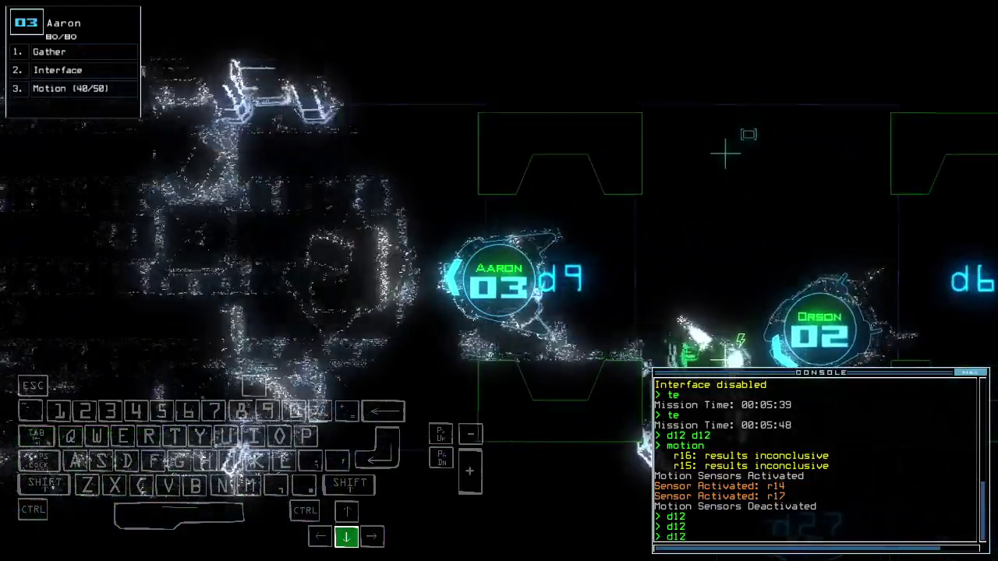
Step: Run another motion scan that triggers r14, leaving r15 and r16 inconclusive, and reposition Aaron
key(Return)
key(space)
text(motion)
key(Return)
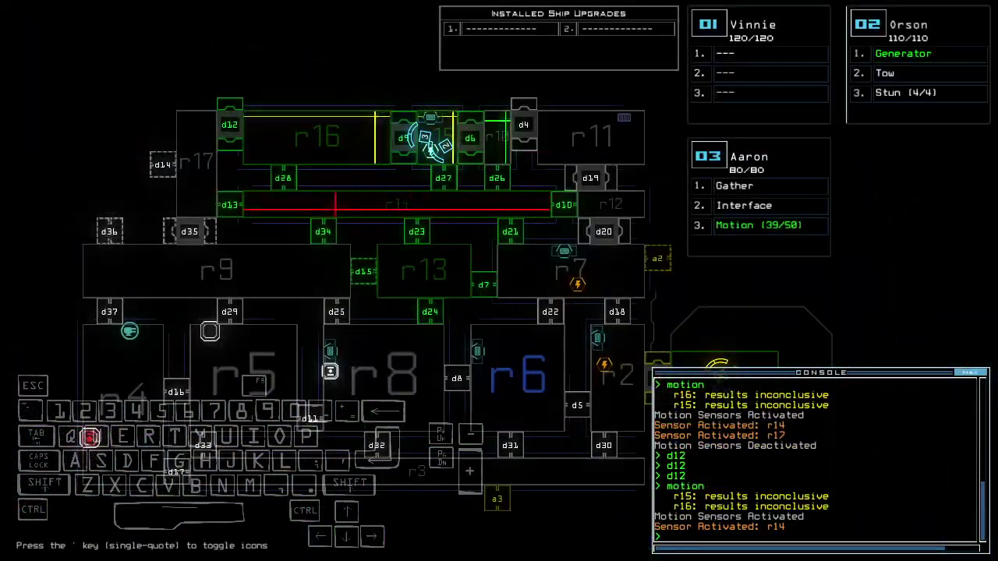
key(space)
key(Down)
key(Right)
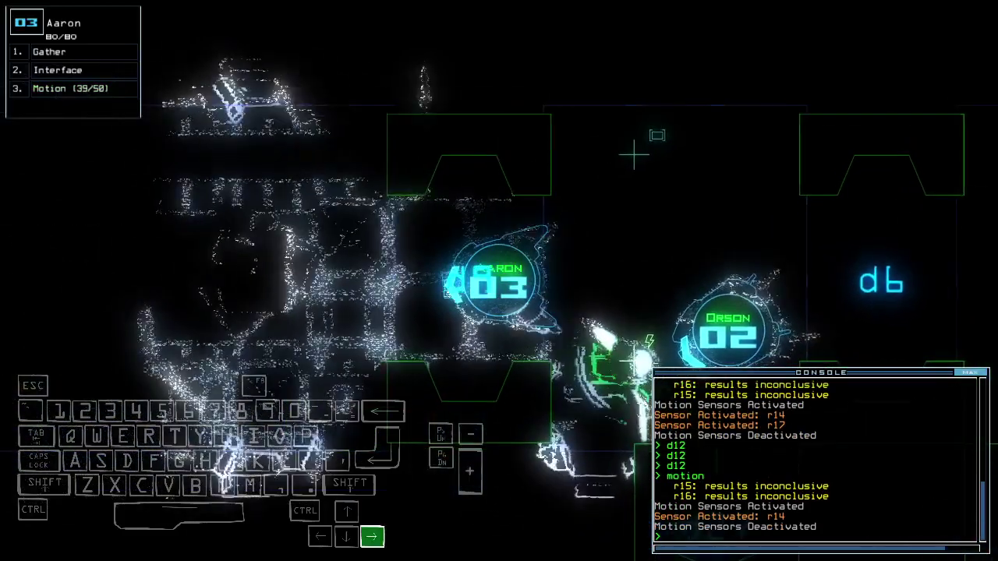
key(space)
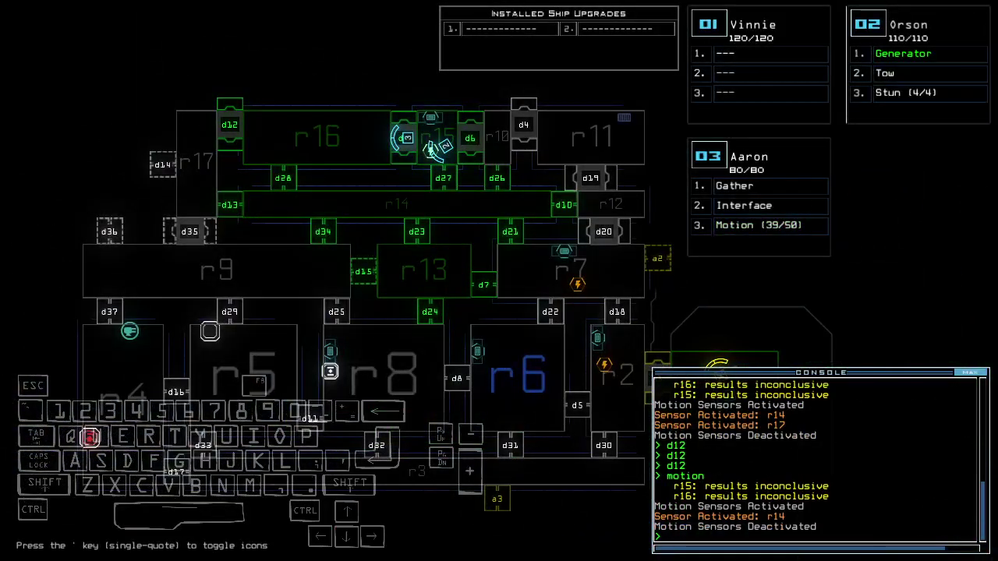
key(space)
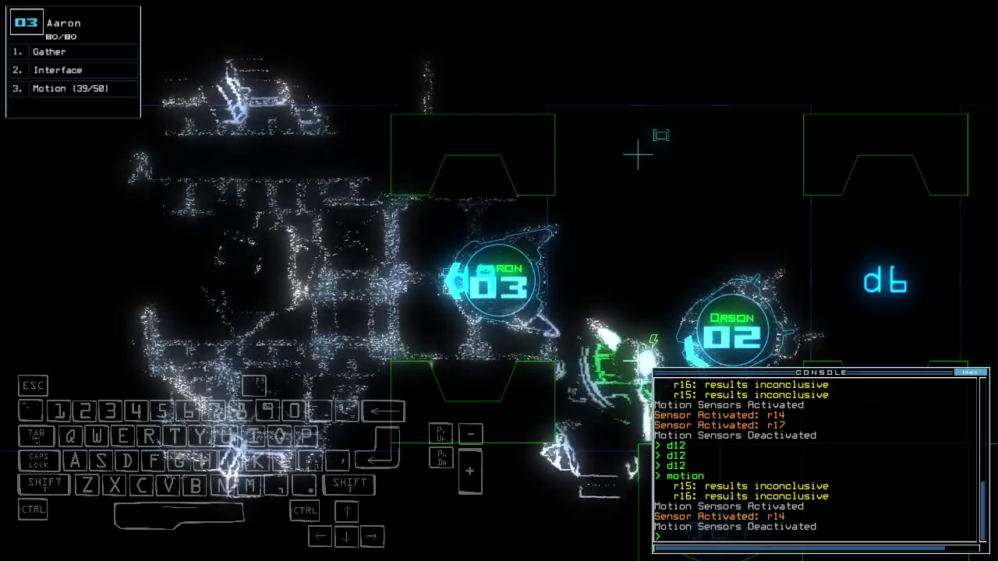
text(ccc)
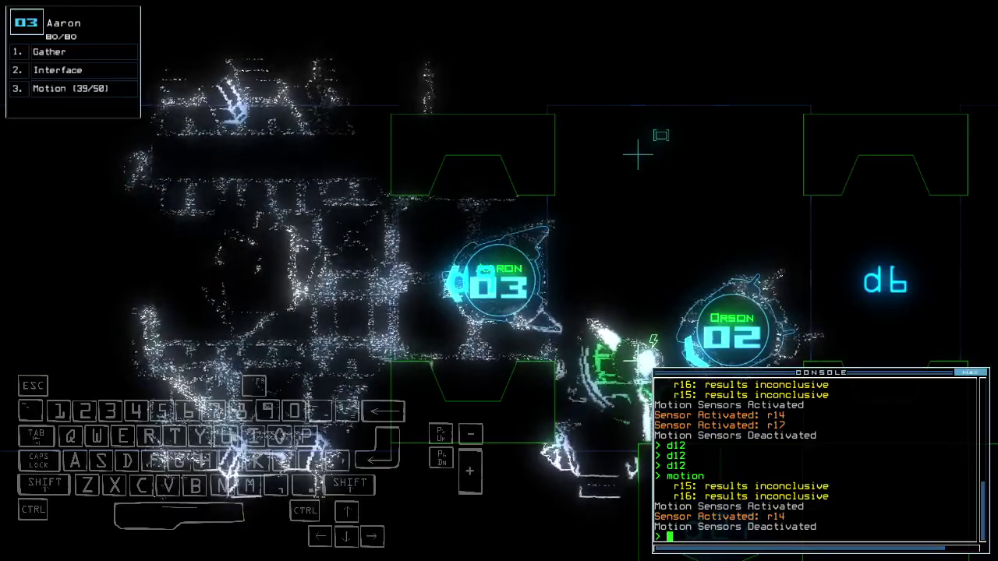
text(te)
Step: Print the elapsed mission time, 7:15, with the te command
key(Return)
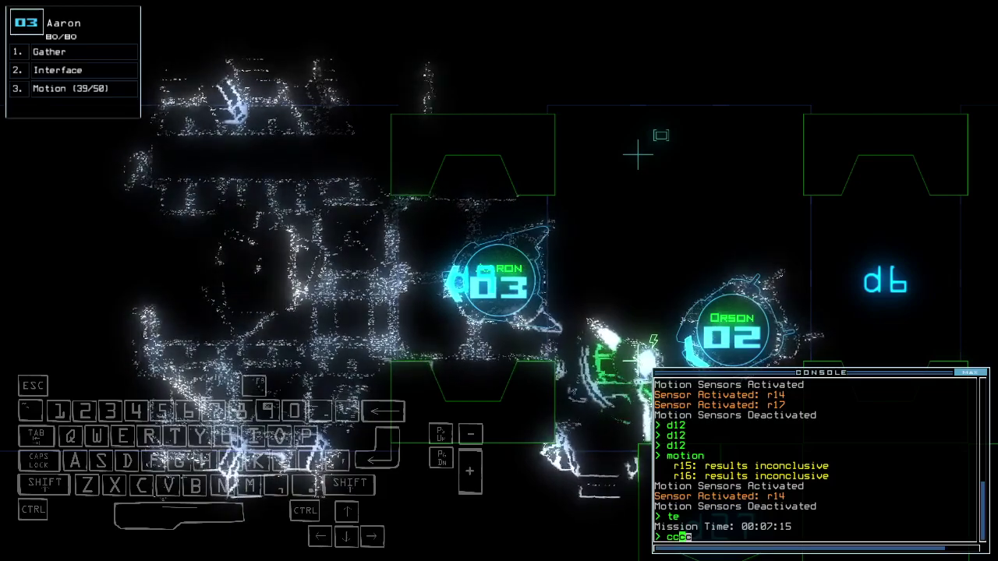
Step: Close three nearby doors and toggle door d6
key(Down)
key(Return)
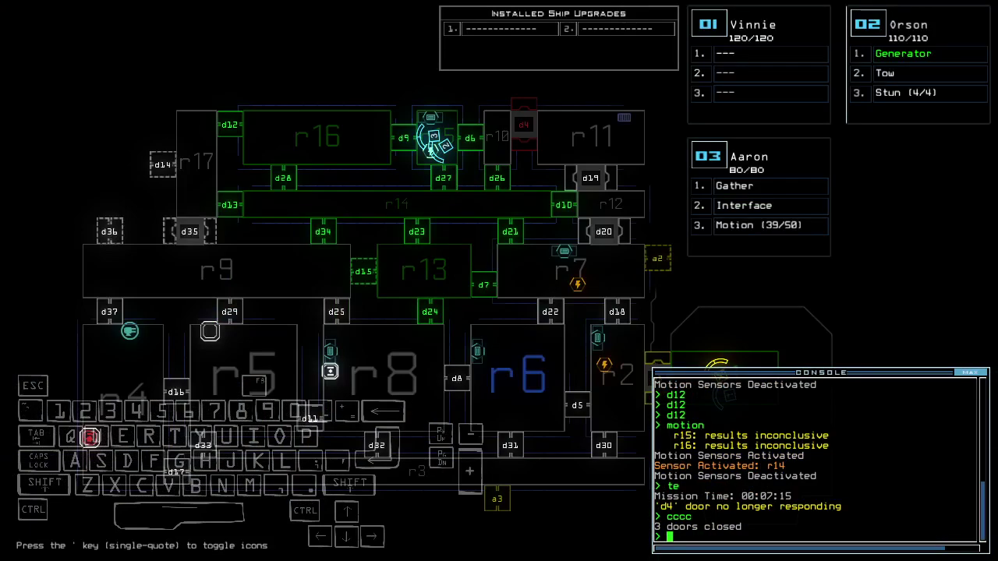
text(d6)
key(Return)
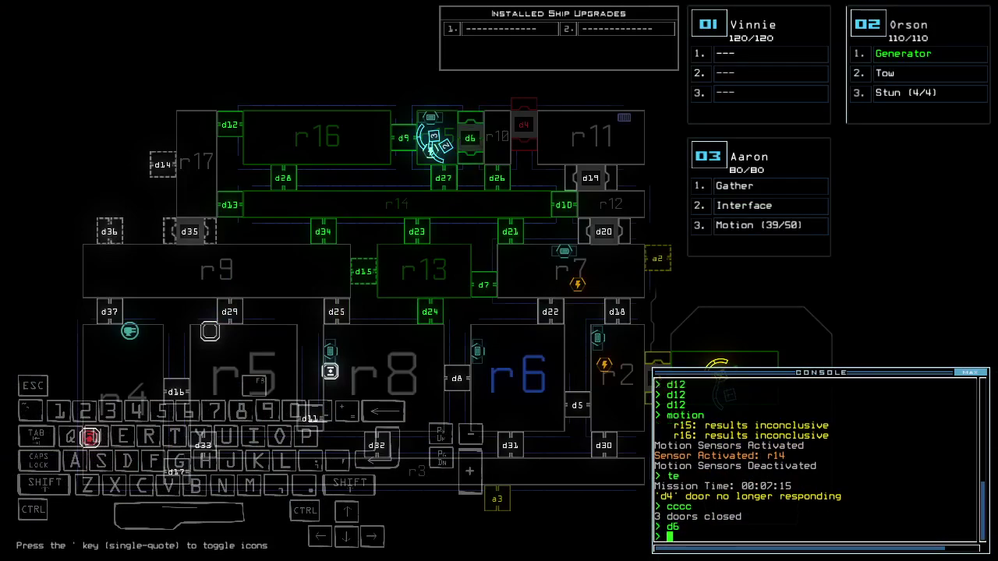
text(f r1)
text(6)
Step: Mark rooms r16, r13–r4 and r4–r14 with f commands
key(Return)
text(f r13)
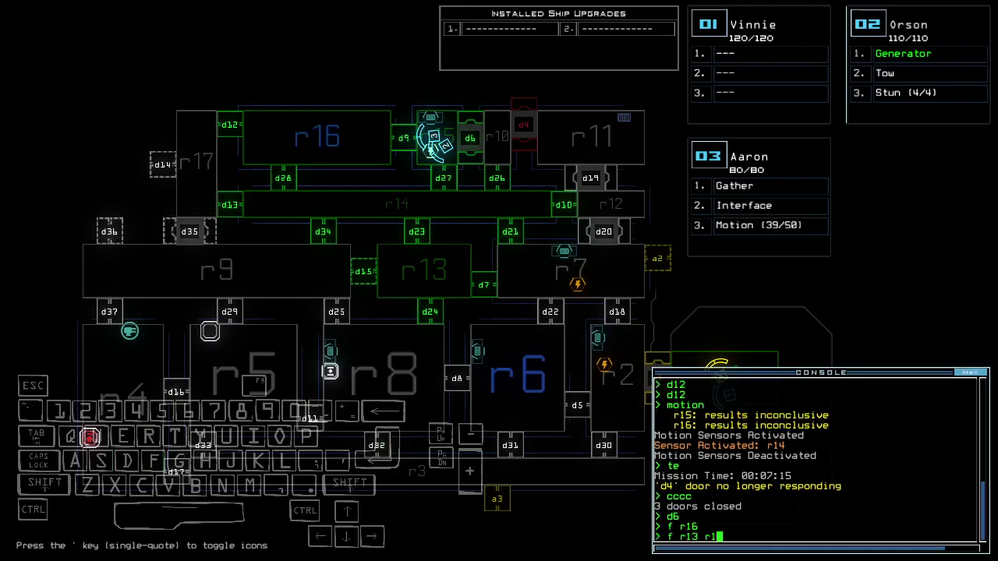
key(BackSpace)
text(4)
key(Return)
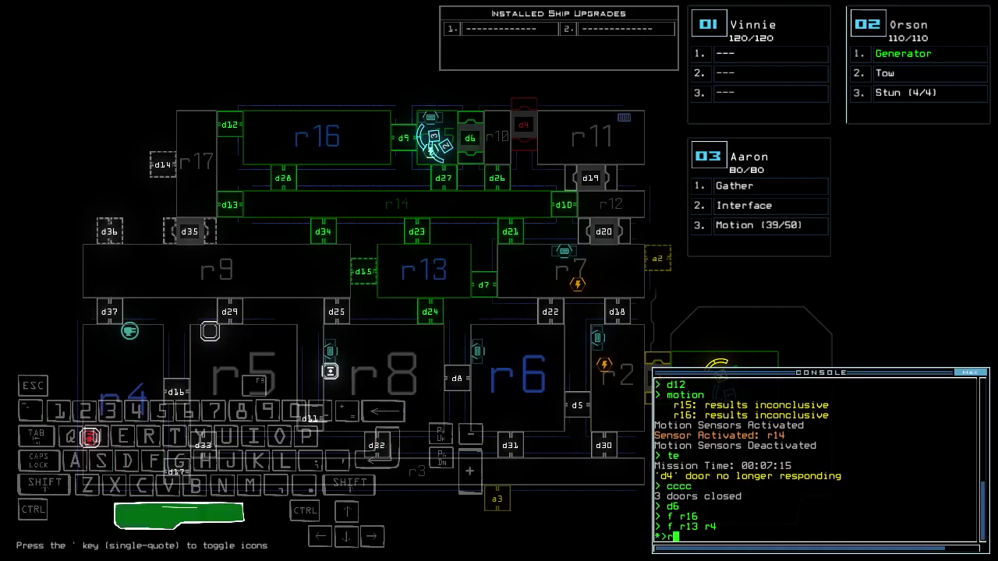
text(r4 r1)
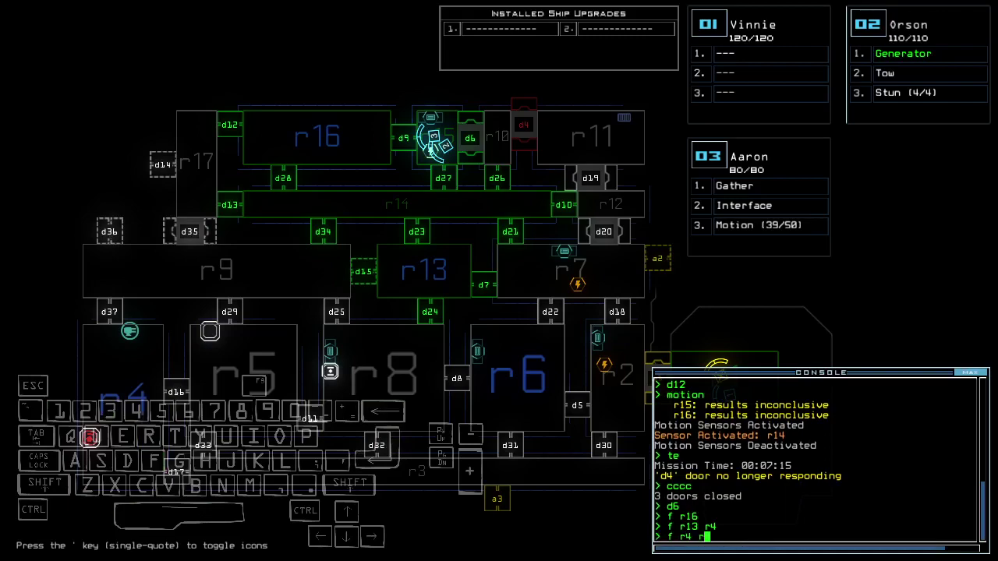
text(4)
key(Return)
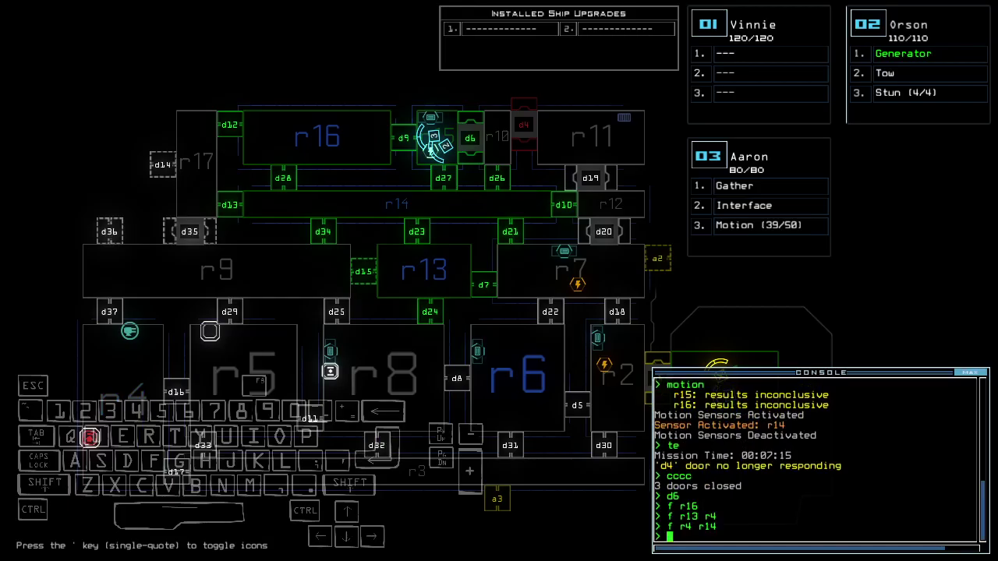
Step: Drive Aaron forward past door d4 toward d19
key(Up)
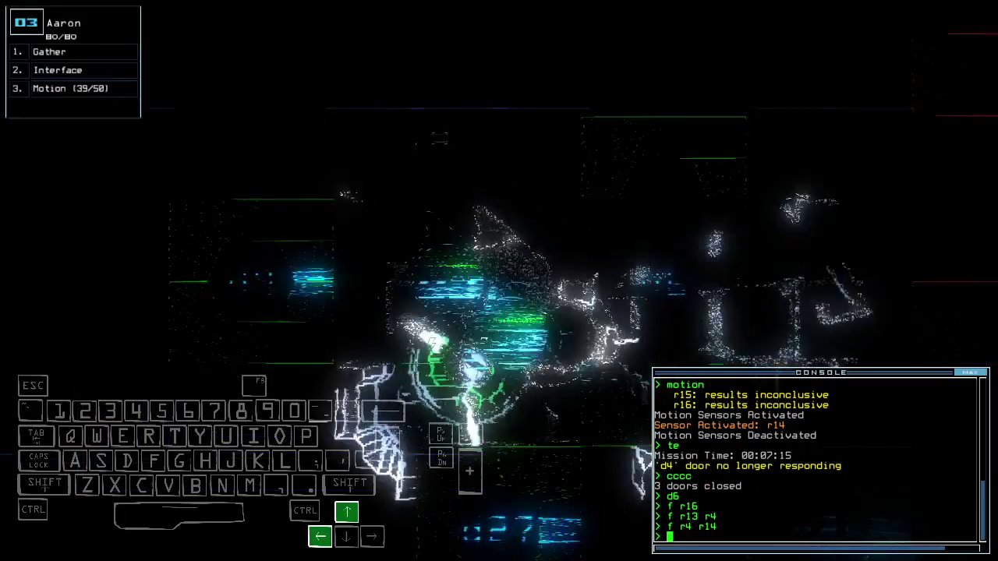
key(Up)
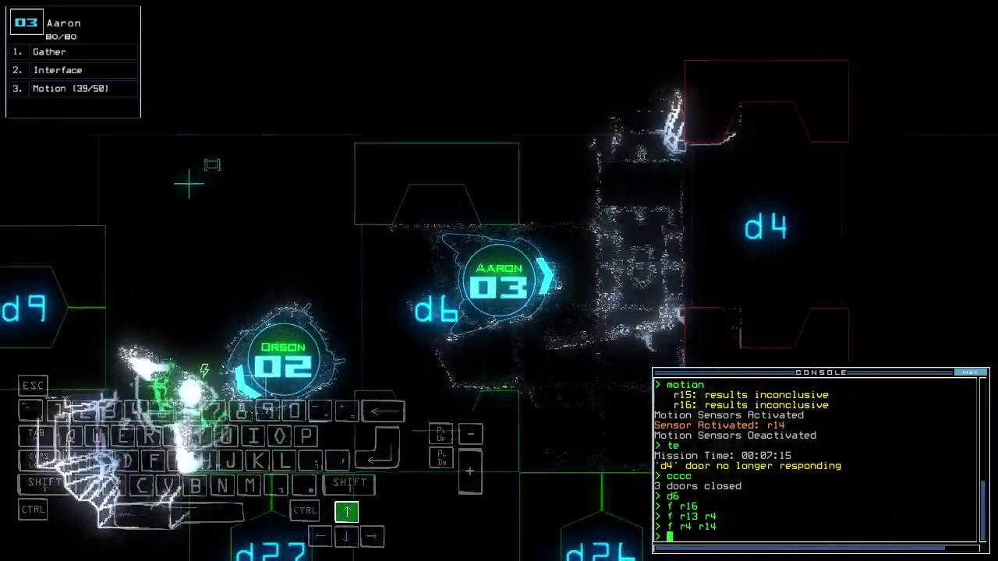
key(Up)
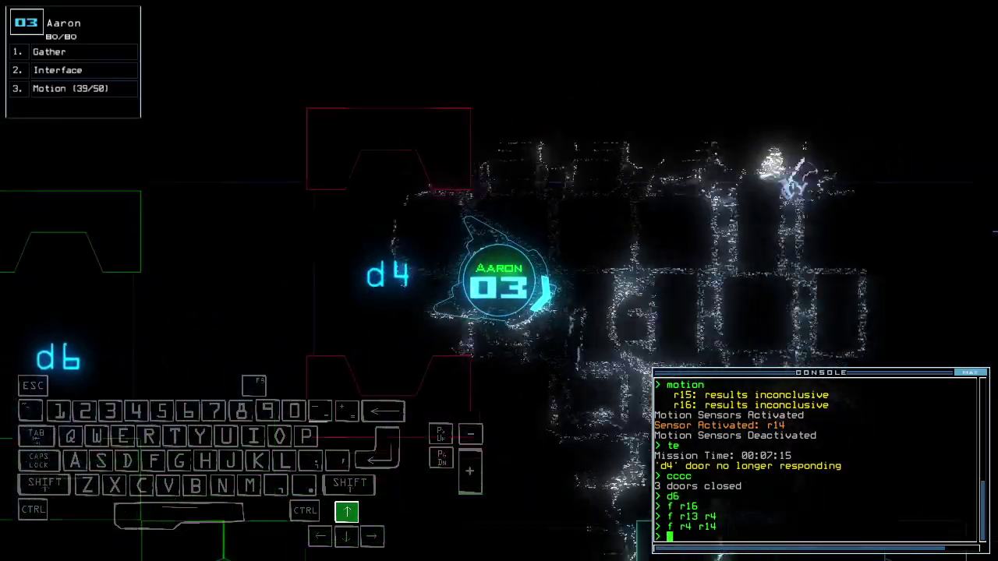
text(navigate 2)
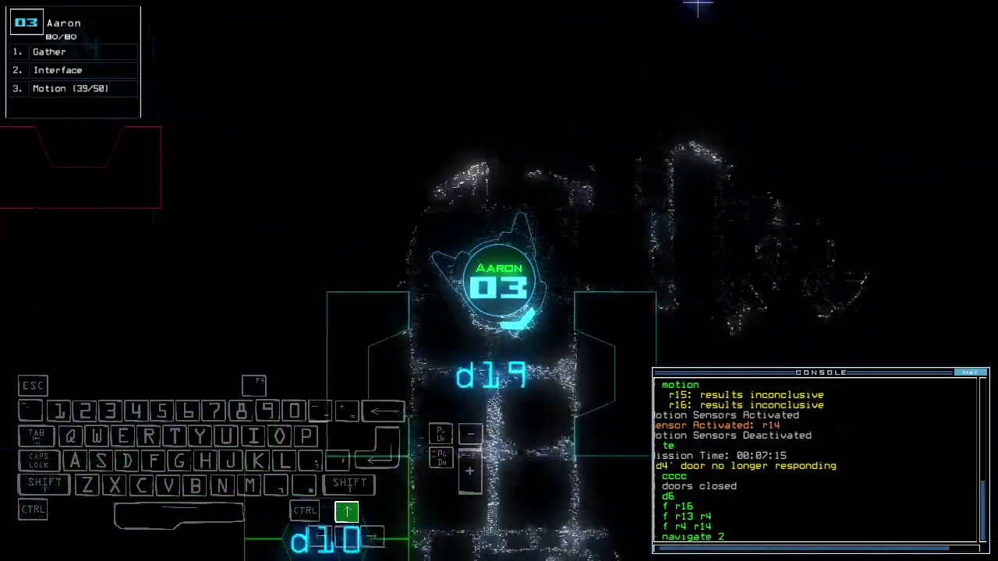
Step: Route Orson to Aaron's room and reactivate generator 2
key(Left)
key(Return)
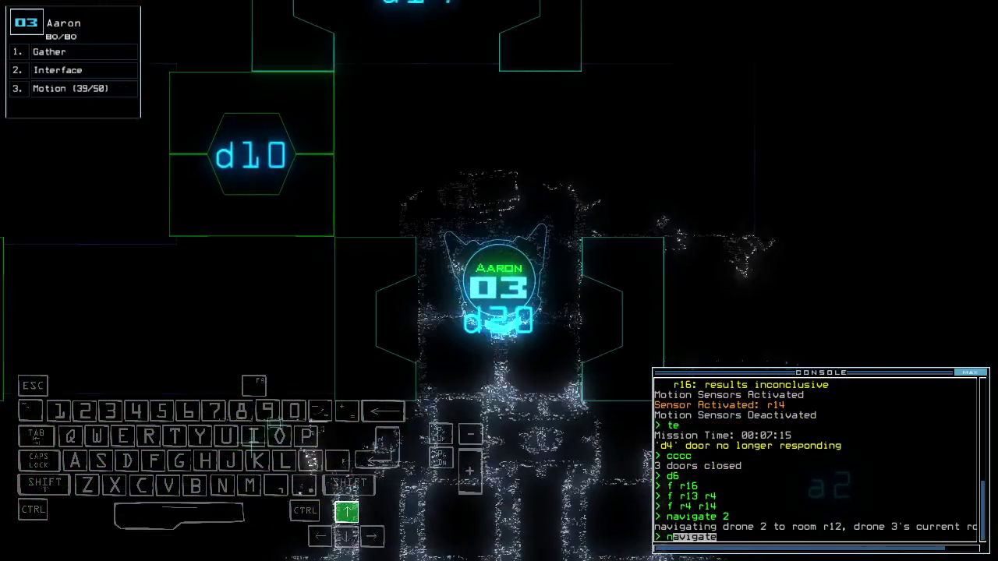
text(navigate 2)
key(Return)
key(Escape)
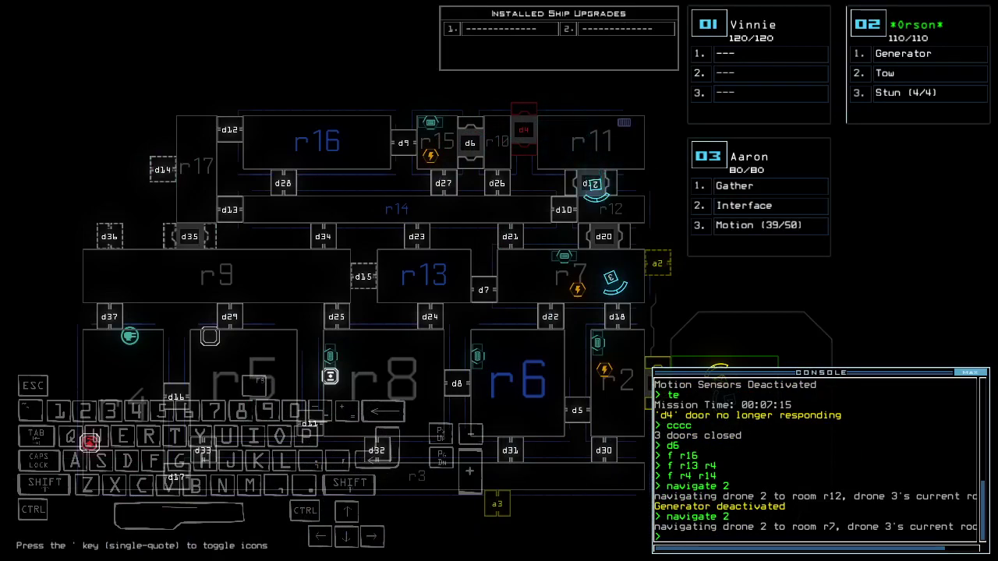
text(generator )
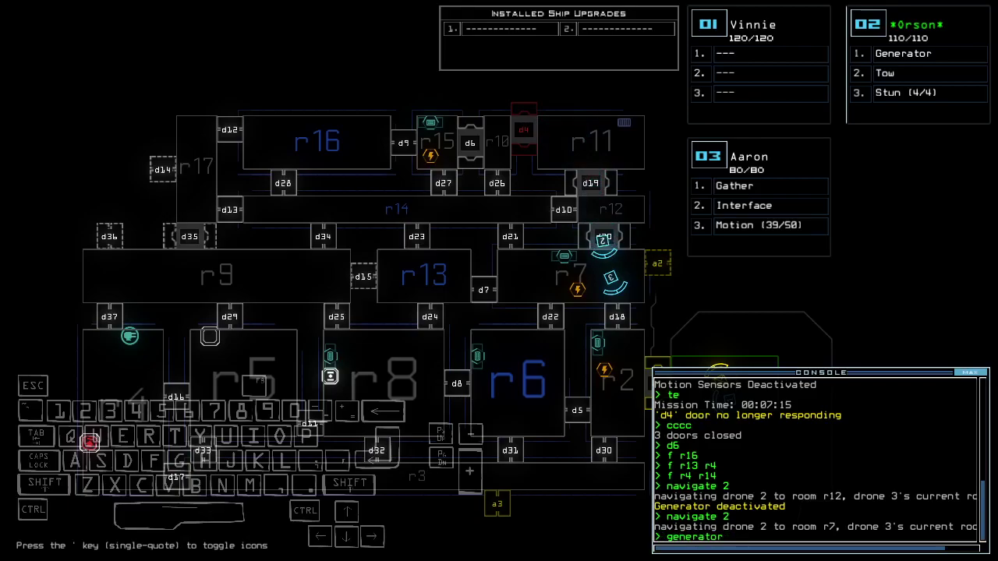
text(2)
key(Return)
text(d18)
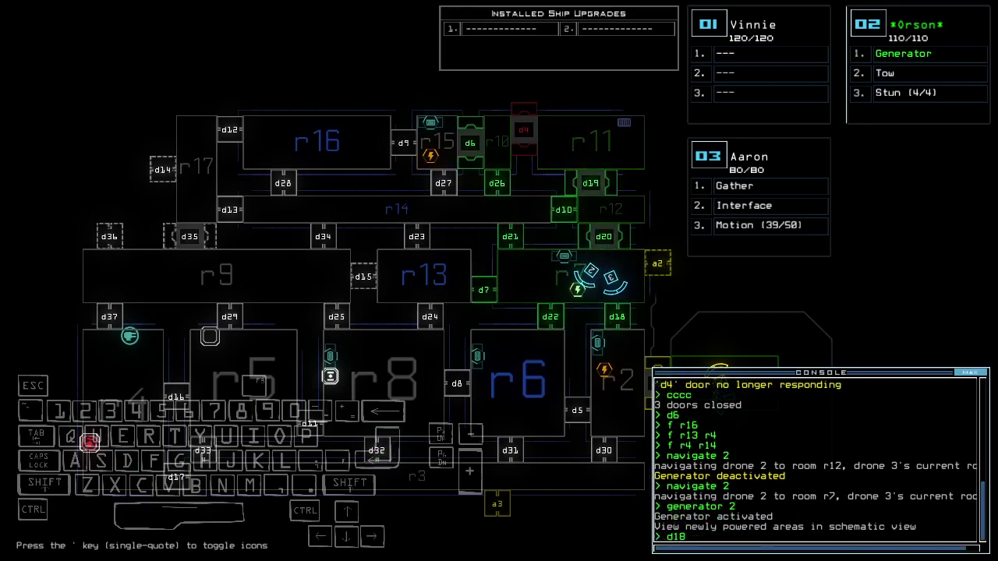
Step: Toggle door d18, send Orson to Aaron in r2, and restore generator 2
key(Return)
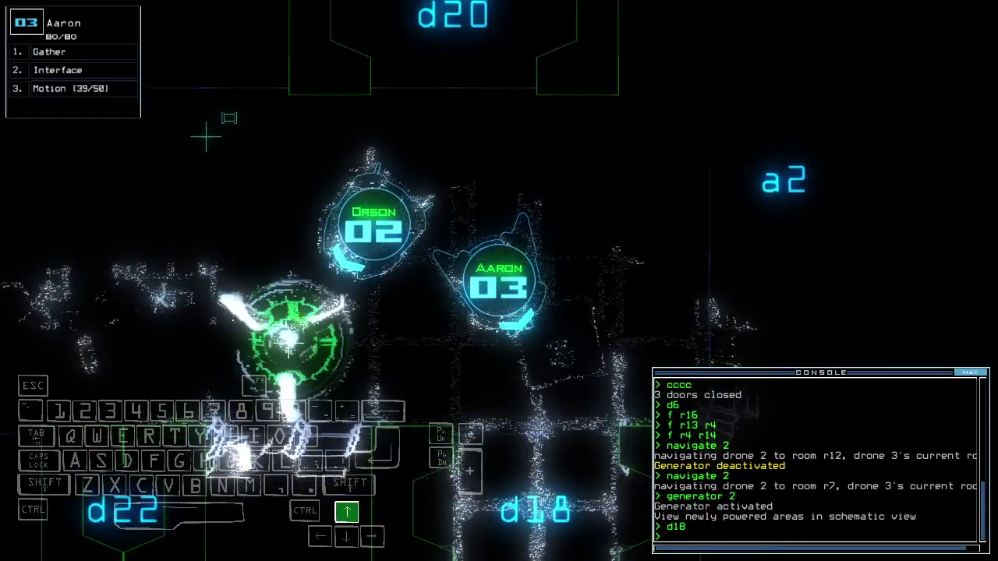
text(n)
key(Up)
key(Up)
key(Up)
key(Return)
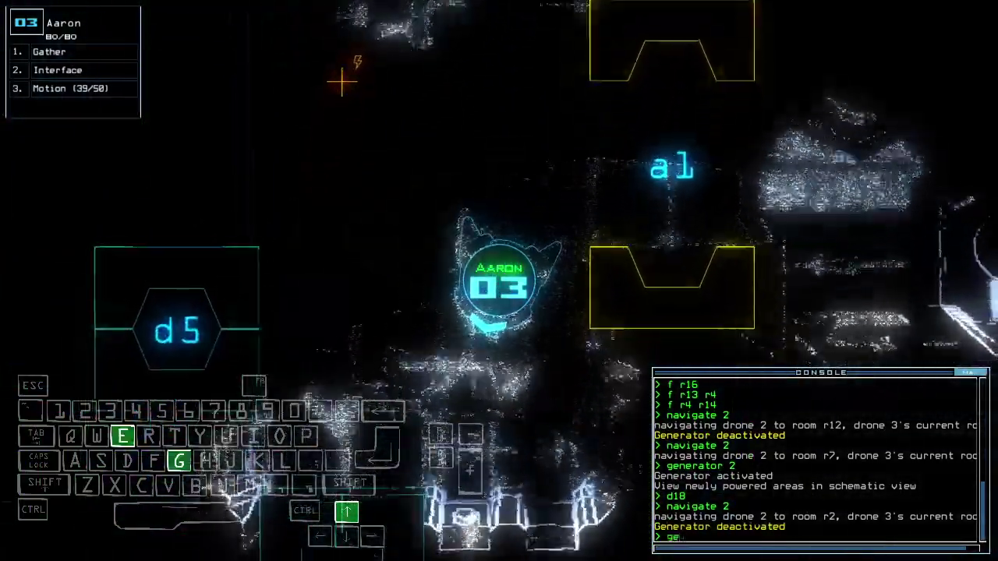
text(generator 2)
key(Return)
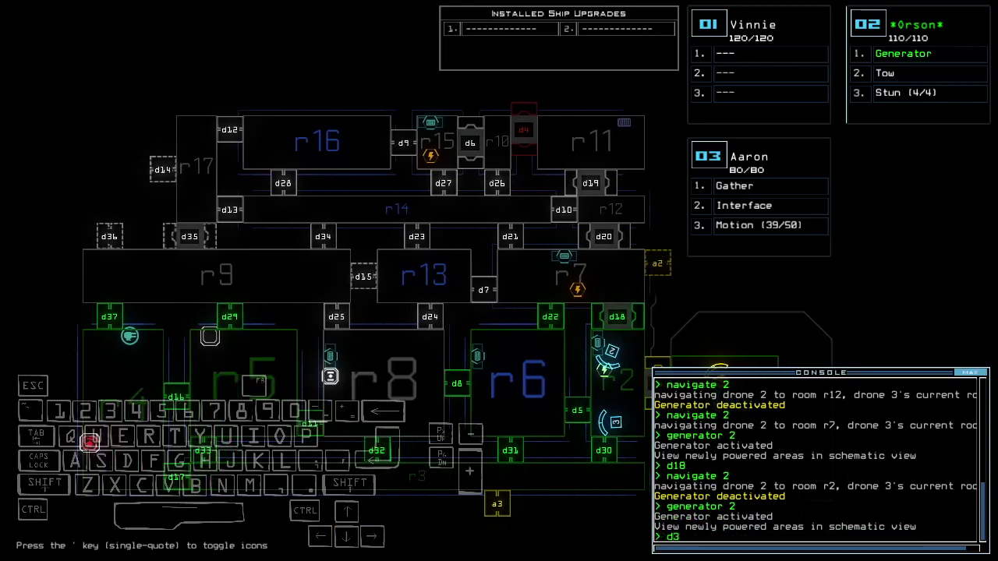
Step: Toggle doors d30 and d33, then drive Aaron forward and left toward d31 and a3
key(Return)
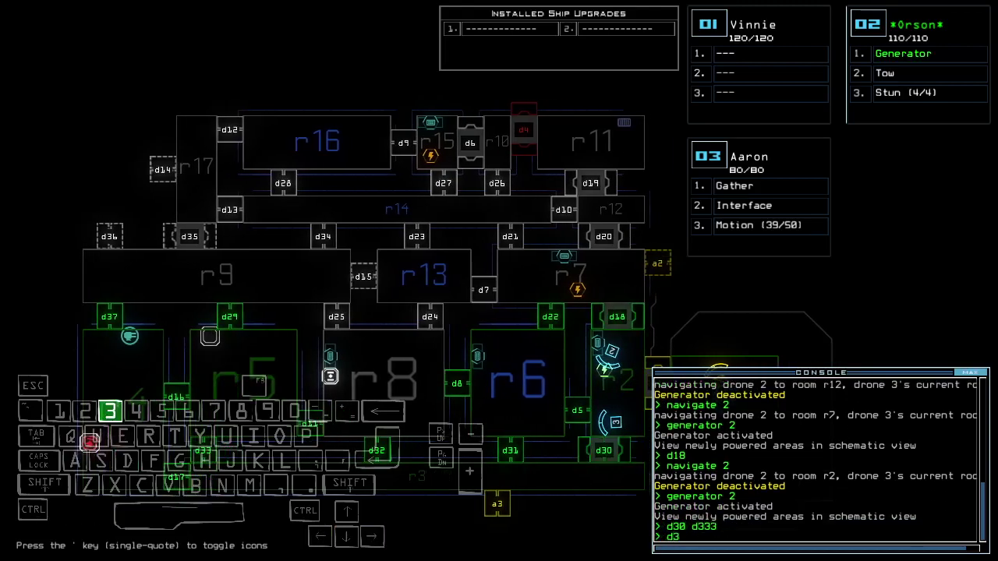
text(3)
key(Return)
key(3)
key(Up)
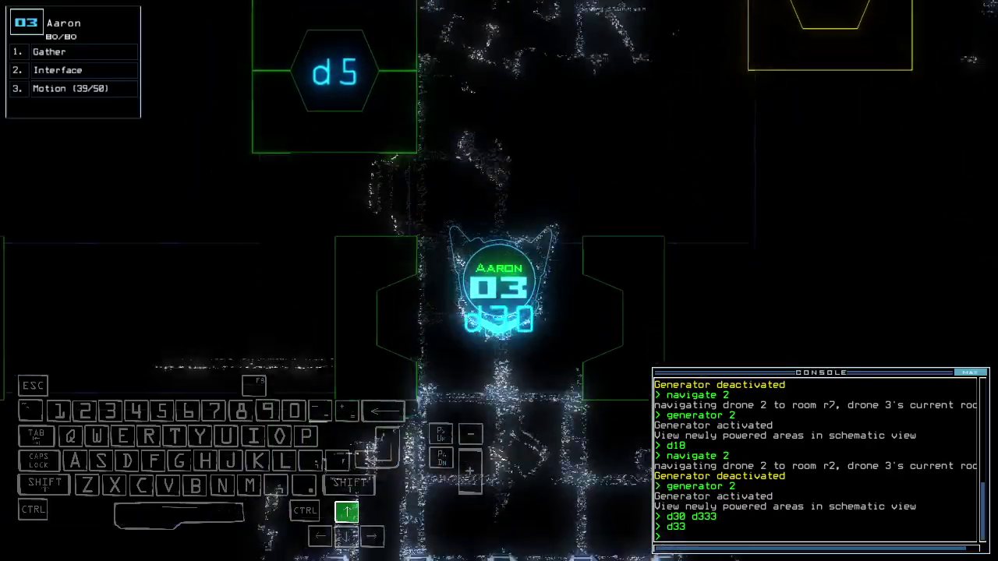
text(d30)
key(Return)
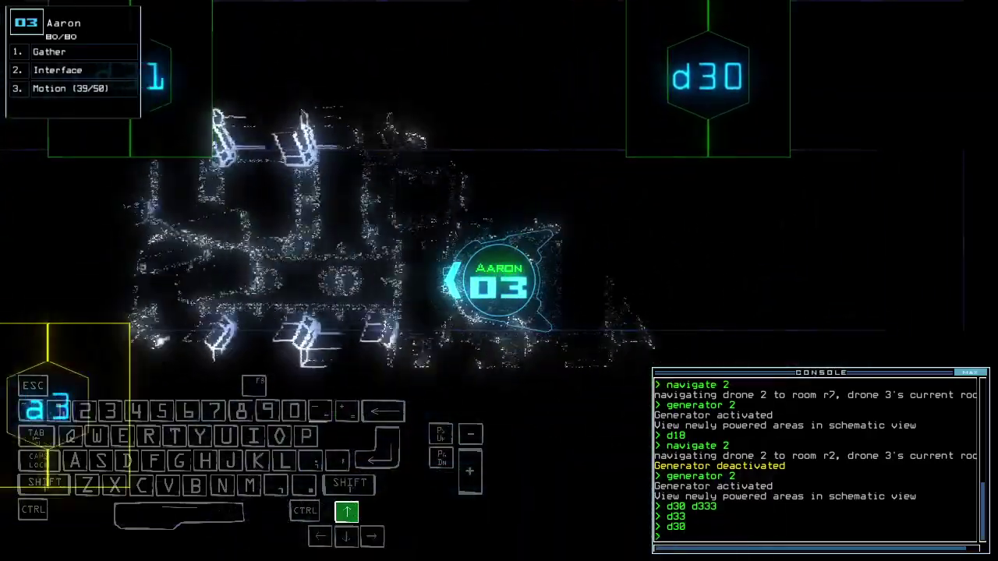
key(Left)
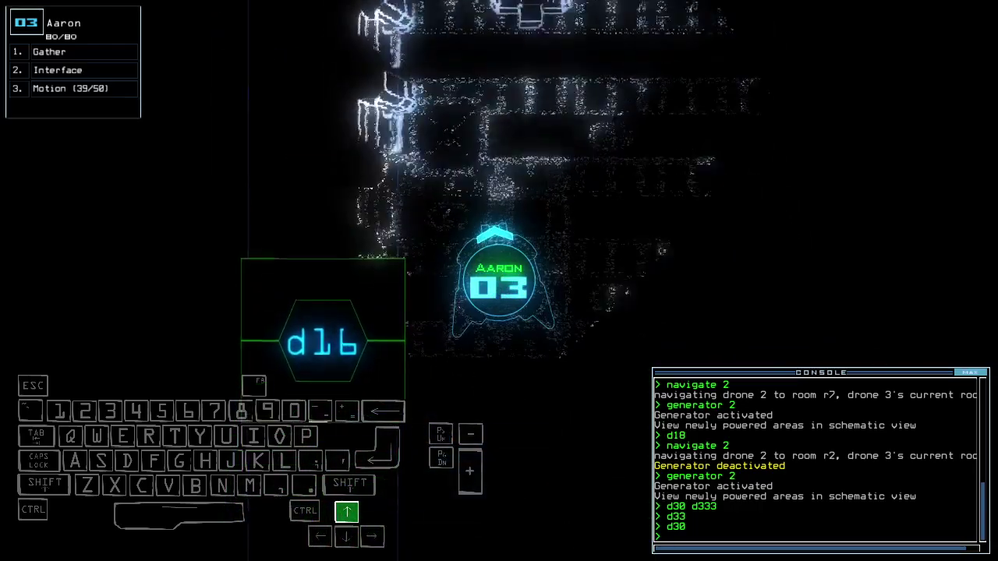
Step: Check the schematic, open door d29 and drive Aaron toward it
key(Tab)
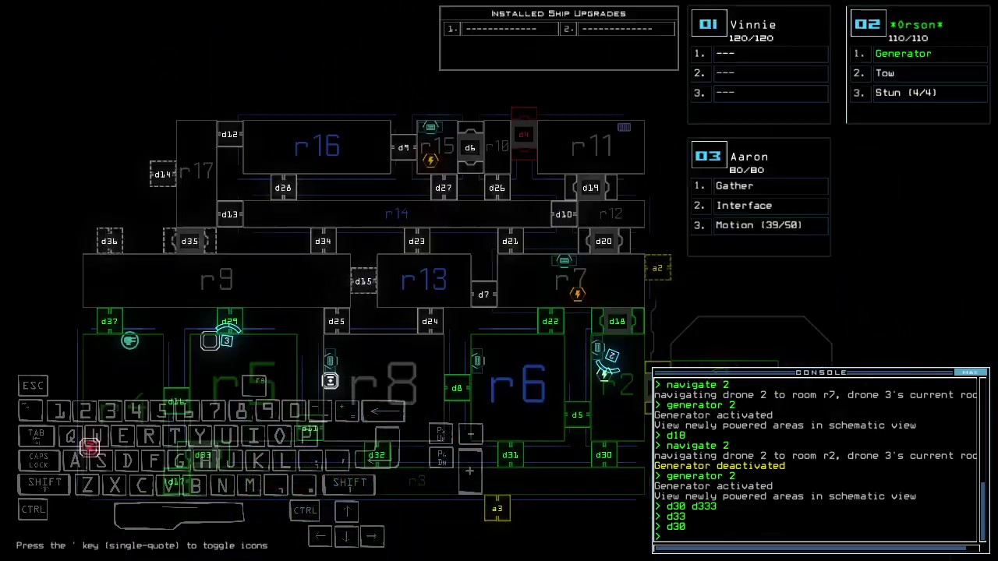
key(Tab)
text(d2)
key(Return)
key(Up)
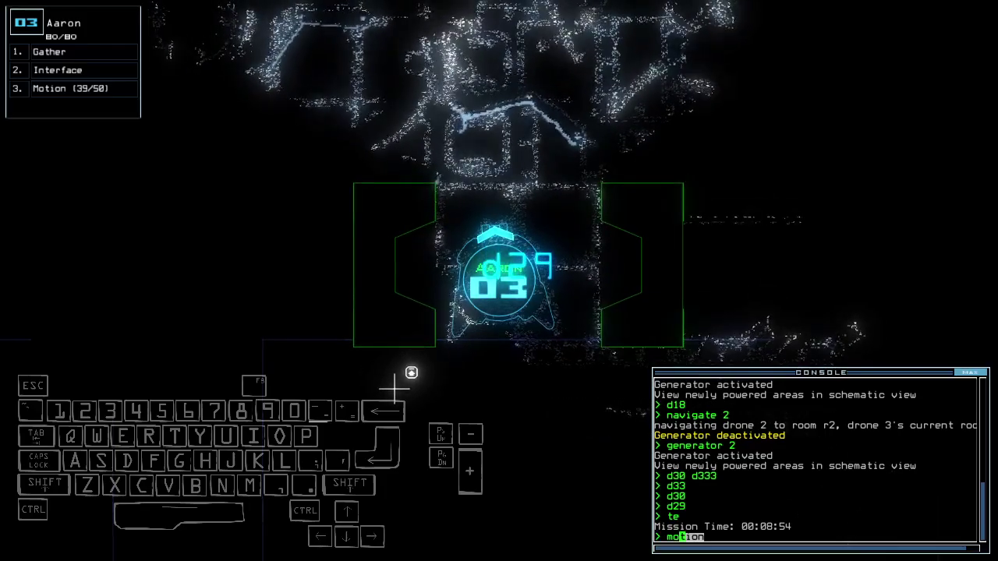
Step: Run another motion scan, then drive Aaron forward and gather the room's scrap
key(Return)
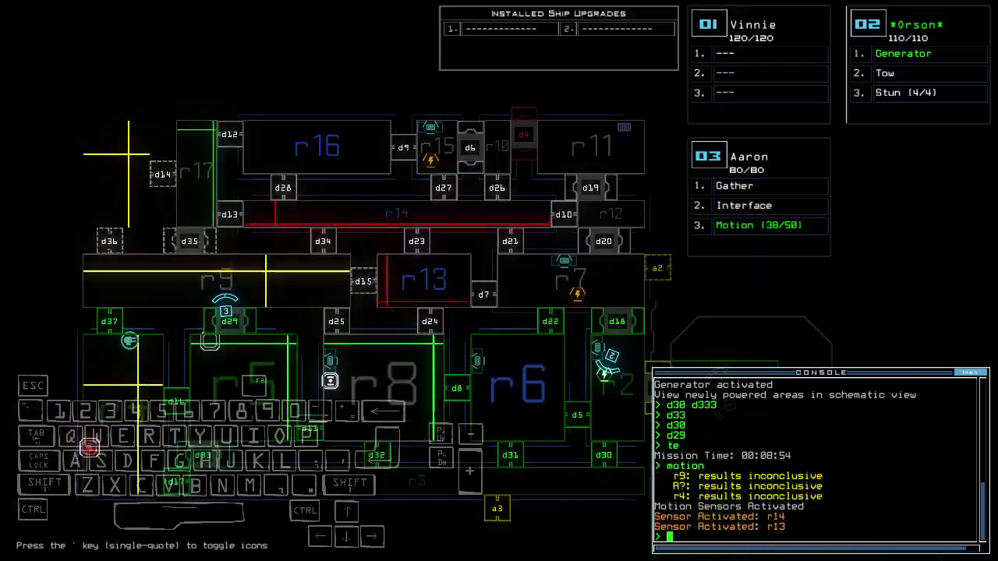
key(3)
key(Up)
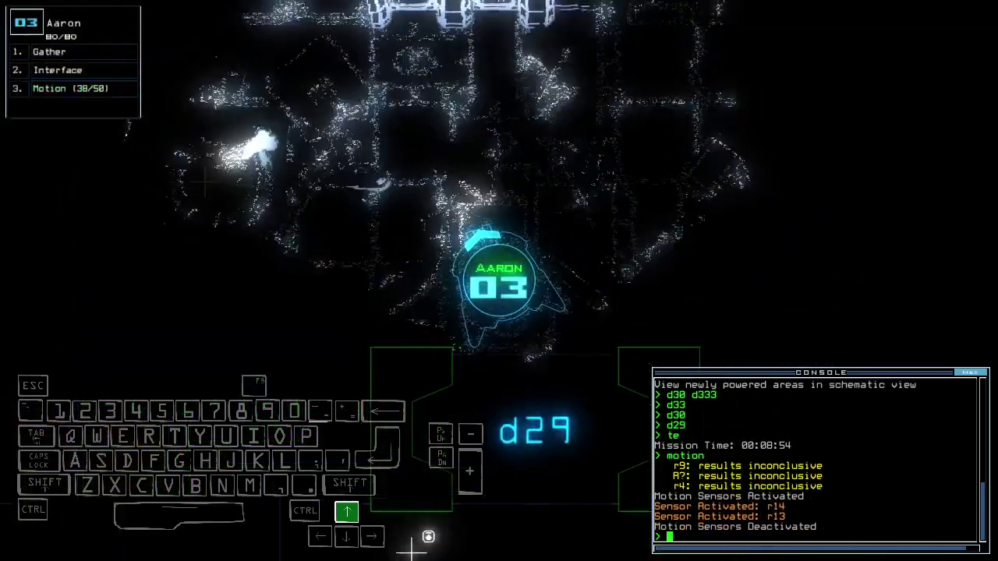
text(g)
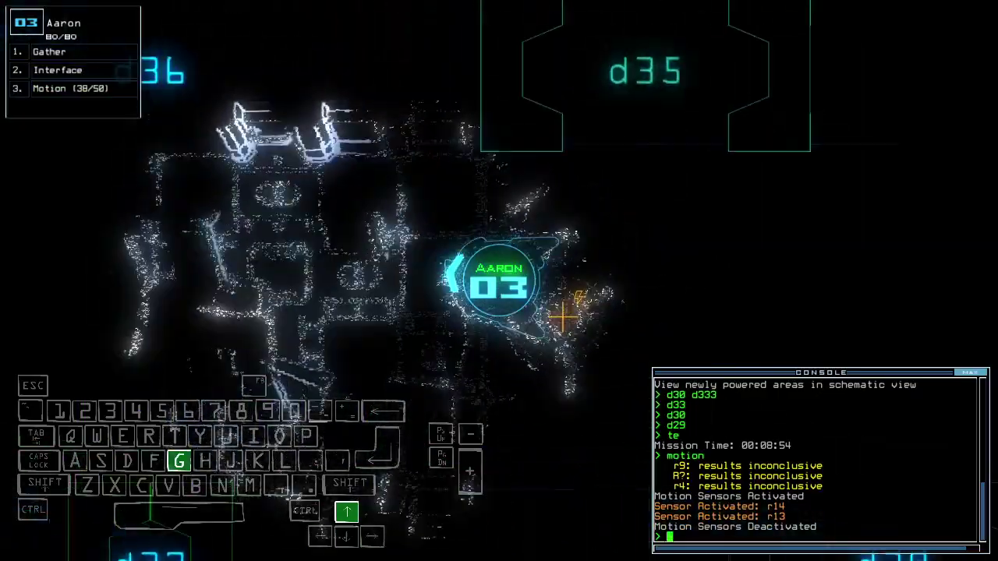
key(Return)
Step: Drive Aaron onward past d35 and d34, then check the schematic map
key(Up)
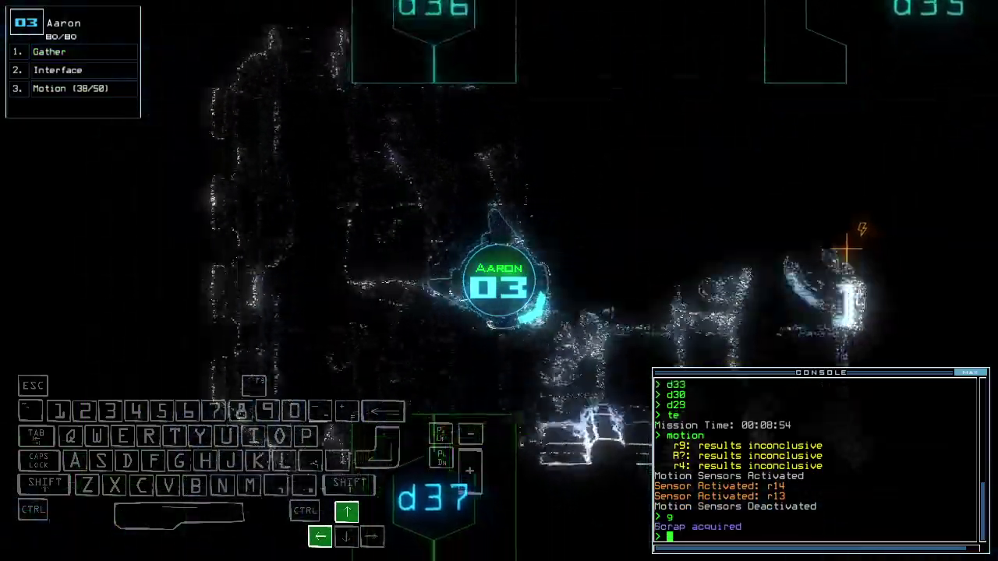
key(Up)
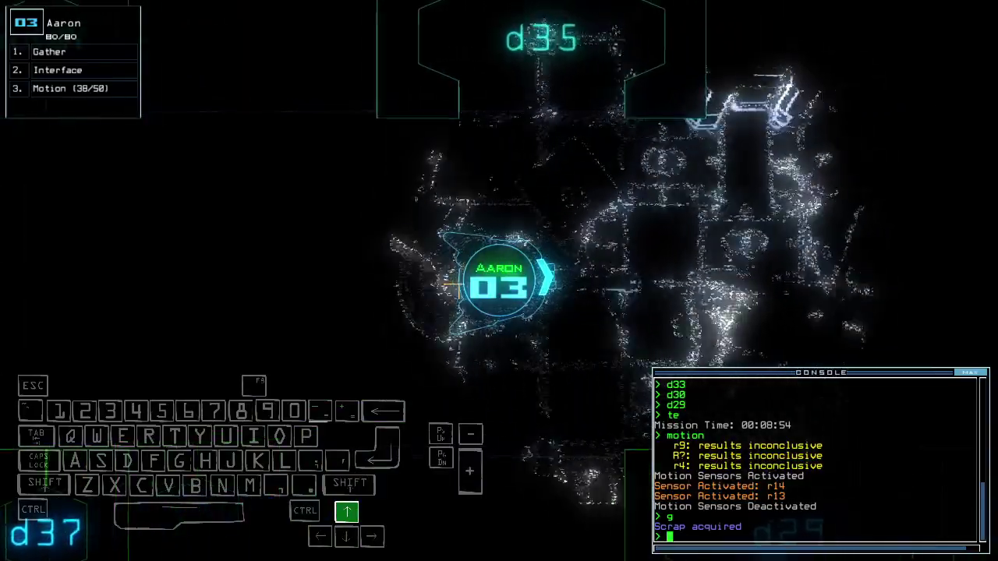
key(Up)
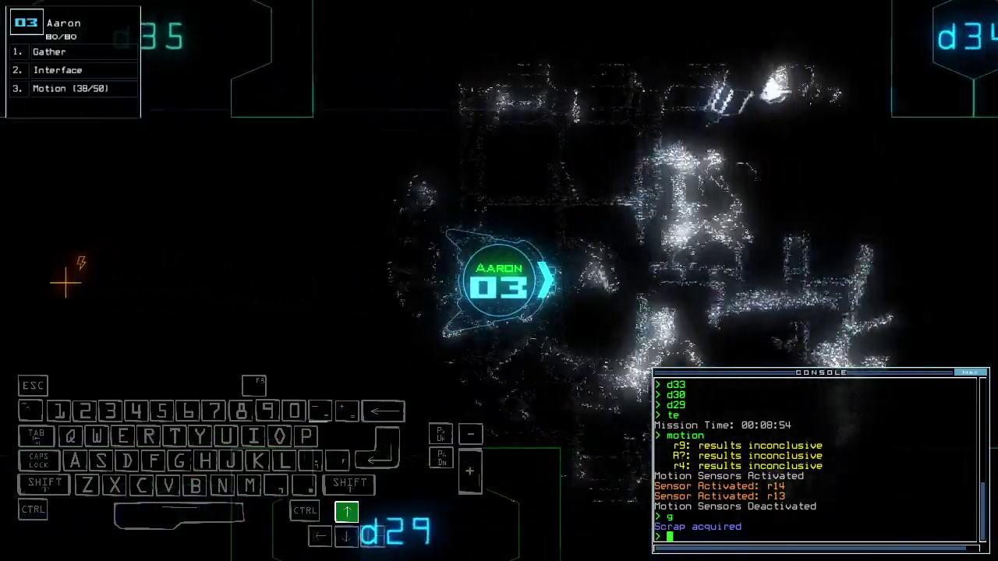
key(Up)
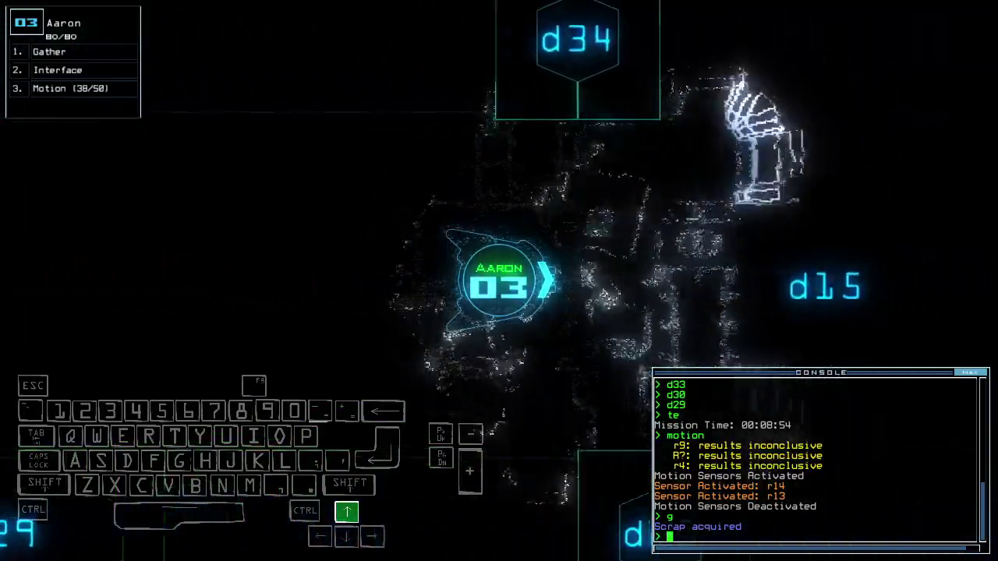
key(Tab)
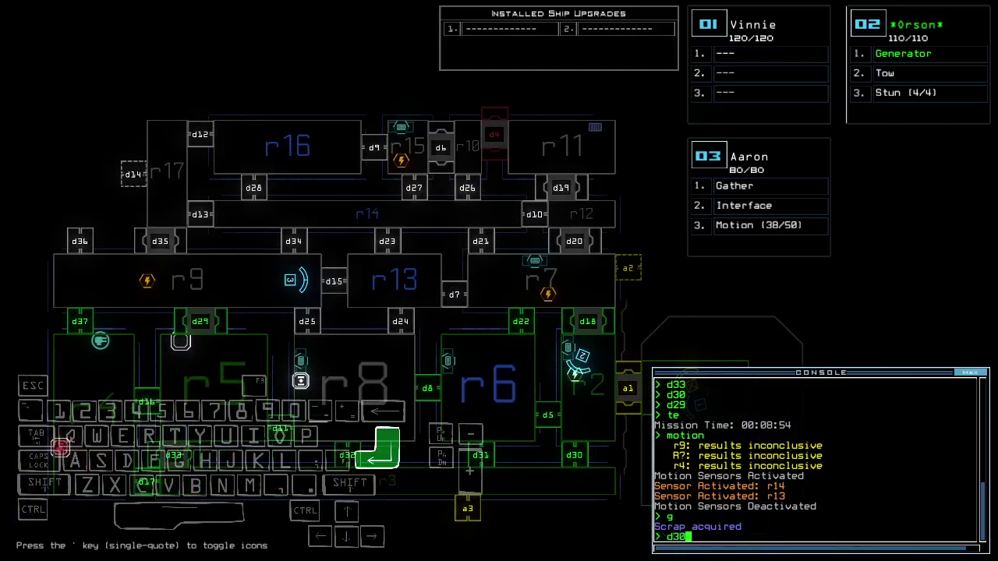
text(9)
Step: Navigate Orson to r9 while Aaron drives north past d34 and d35 toward d14 and d12
key(Return)
key(Tab)
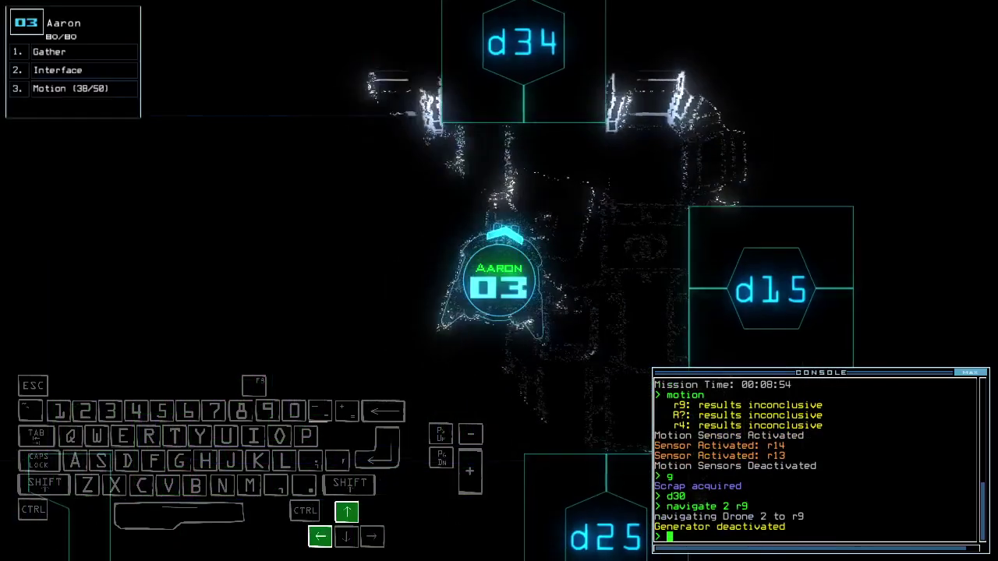
key(Up)
key(Up)
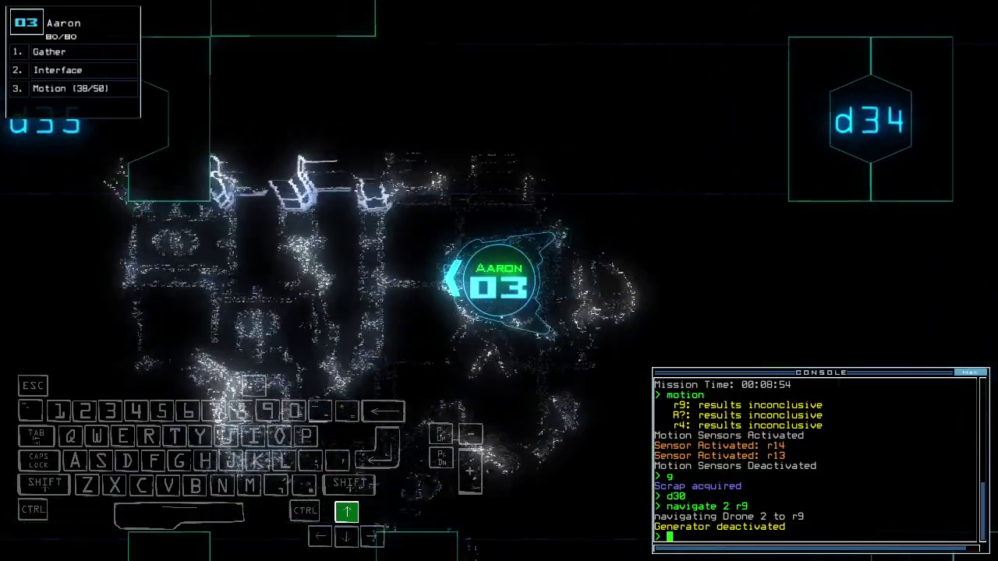
key(Up)
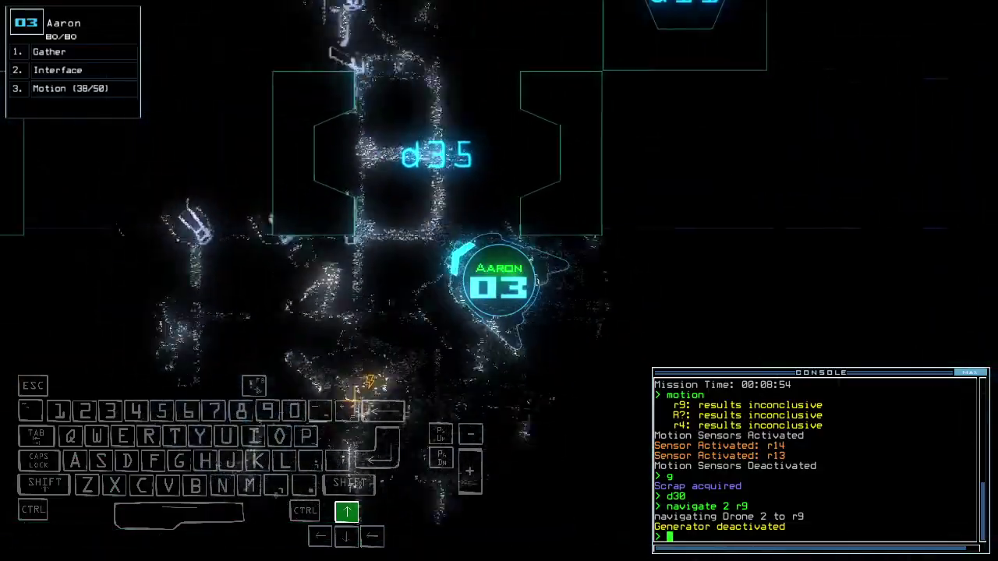
key(Right)
key(Up)
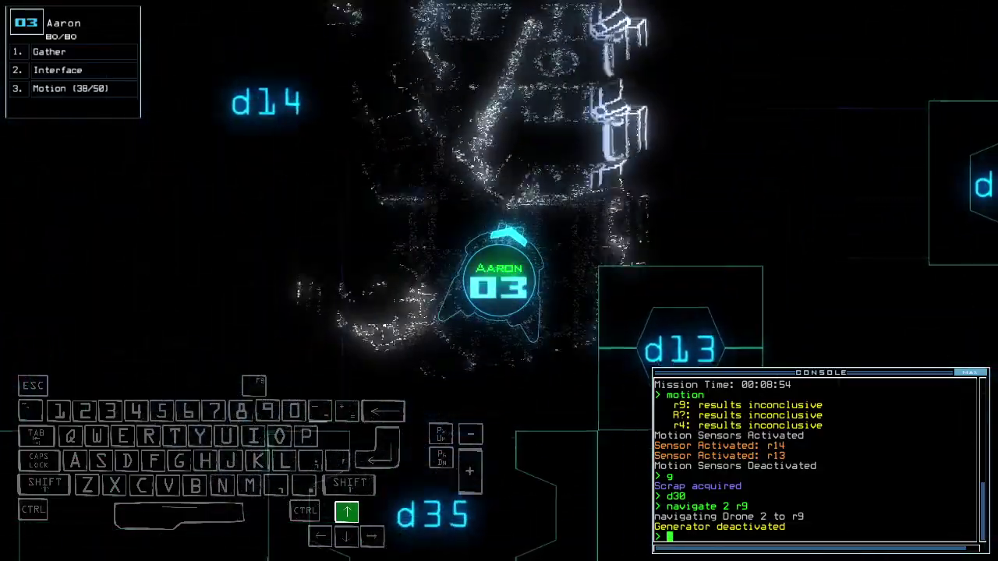
key(Up)
key(Tab)
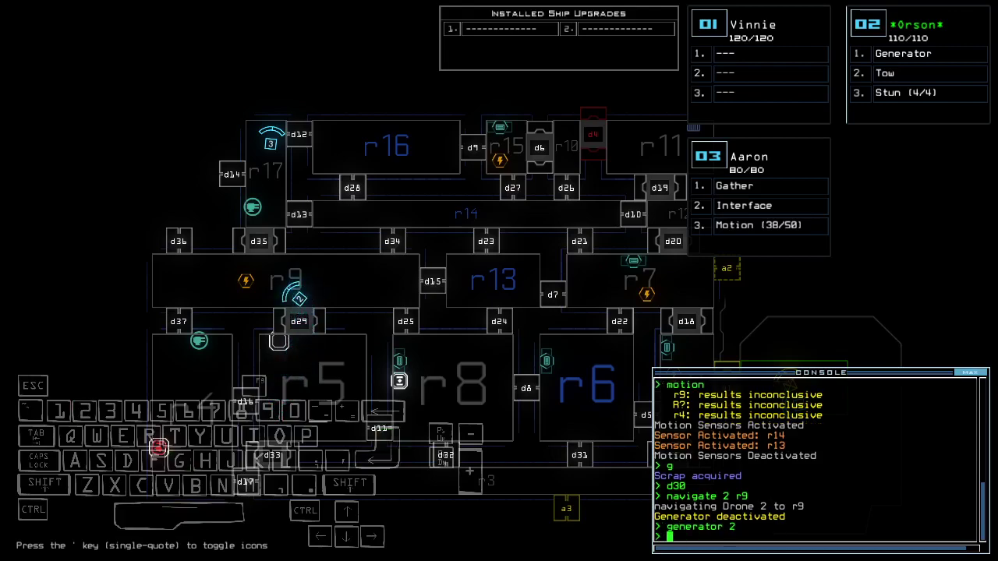
Step: Reactivate drone 2's generator, close the doors around Aaron and drive onward
key(Left)
key(Left)
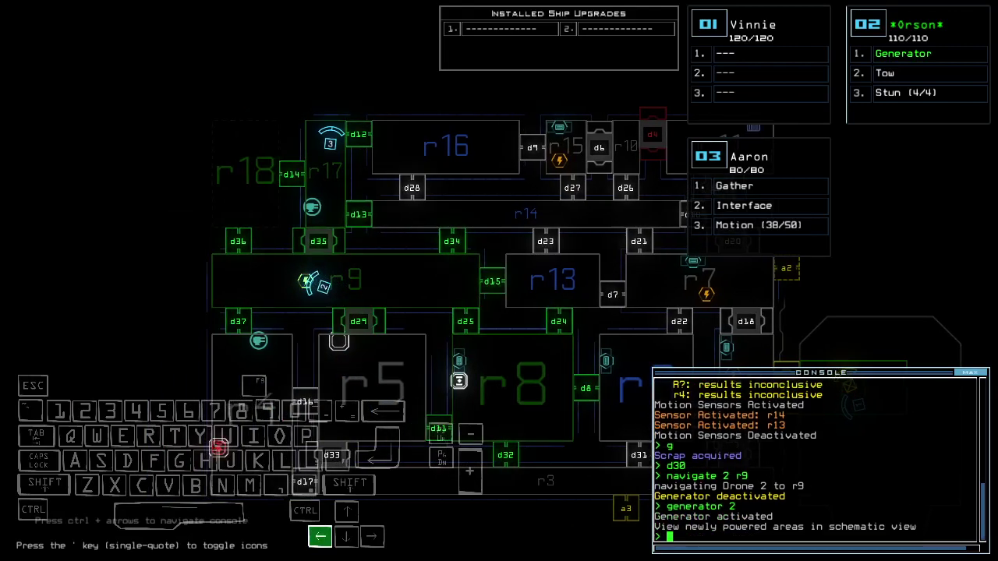
key(3)
text(cccc)
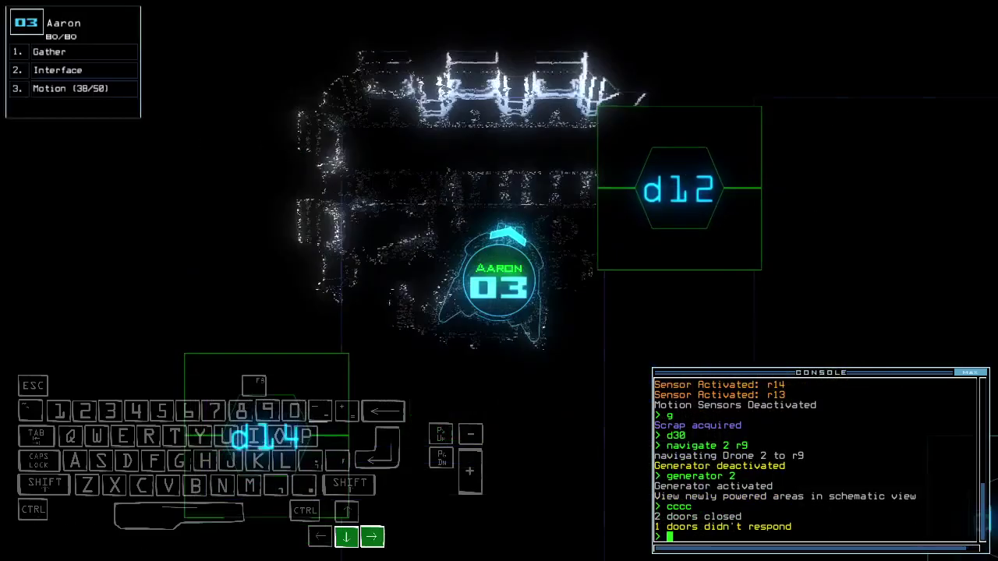
key(Up)
key(Left)
text(d14)
key(Tab)
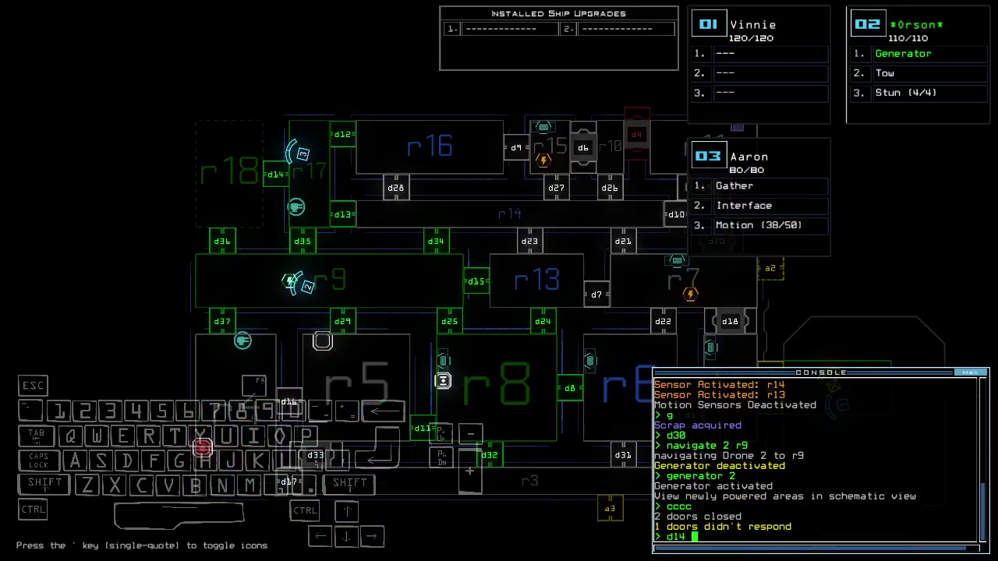
Step: Open door d14 and drive Aaron through it into room r18
key(Tab)
key(Left)
key(Up)
key(Return)
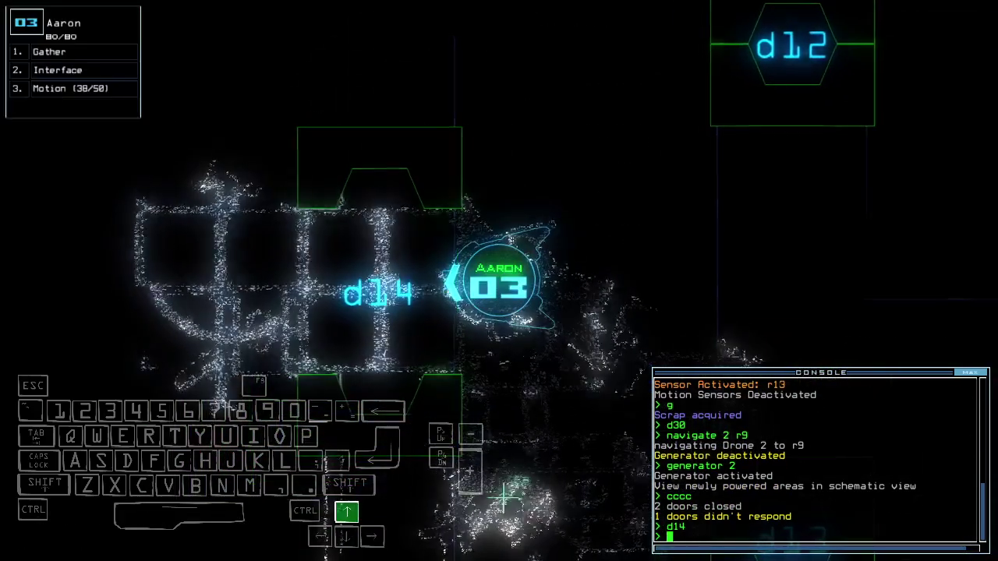
key(Tab)
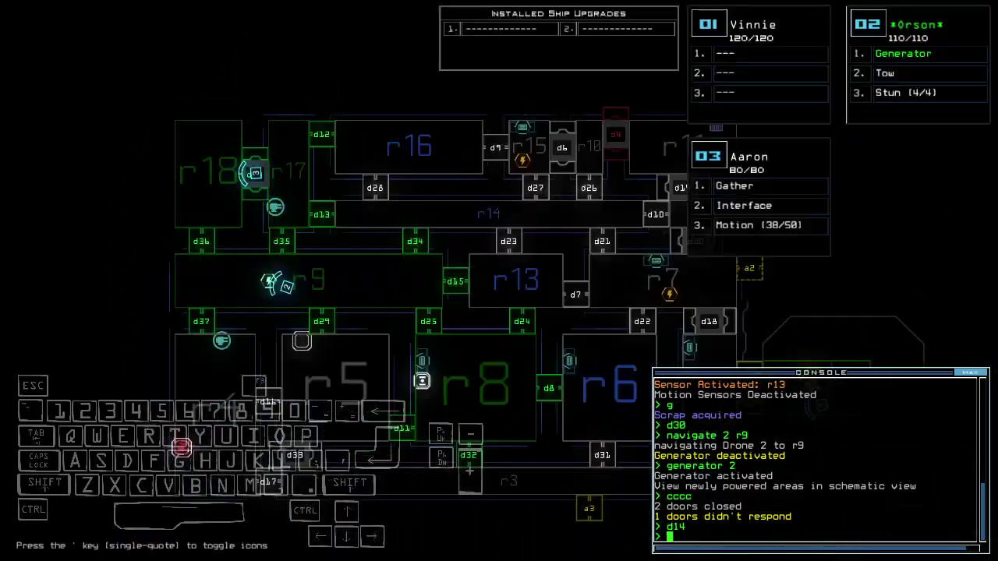
key(Tab)
key(Up)
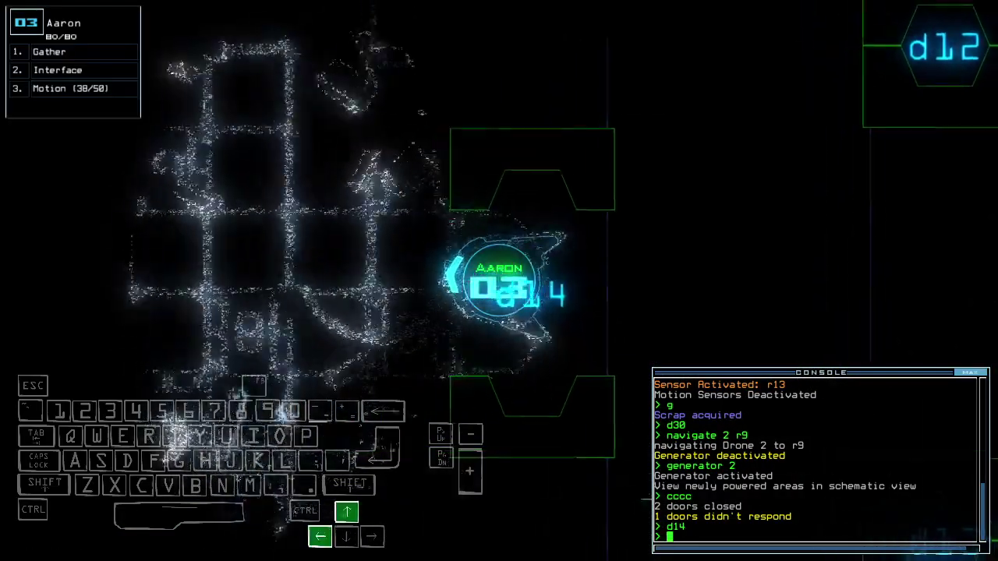
key(Right)
key(Left)
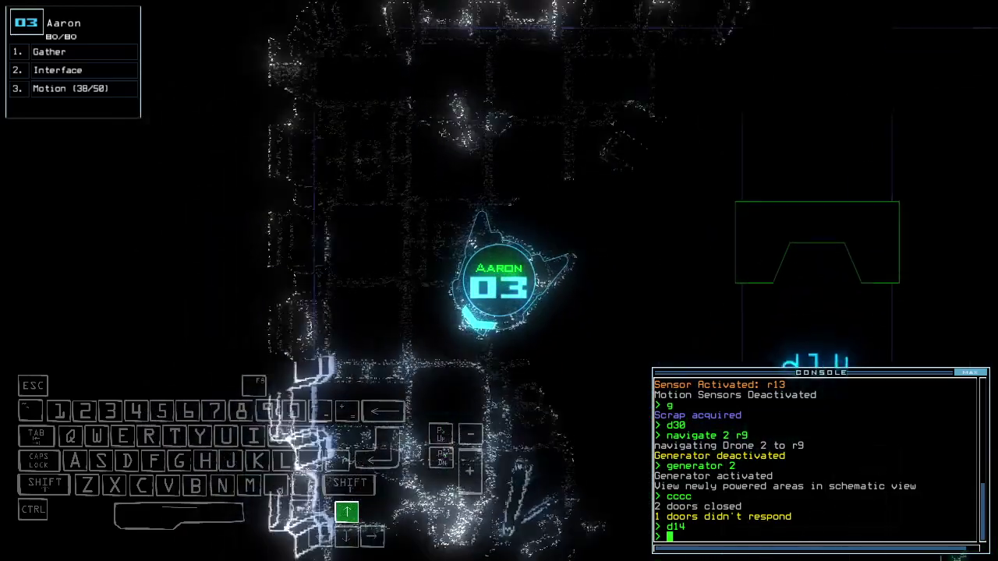
text(cccc)
Step: Close the doors around Aaron, open d36 and drive Aaron forward to the left
key(Return)
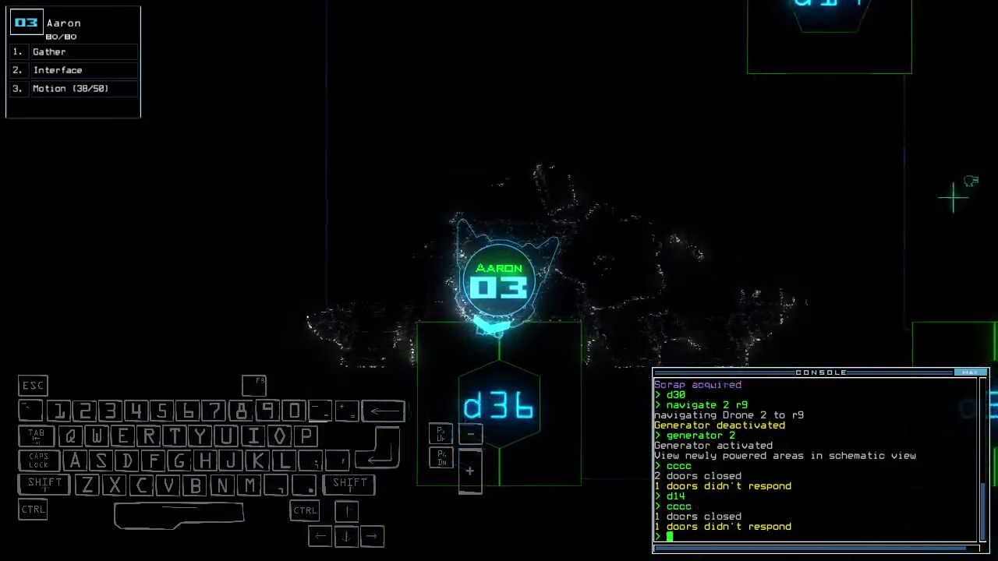
text(6)
key(Return)
key(Tab)
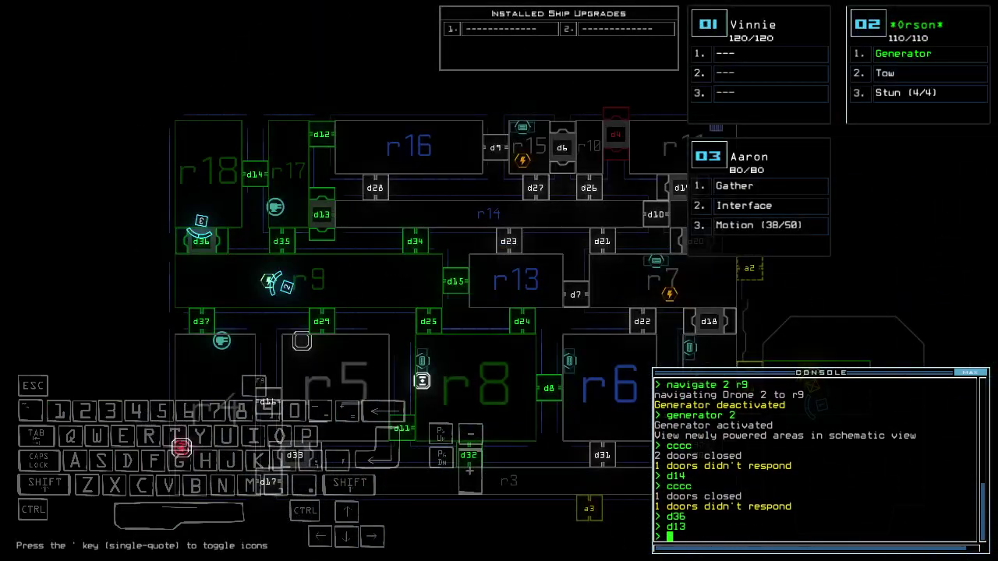
key(Tab)
key(Up)
text(d3)
key(Left)
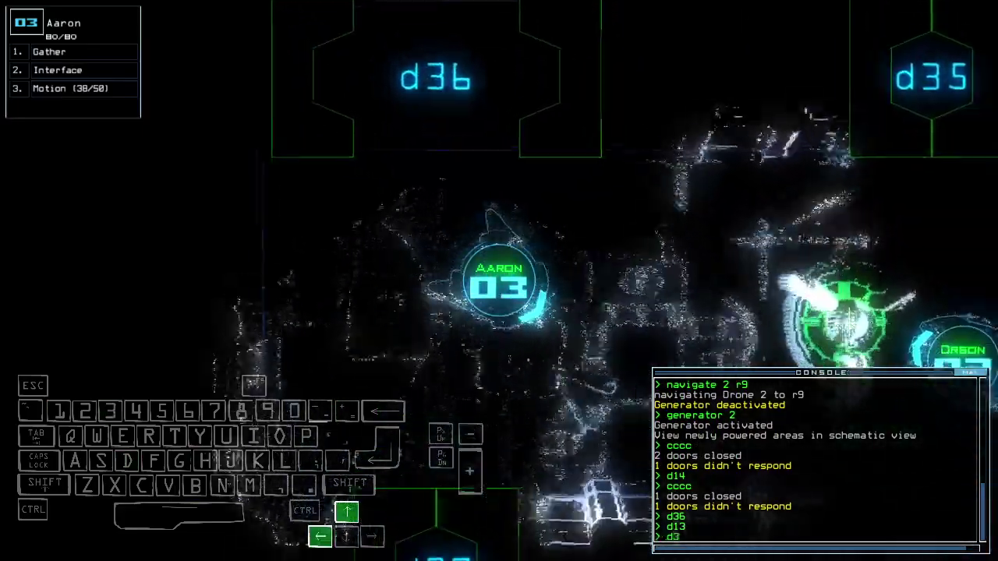
text(6)
Step: Toggle d36 again, drive Aaron through r9 and open door d25
key(Return)
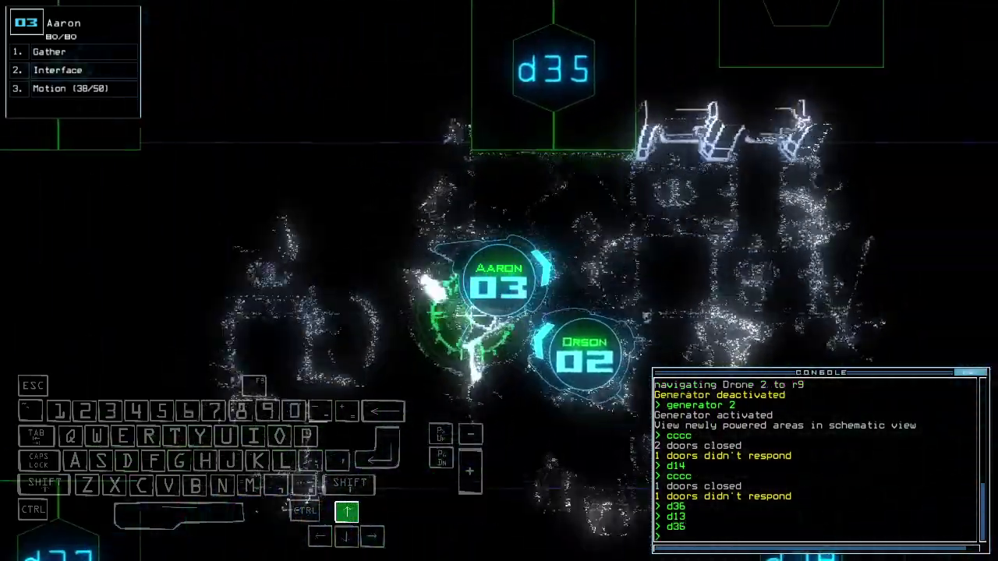
key(Up)
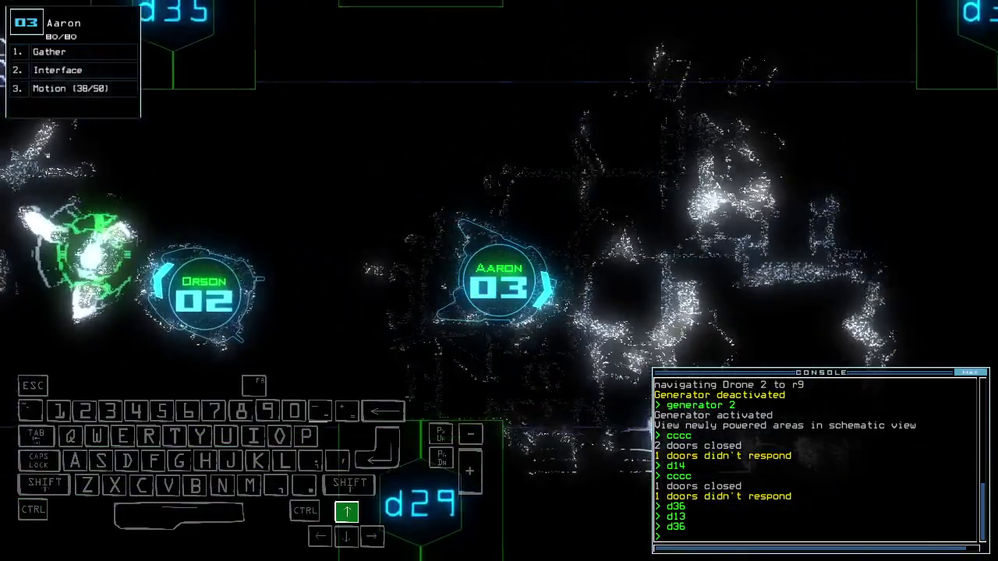
key(Up)
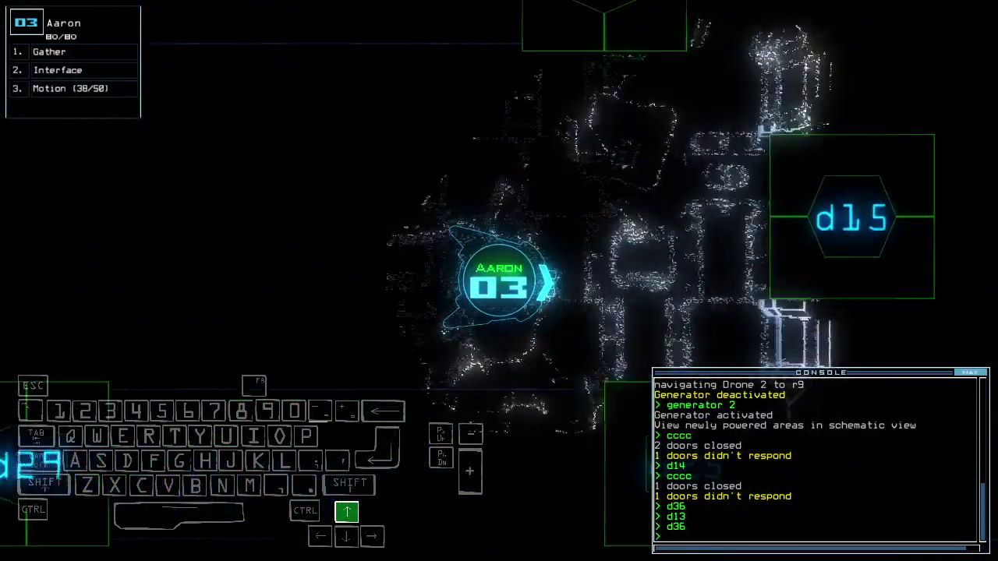
text(d25)
key(Return)
key(Tab)
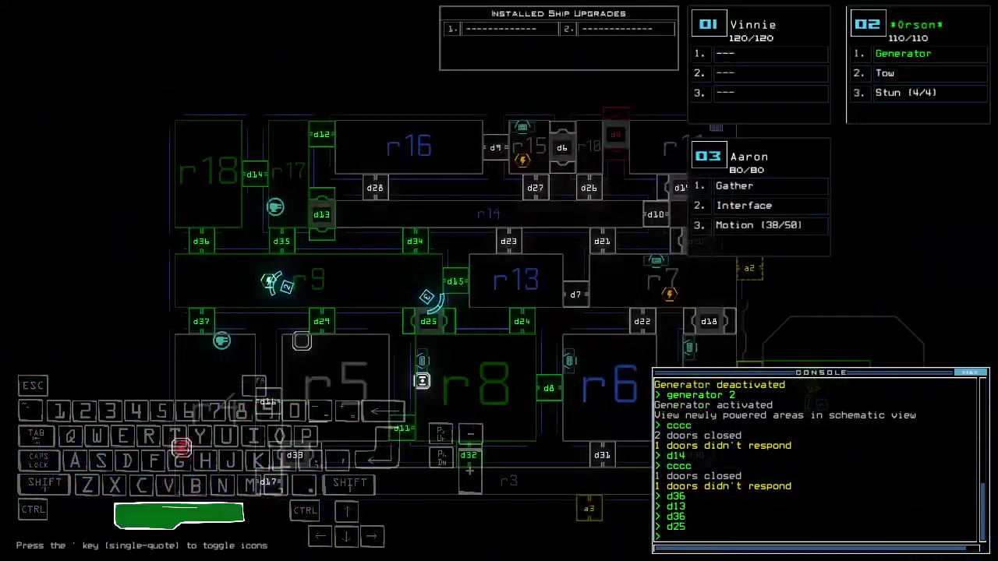
key(space)
text(otion)
Step: Run a motion scan, open door d13 and steer Aaron onward
key(Return)
key(Tab)
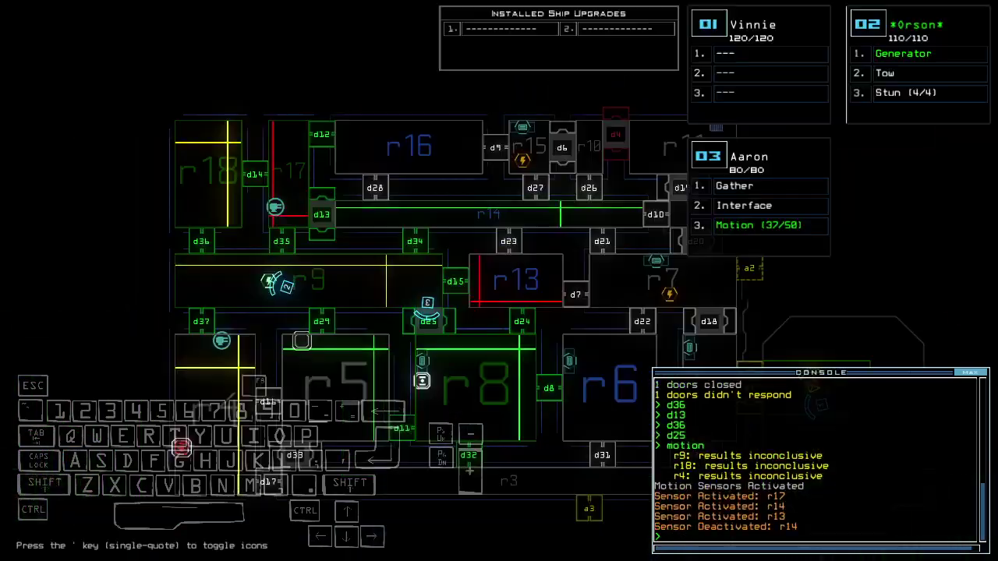
key(space)
key(Up)
key(Left)
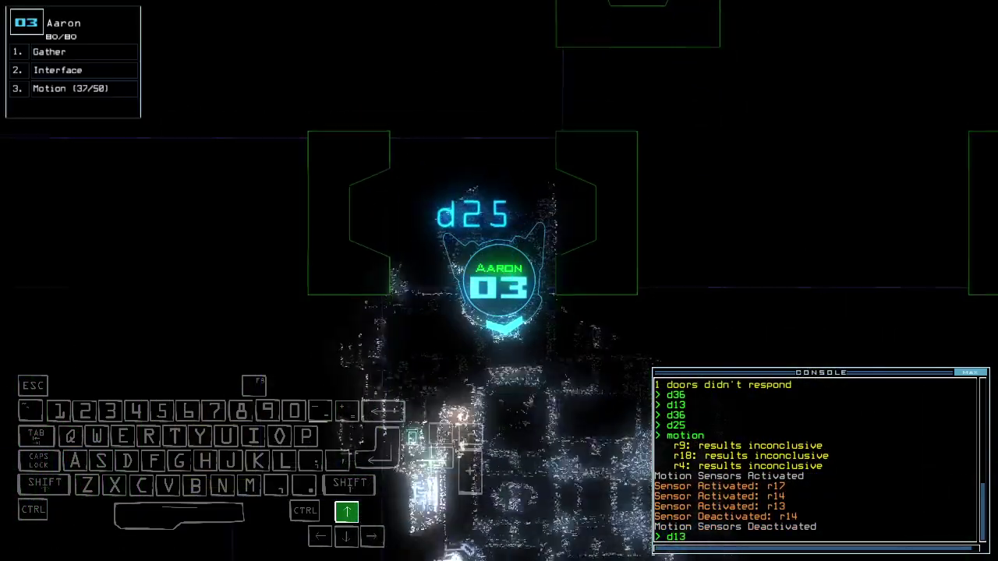
key(Return)
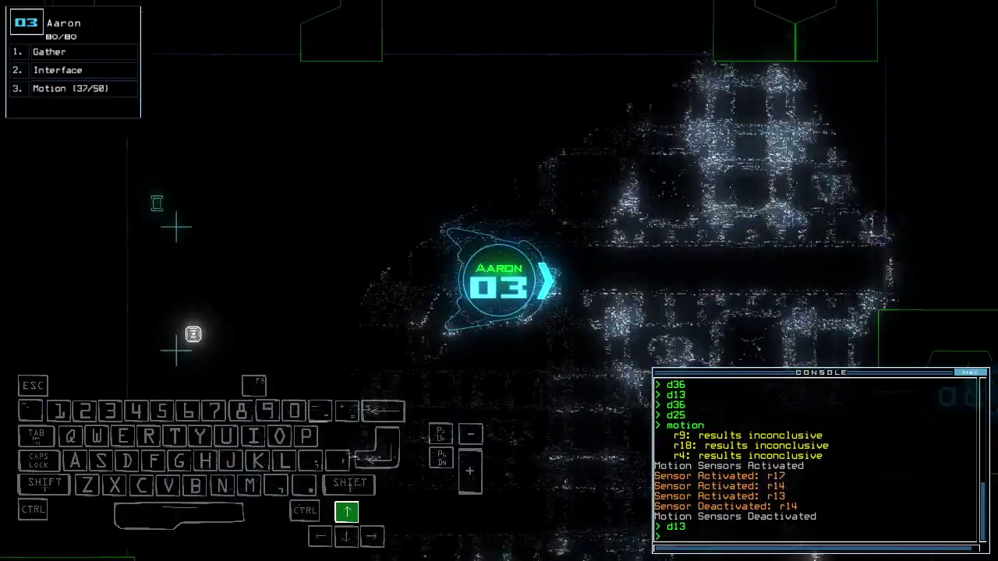
key(Right)
text(def)
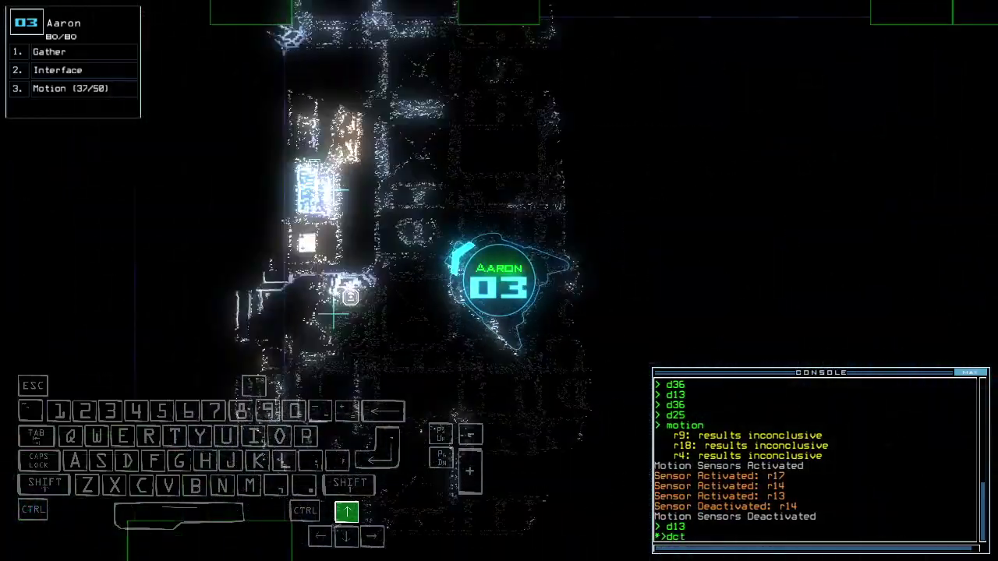
Step: Activate ship defenses to kill the r17 enemies while steering drone 03 through the corridor
key(Return)
key(space)
key(space)
key(Up)
key(Right)
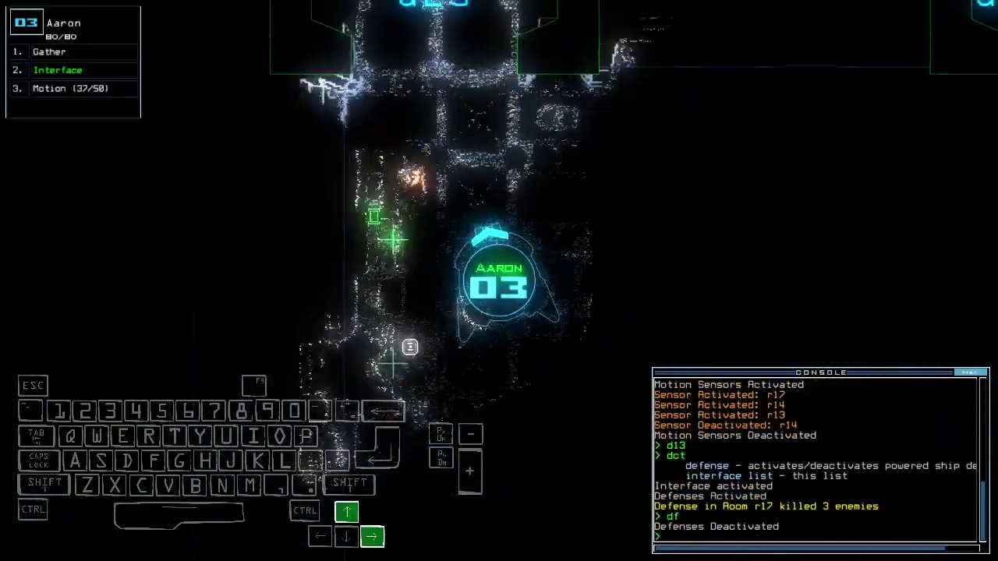
key(Left)
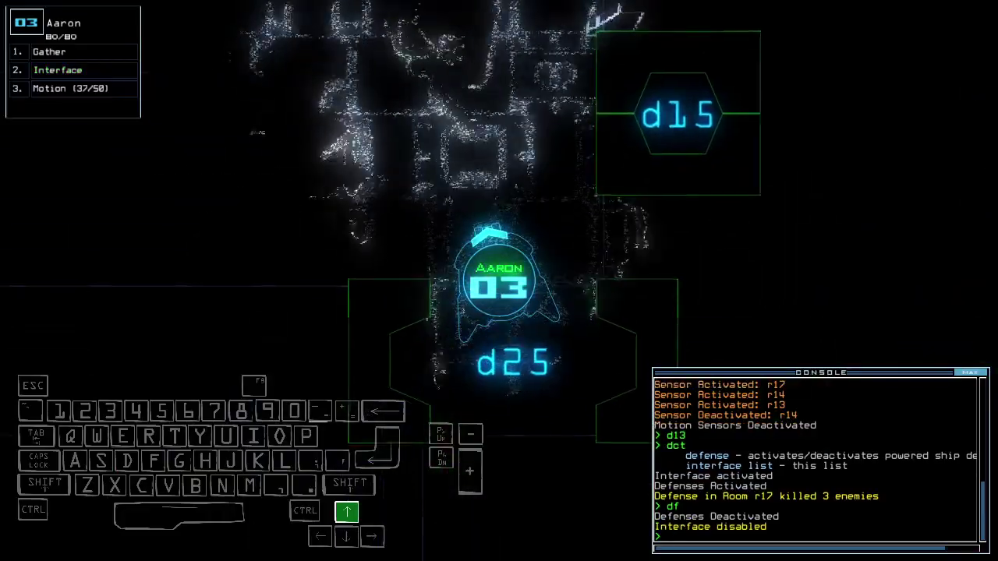
key(space)
key(space)
key(Left)
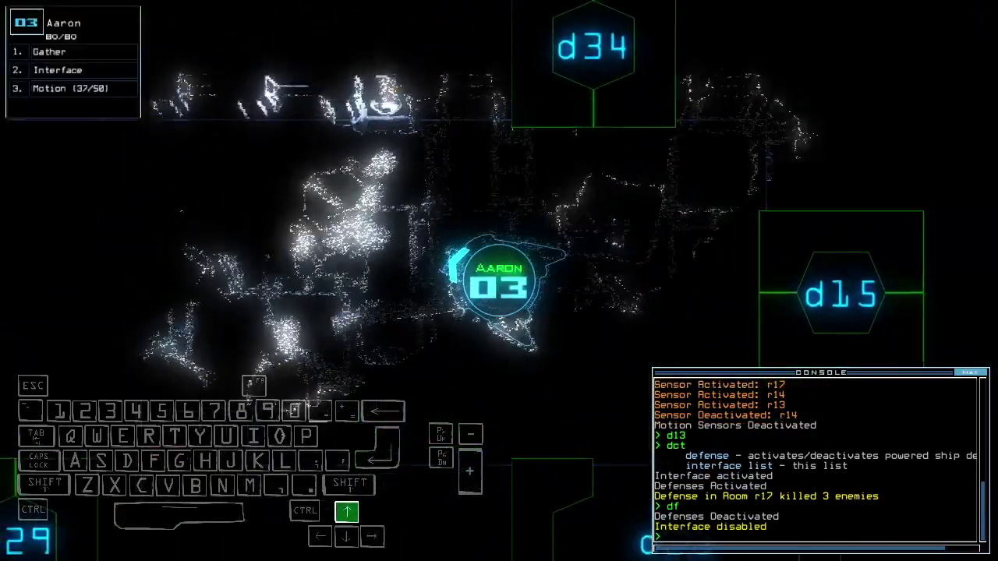
text(te)
key(Return)
Step: Open door d35 and drive the drone into the new room
key(Left)
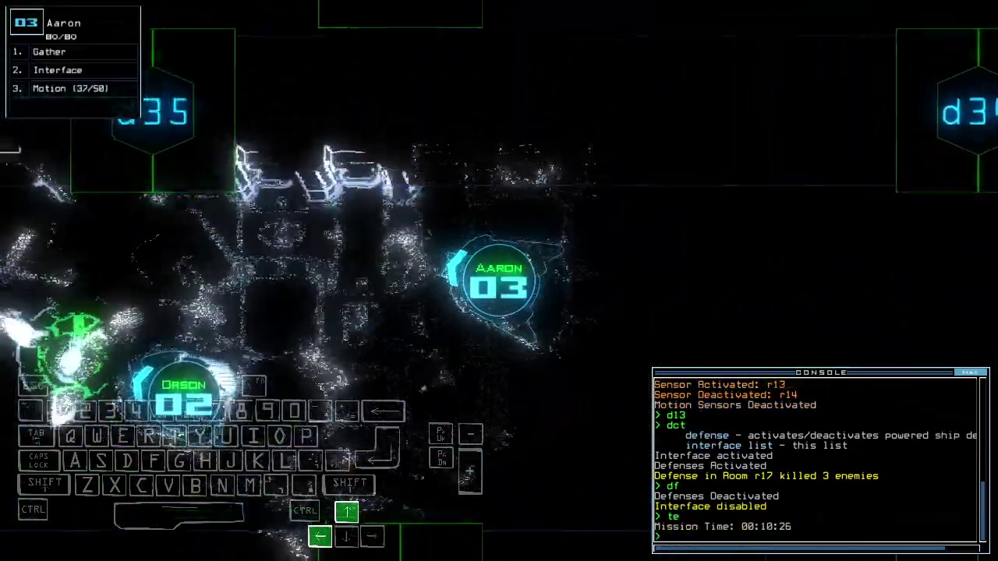
text(d3)
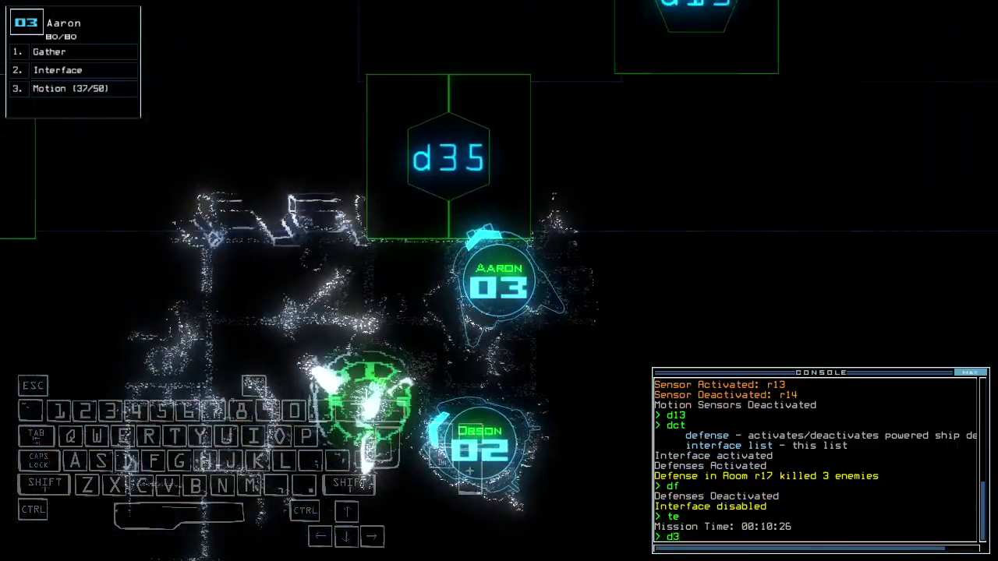
text(5)
key(Up)
key(Return)
key(Right)
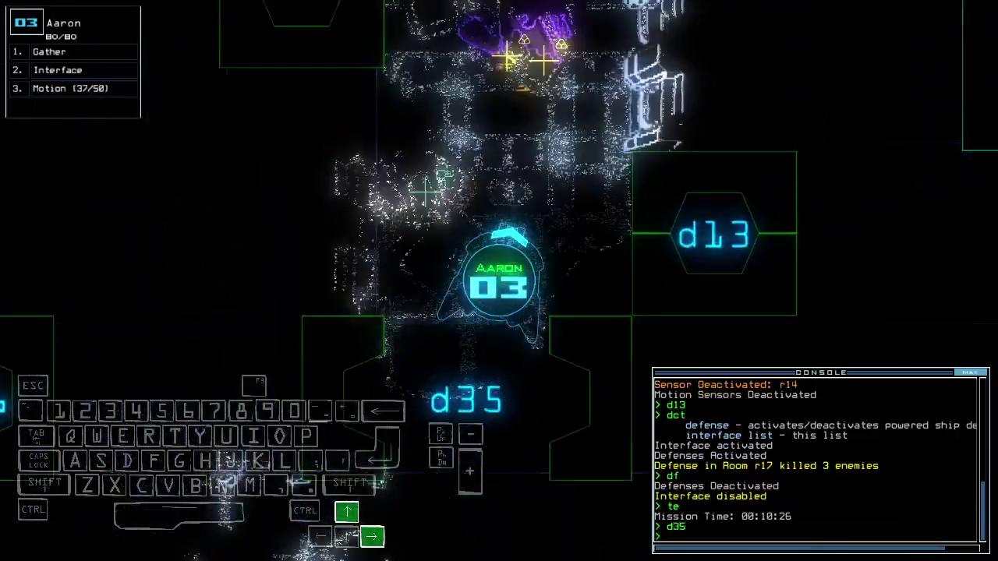
text(g)
Step: Gather all the room's scrap, drive through, and return to the ship map
key(Return)
key(Left)
text(g)
key(Return)
text(g)
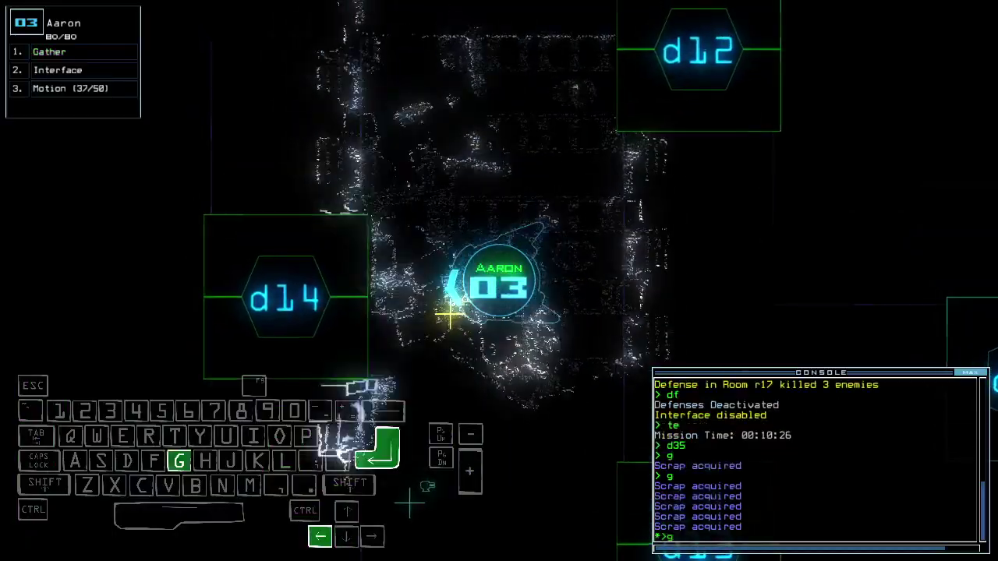
key(Return)
key(Up)
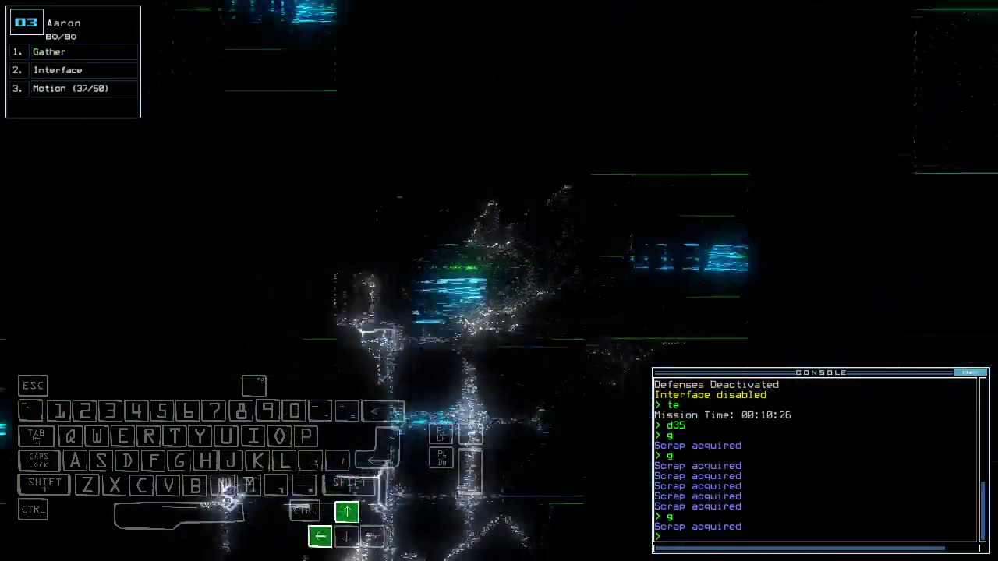
key(Up)
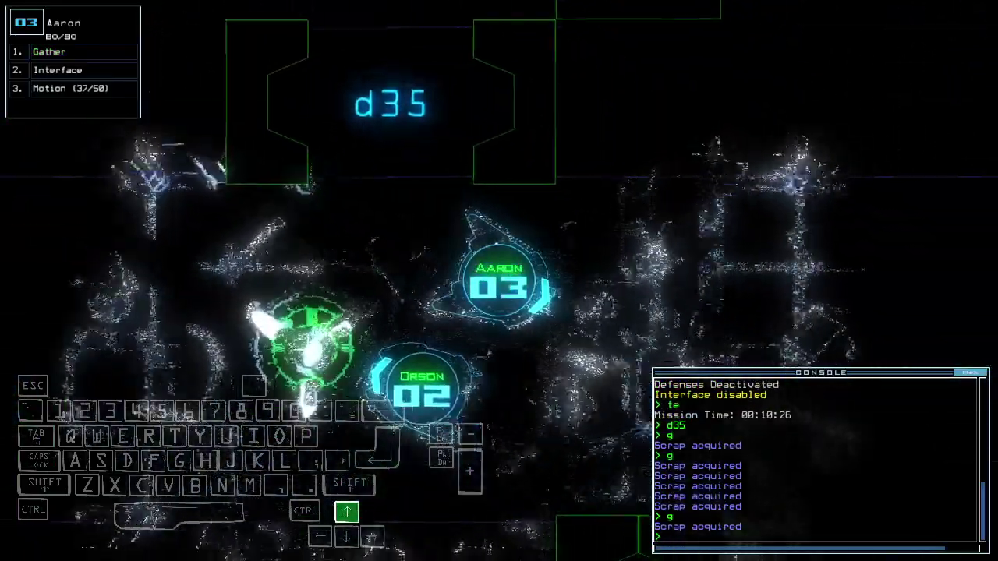
key(Tab)
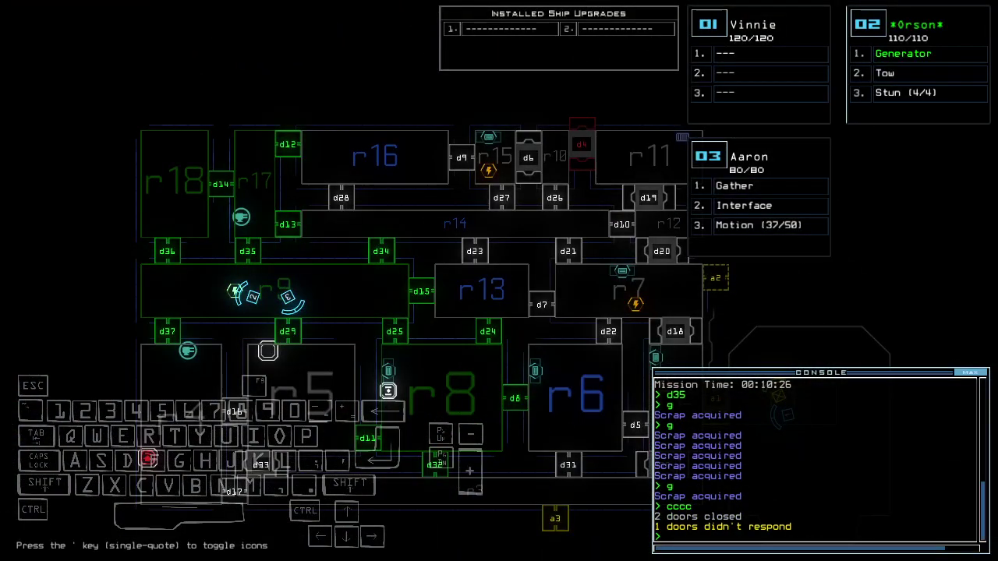
text(4)
Step: Focus on r14 for a motion scan, open door d24, and focus on r8
key(Return)
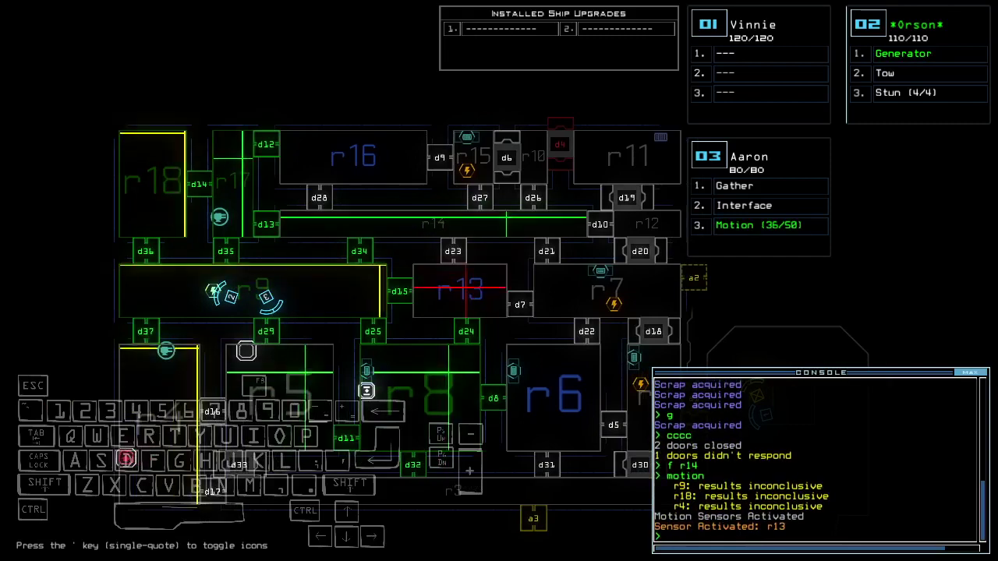
text(4)
key(Return)
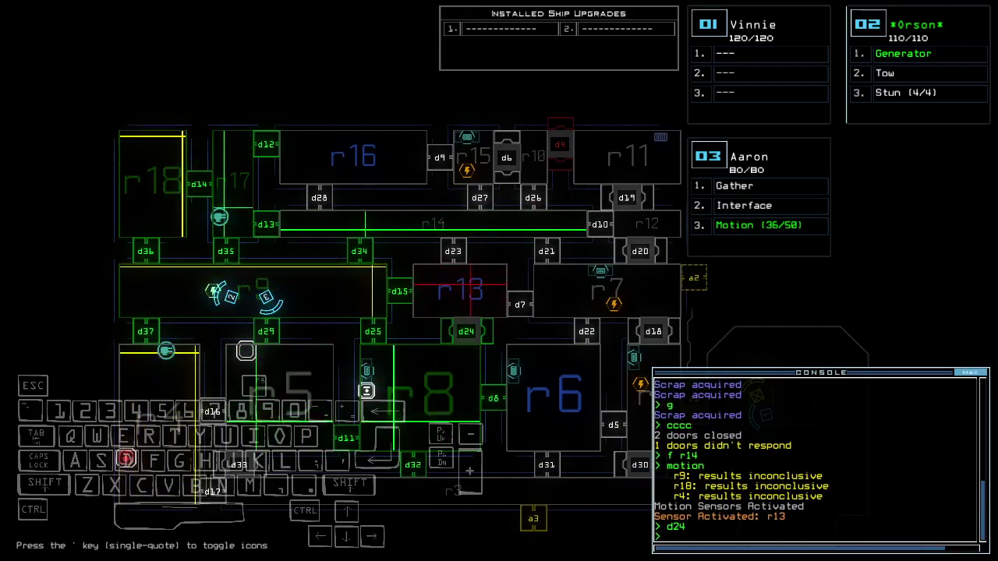
text(8)
key(Return)
text(d29)
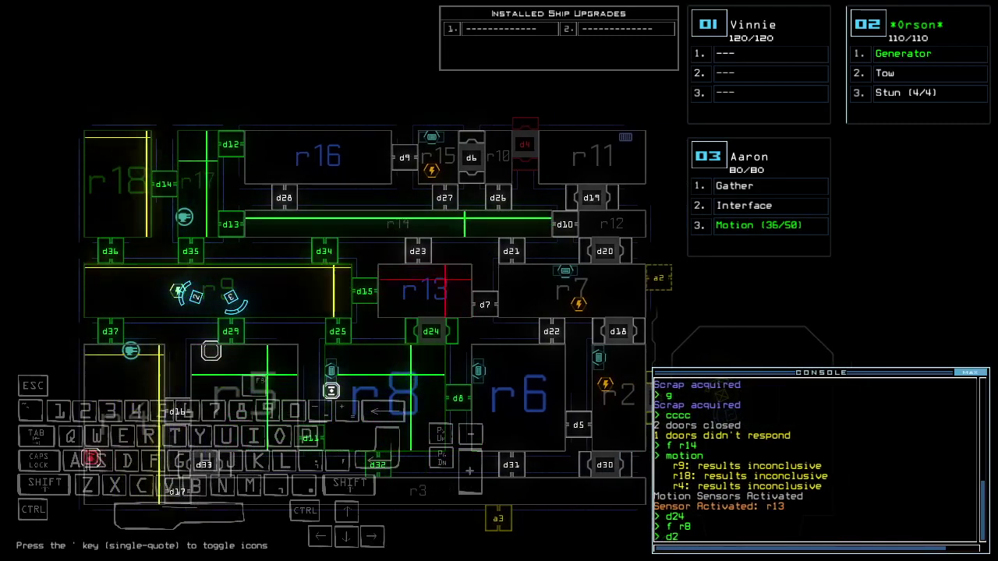
Step: Open door d29, redock the boarding ship at airlock a3, and toggle d24 again
key(Return)
text(dd a3)
key(Return)
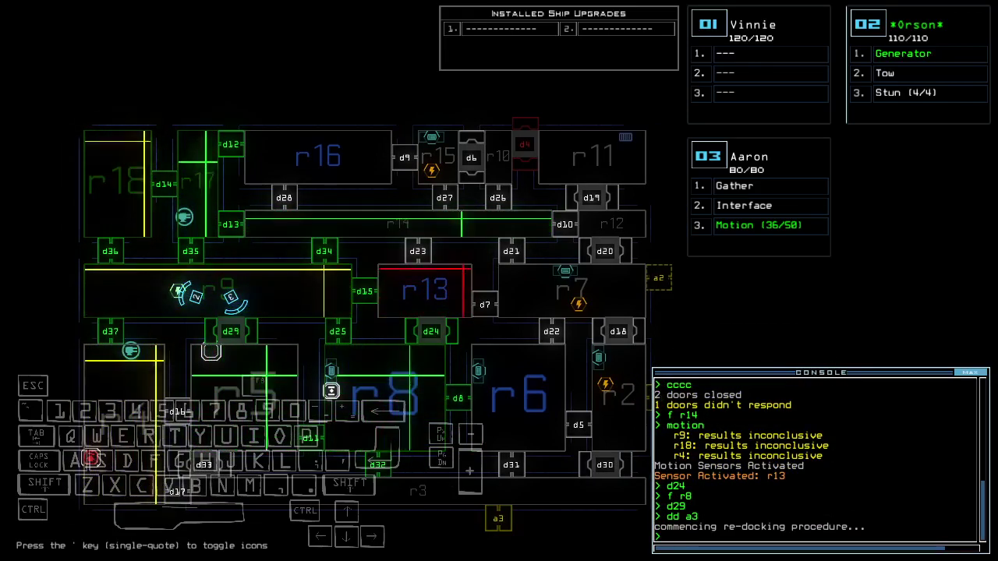
text(te)
key(Return)
text(d24)
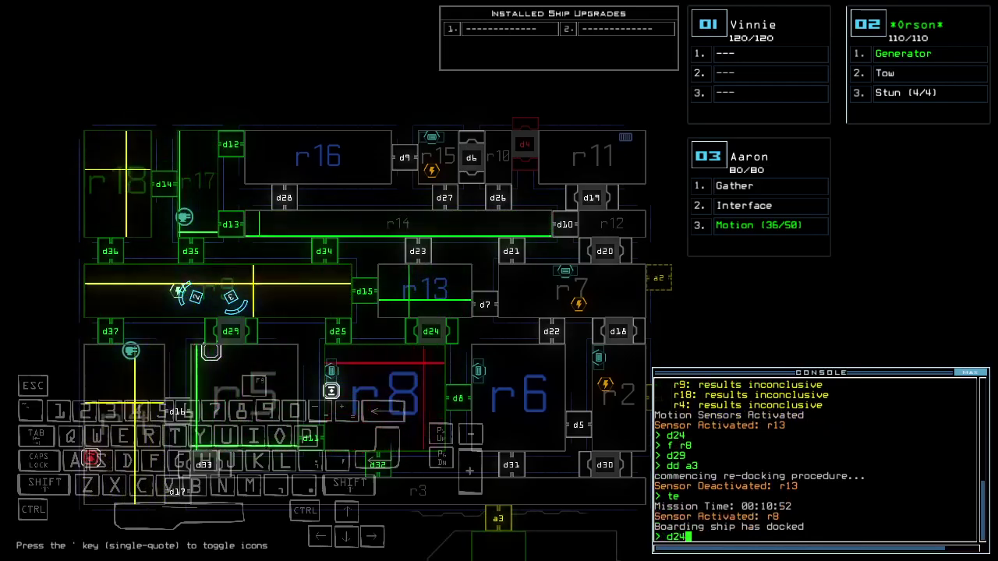
key(Return)
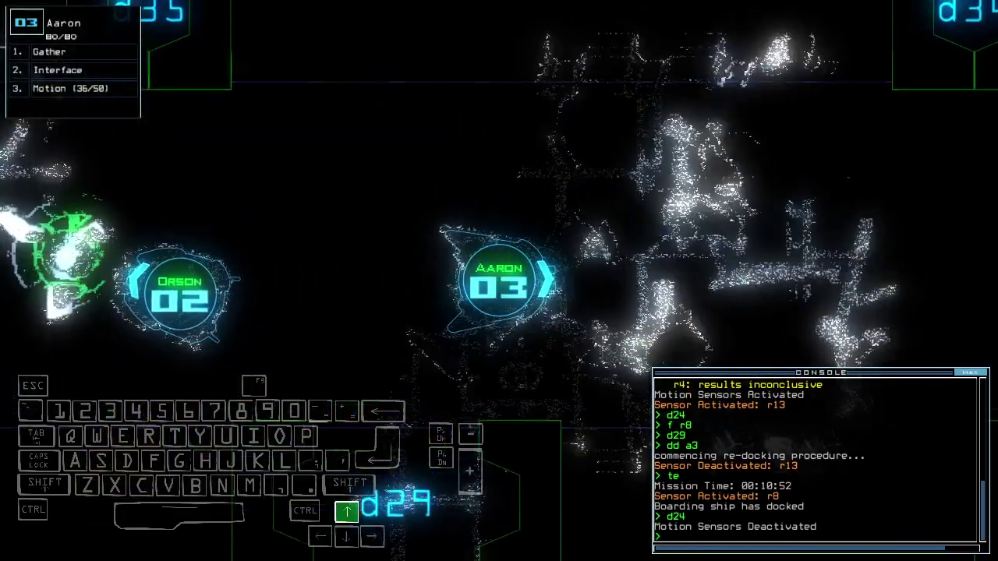
text(f r13)
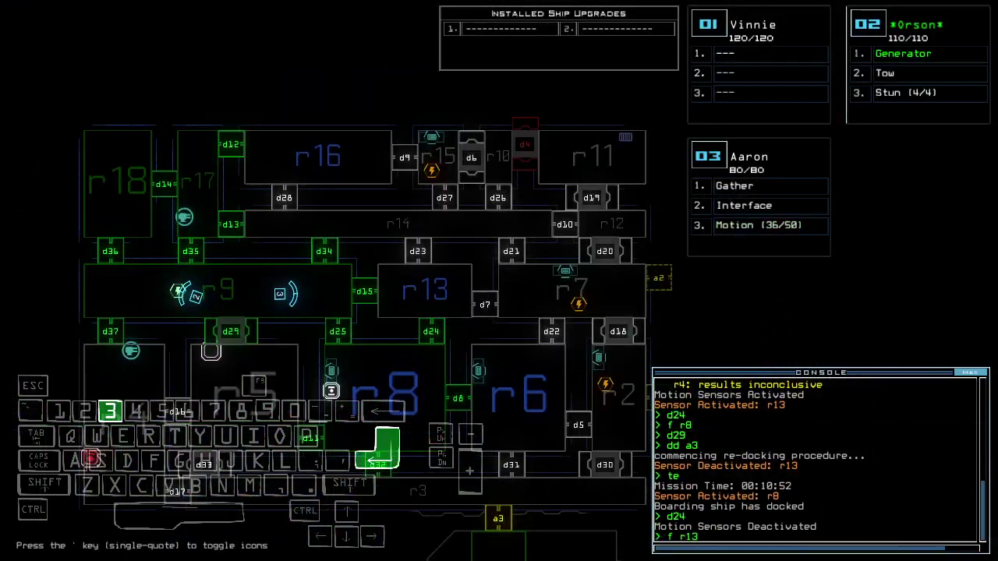
Step: Open door d15 from r13 and have drone 03 gather the jump fuel cell
key(Return)
text(d15)
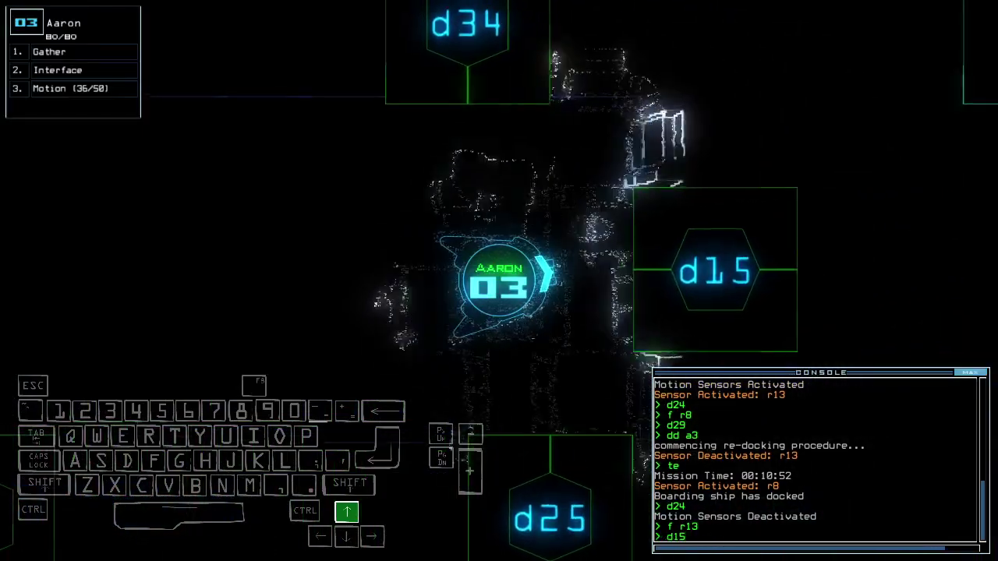
key(Return)
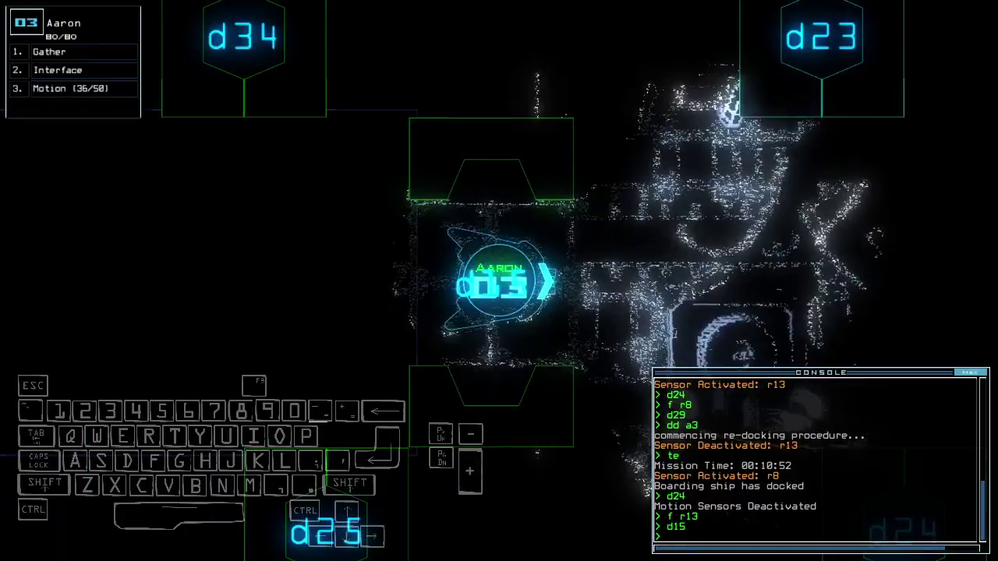
key(Up)
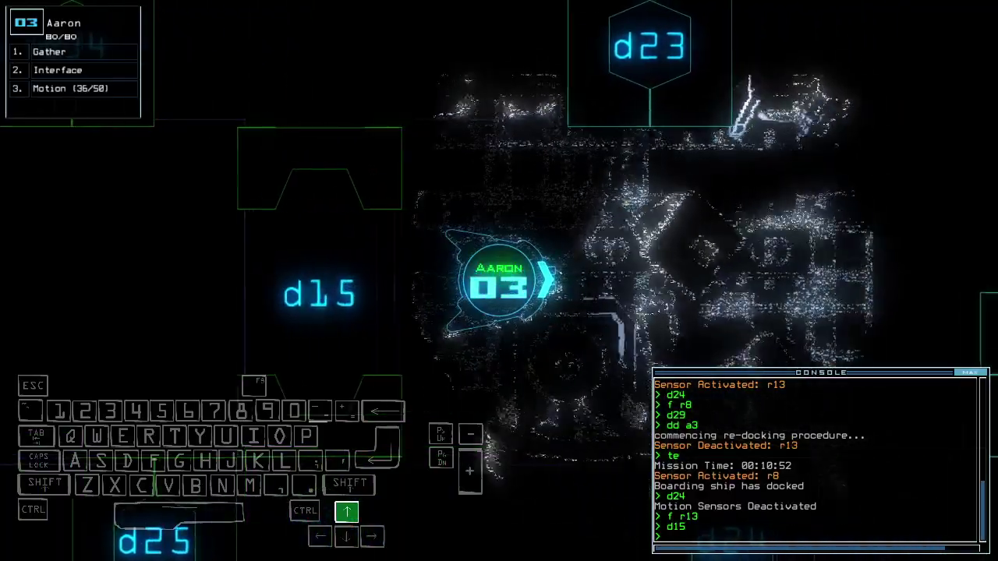
text(g)
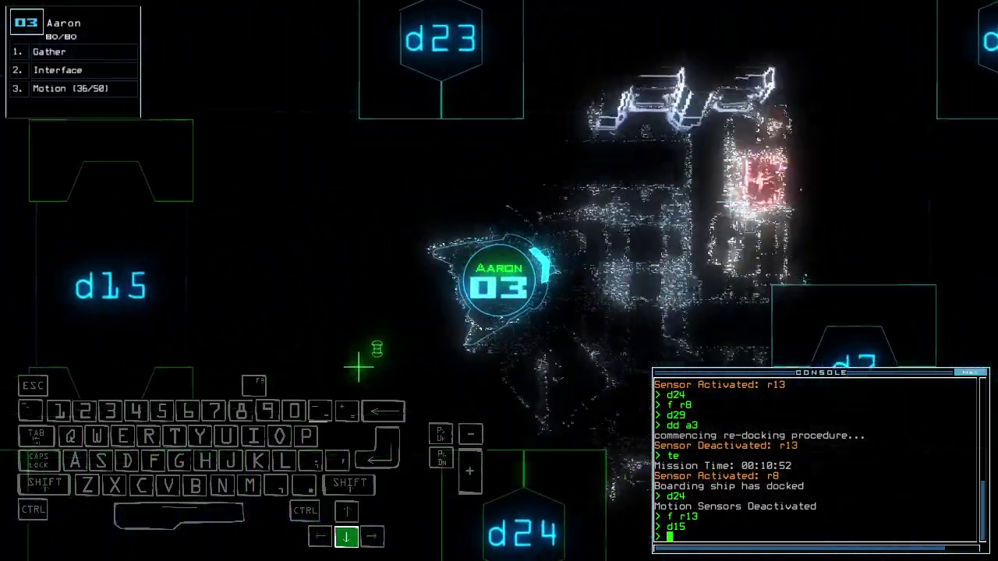
key(Return)
key(Tab)
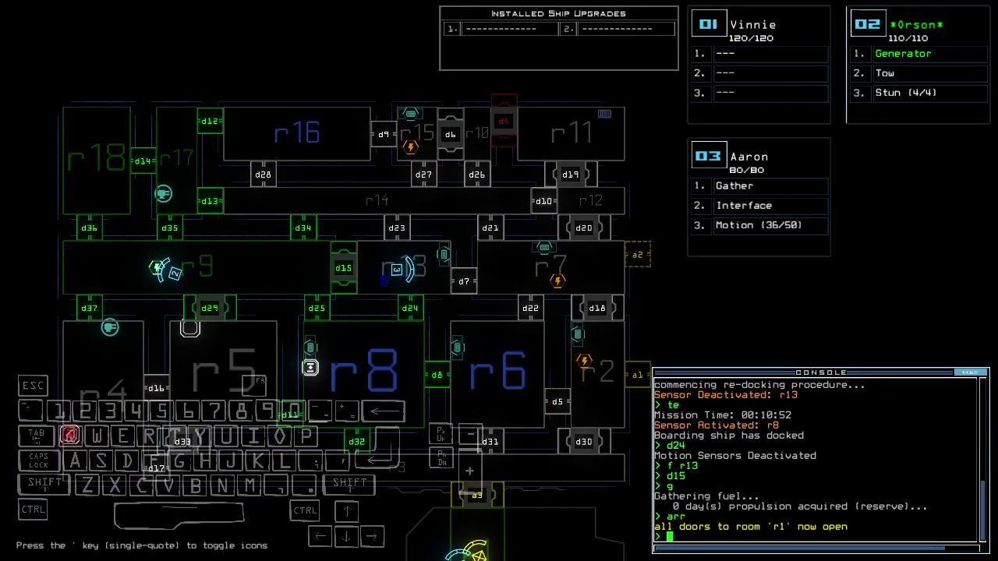
Step: Back drone 03 out and send drones 2 and 3 back toward r1
key(3)
key(Down)
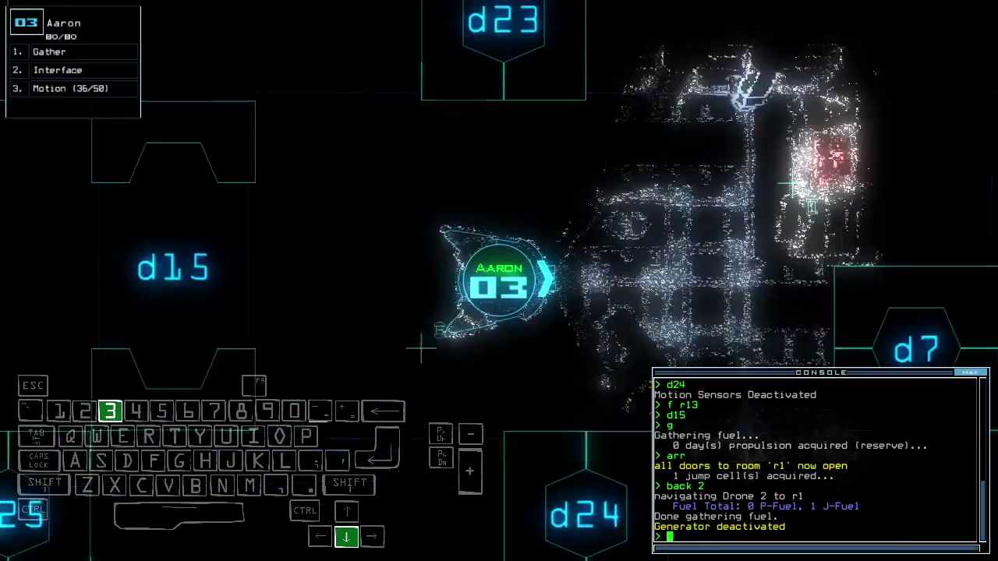
text(back)
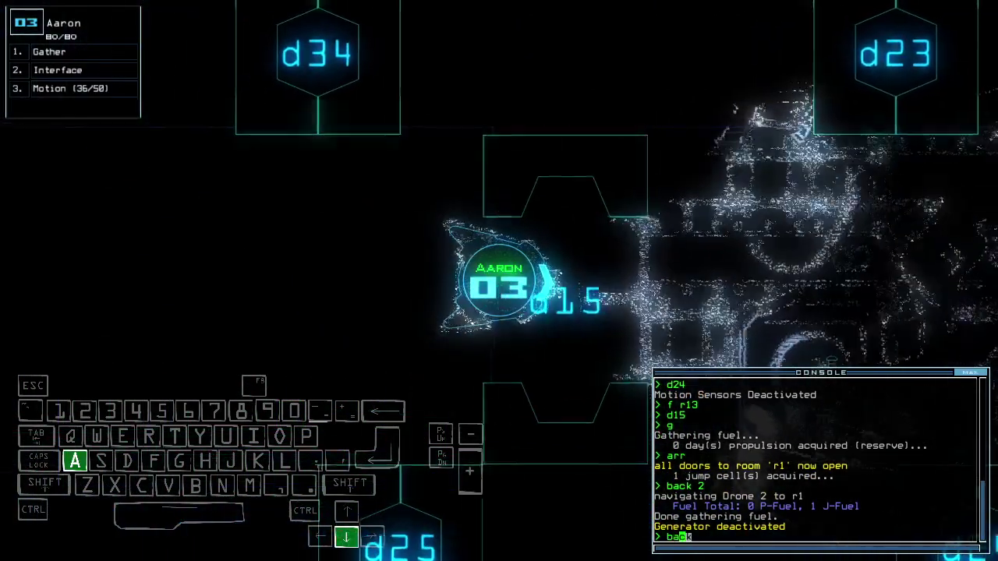
key(Return)
key(Tab)
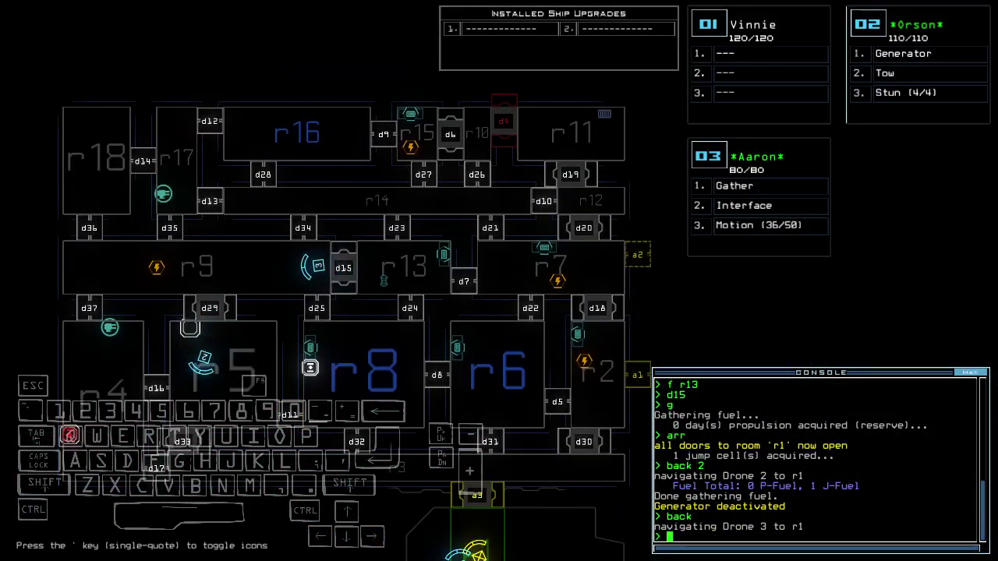
Step: Swap the Pry upgrade from Tommy to Vinnie, then end the mission for 1025 points
key(Down)
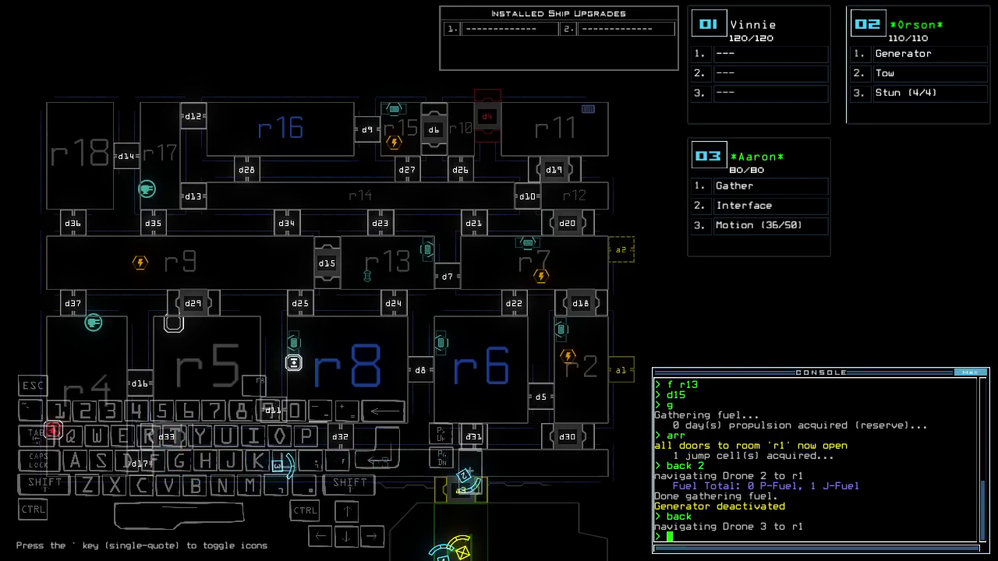
key(s)
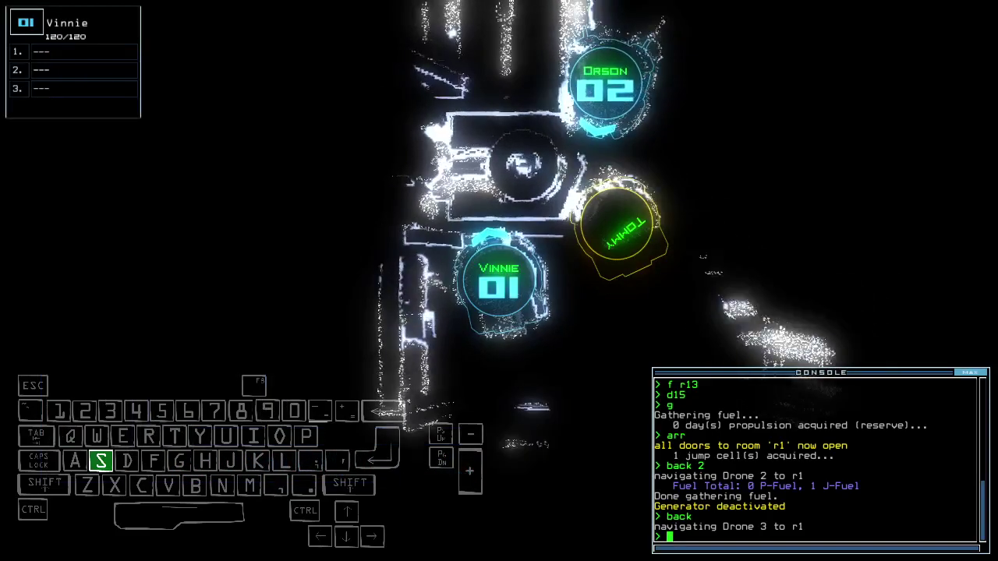
key(Return)
key(Escape)
text(swap)
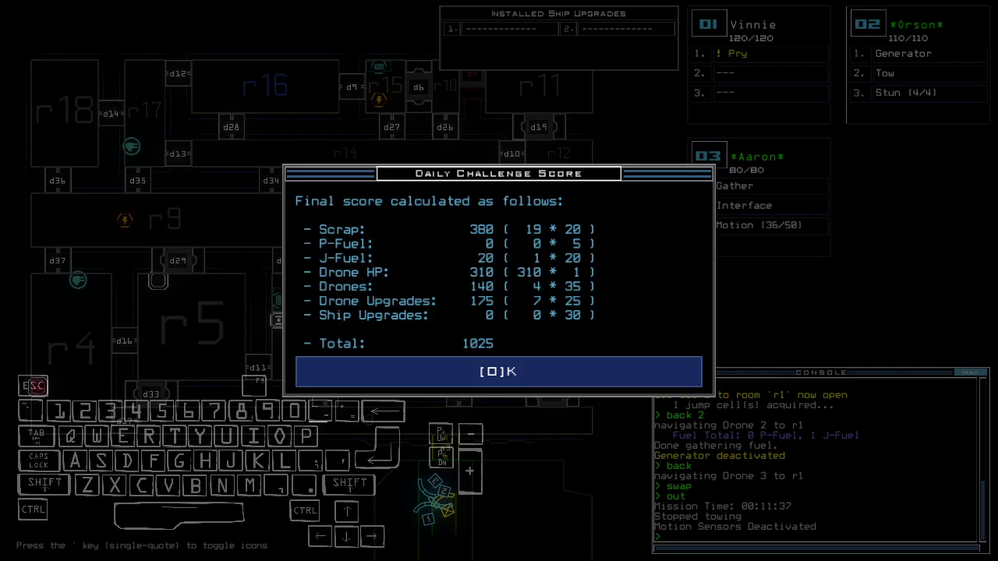
Step: Close the score screen to view the 08/21/2022 leaderboard, ranked second with 1025
key(o)
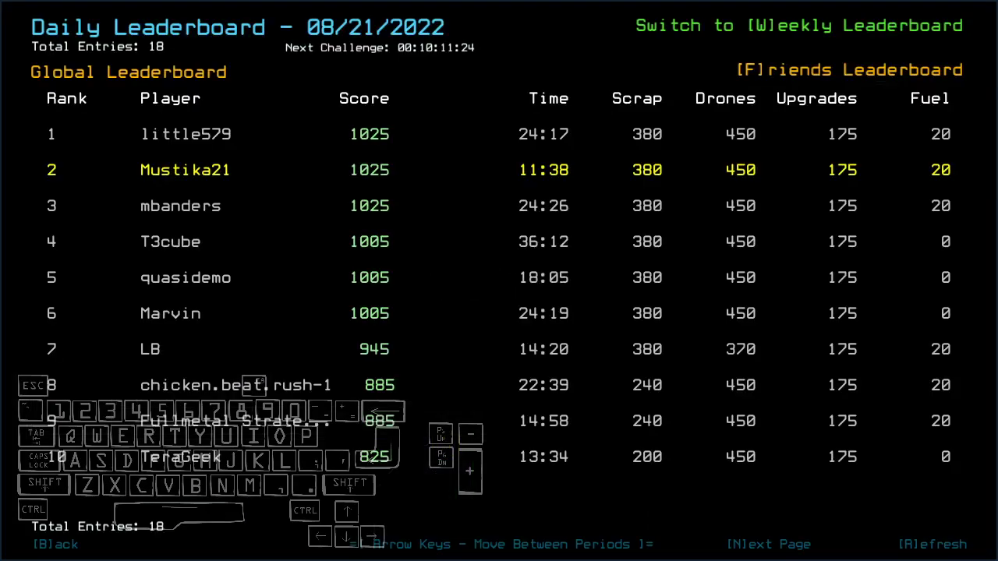